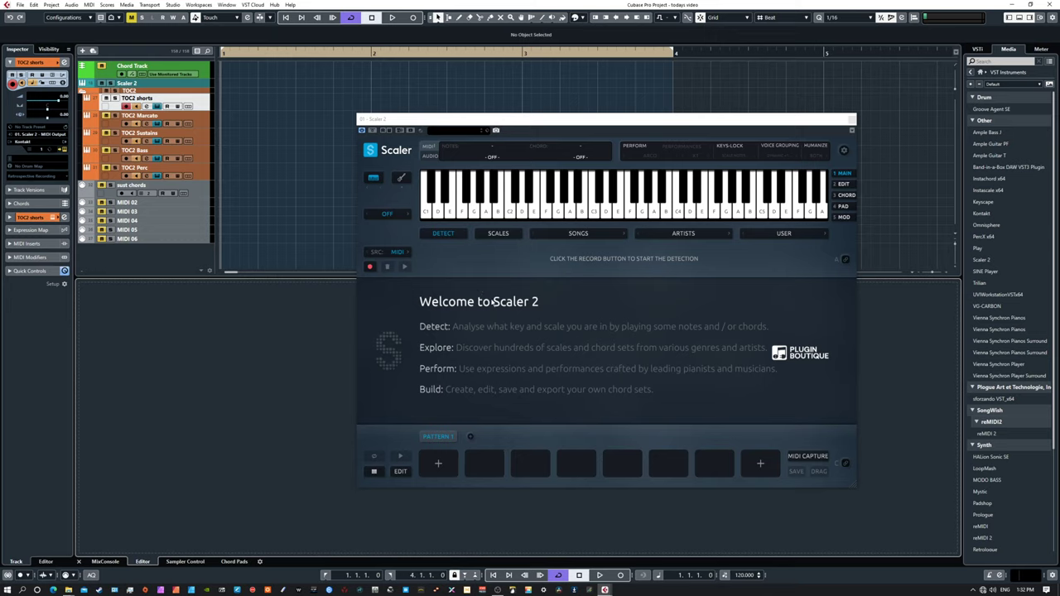
click(842, 217)
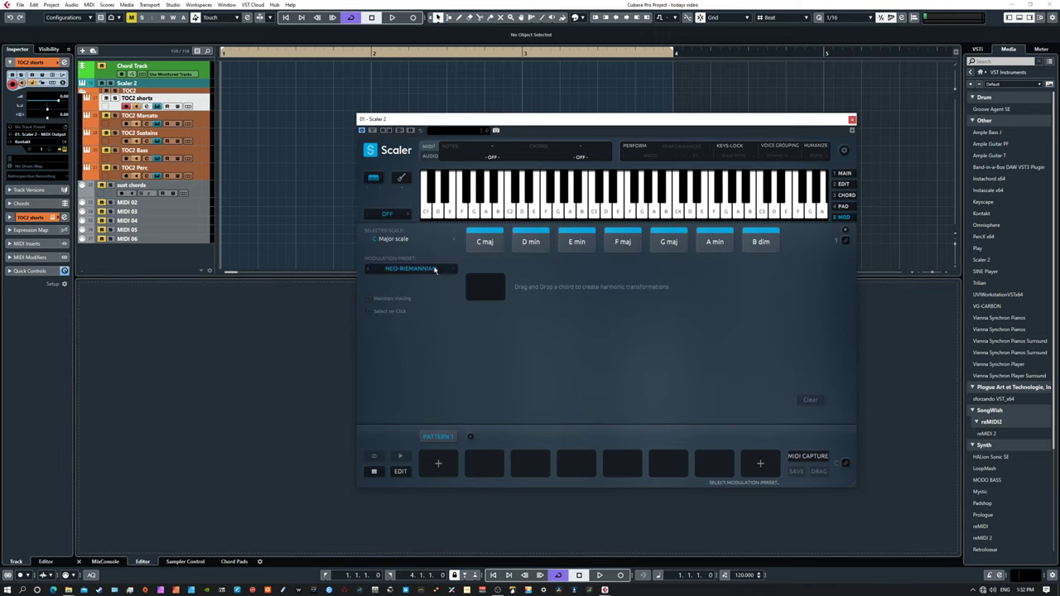
click(843, 173)
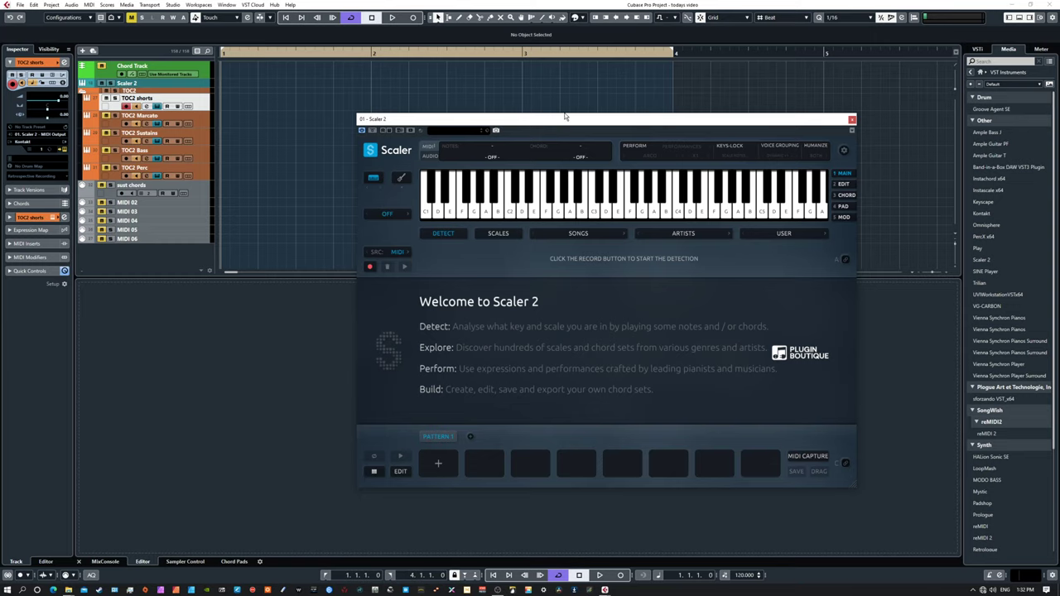
Step: Load the Suspense 3 chord set from the Cinematic songs and audition its progression
click(576, 234)
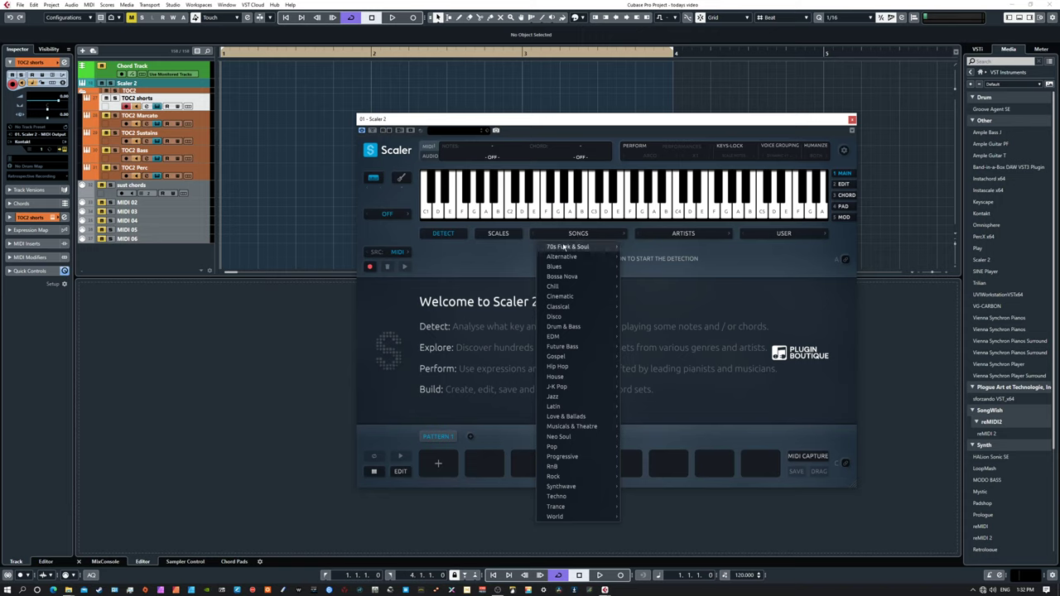
mouse_move(561, 300)
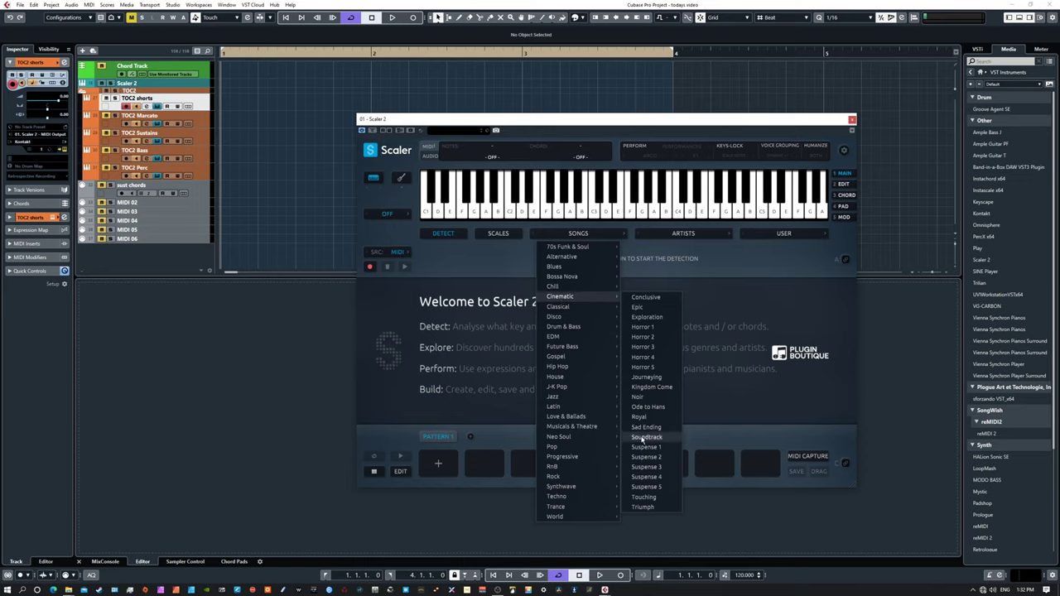
click(645, 467)
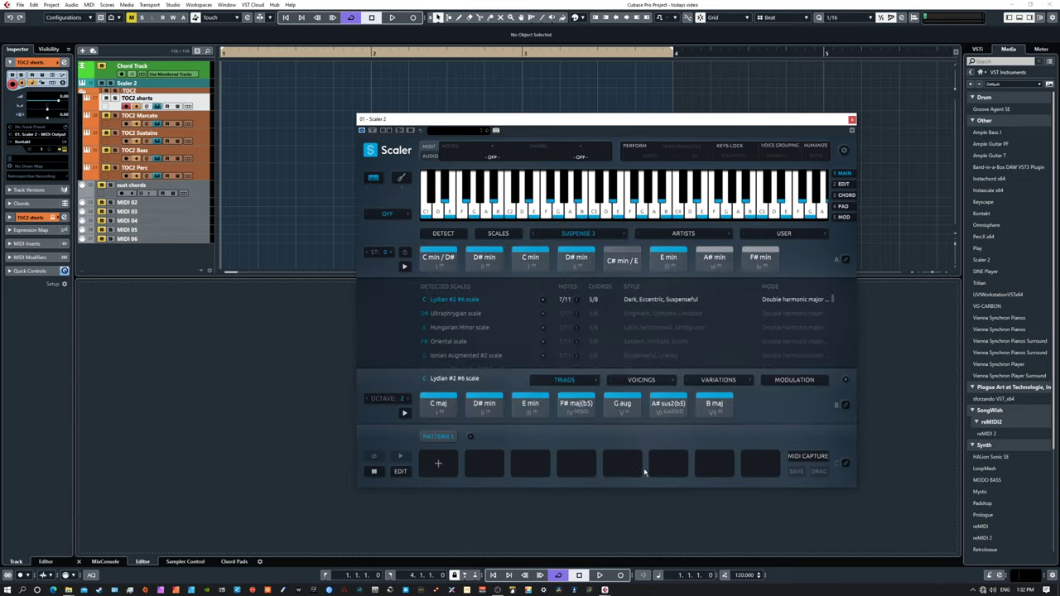
click(404, 267)
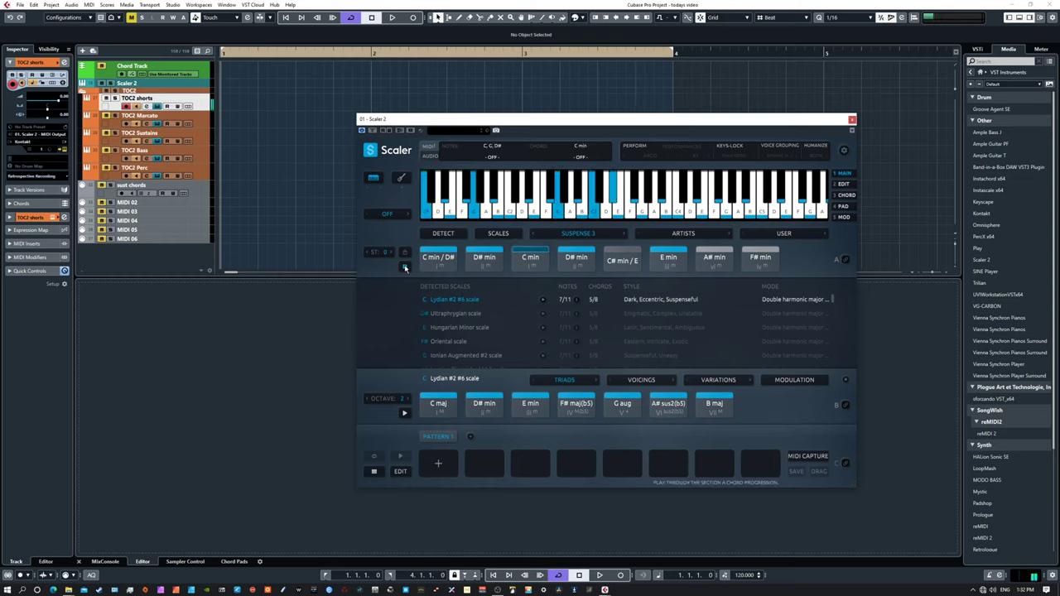
click(404, 267)
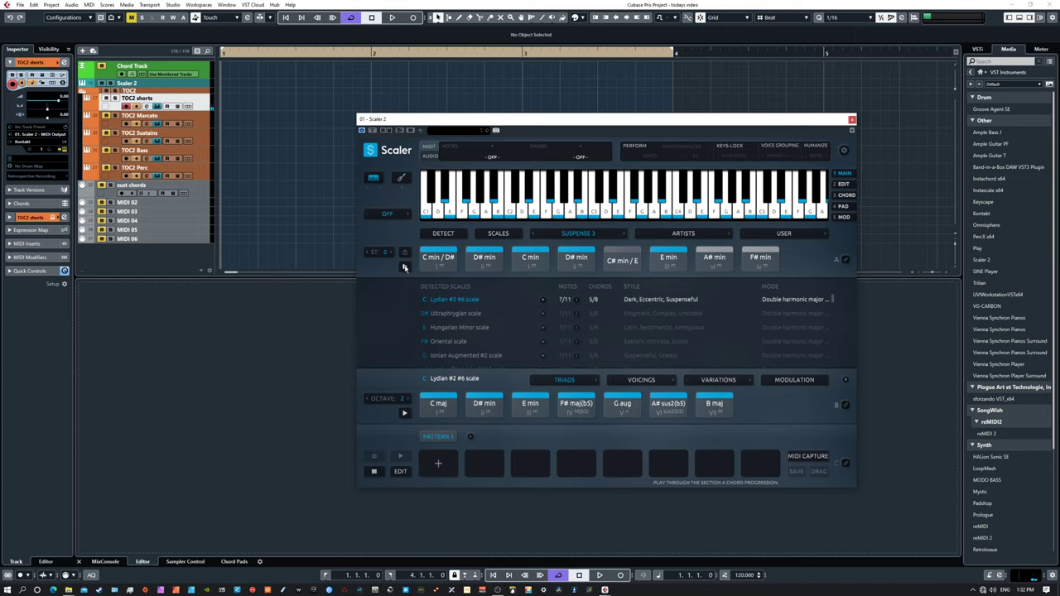
Step: Load the Epic chord set from the Cinematic songs and audition its progression
click(593, 237)
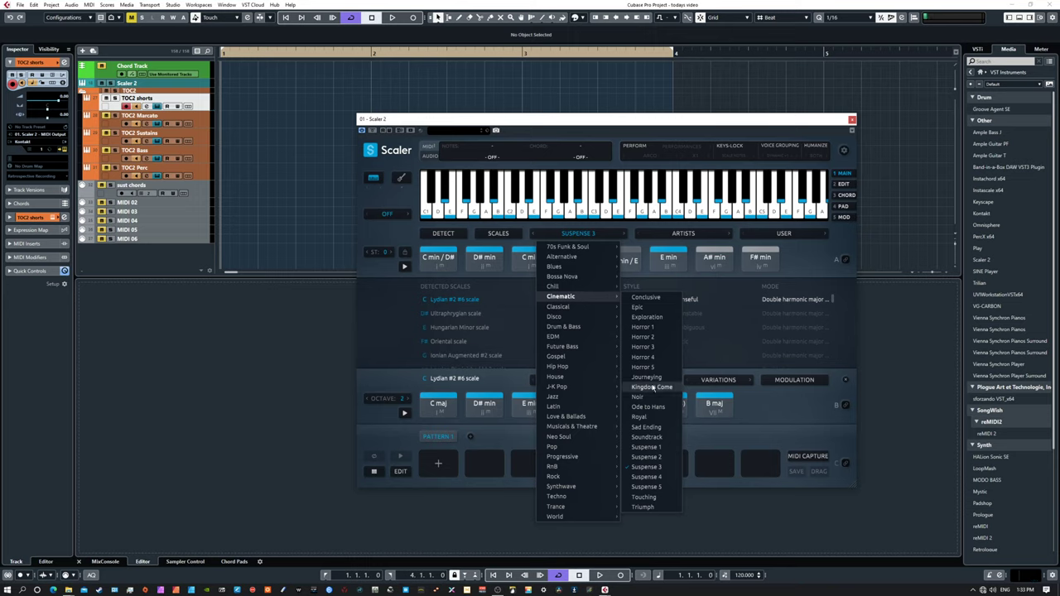
click(639, 305)
click(405, 266)
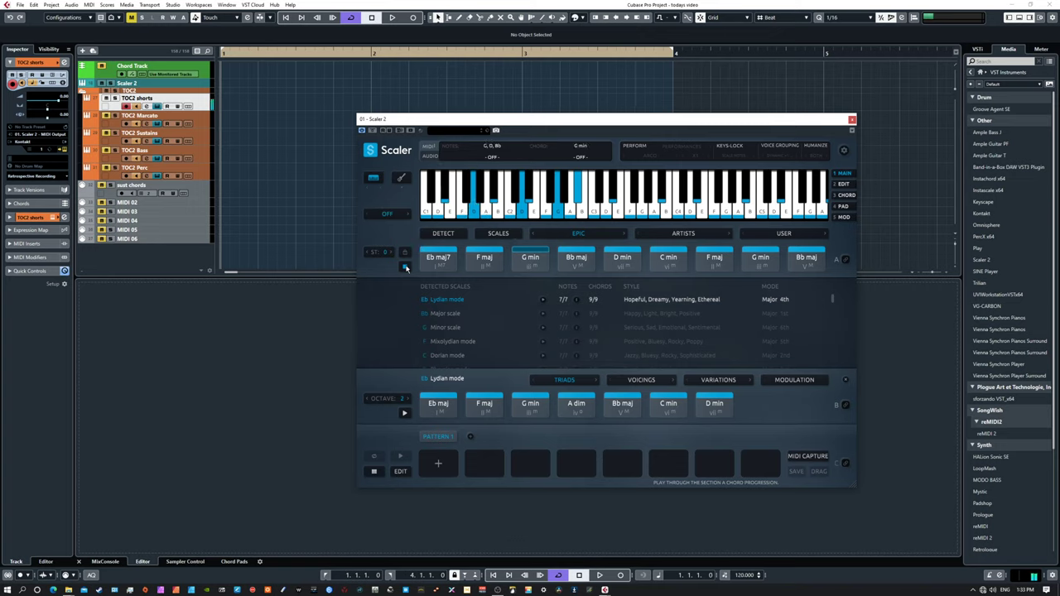
click(405, 266)
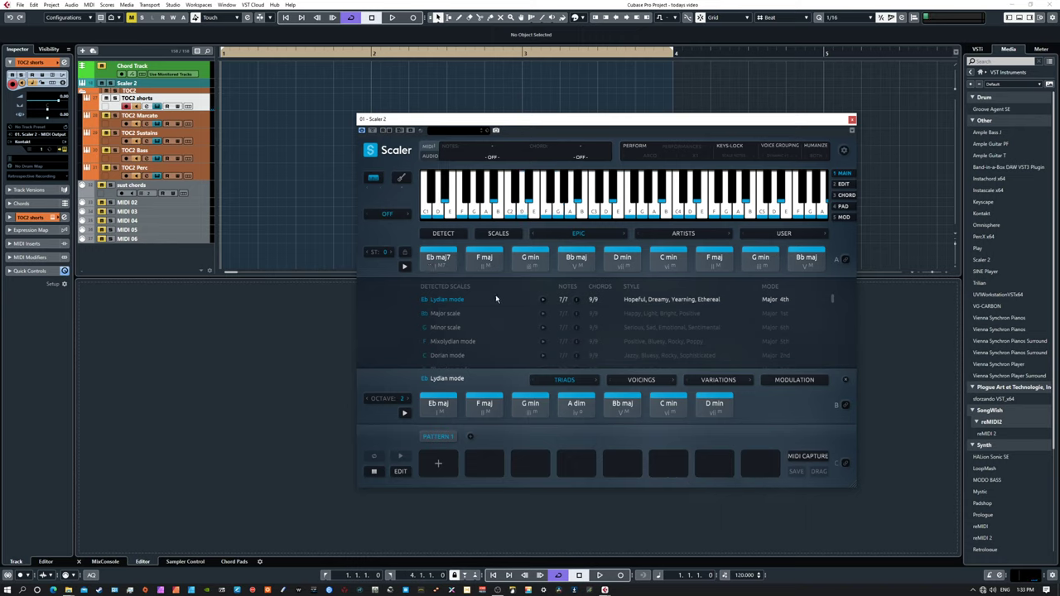
click(404, 266)
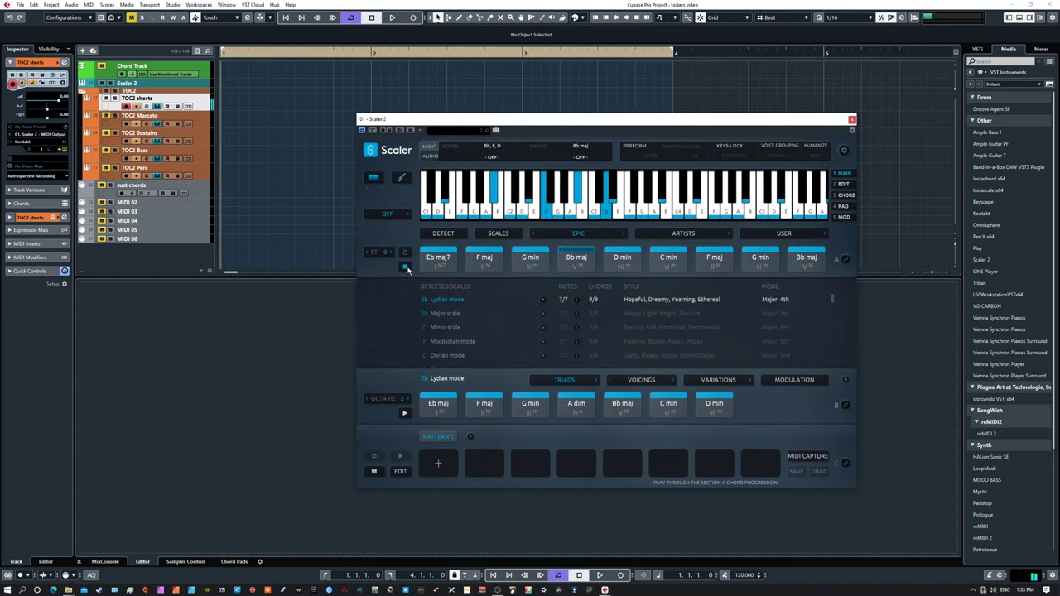
click(405, 267)
Step: Preview the G min and F maj chords, set the detected scale to G Minor, and play back the Epic progression
click(534, 257)
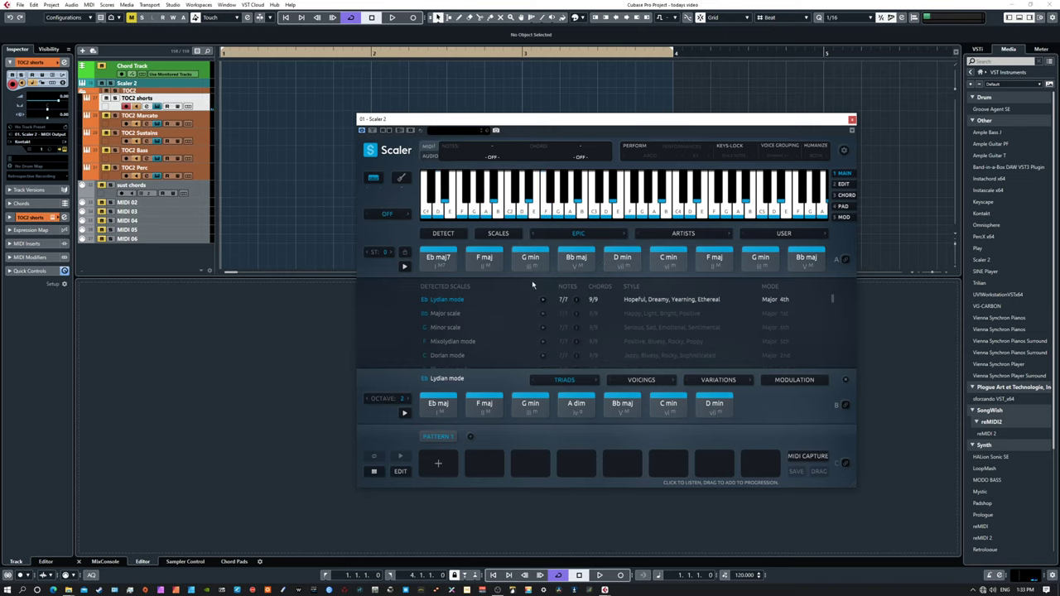
click(714, 259)
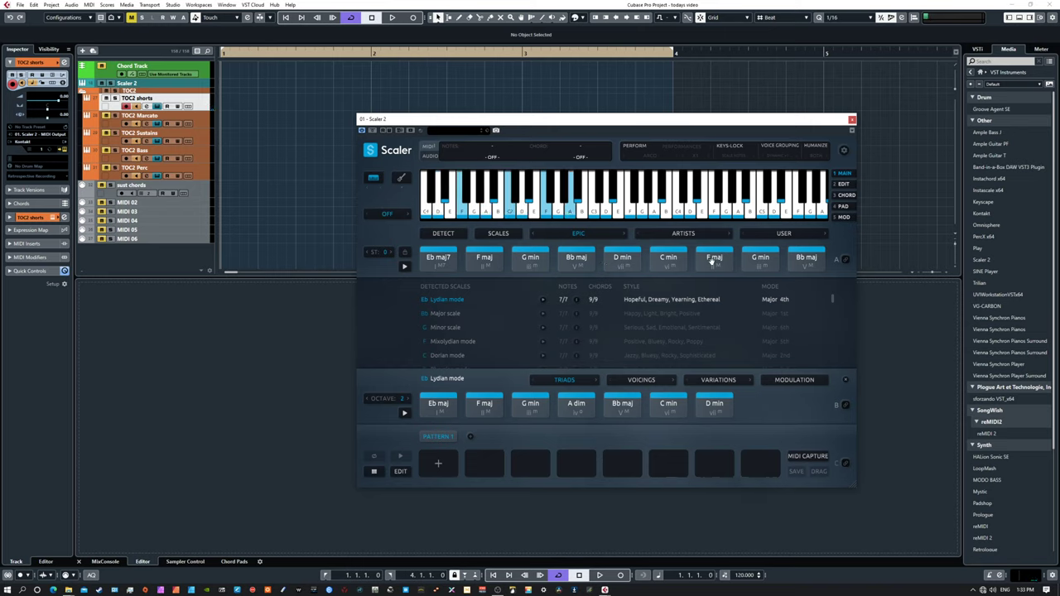
click(445, 328)
click(404, 268)
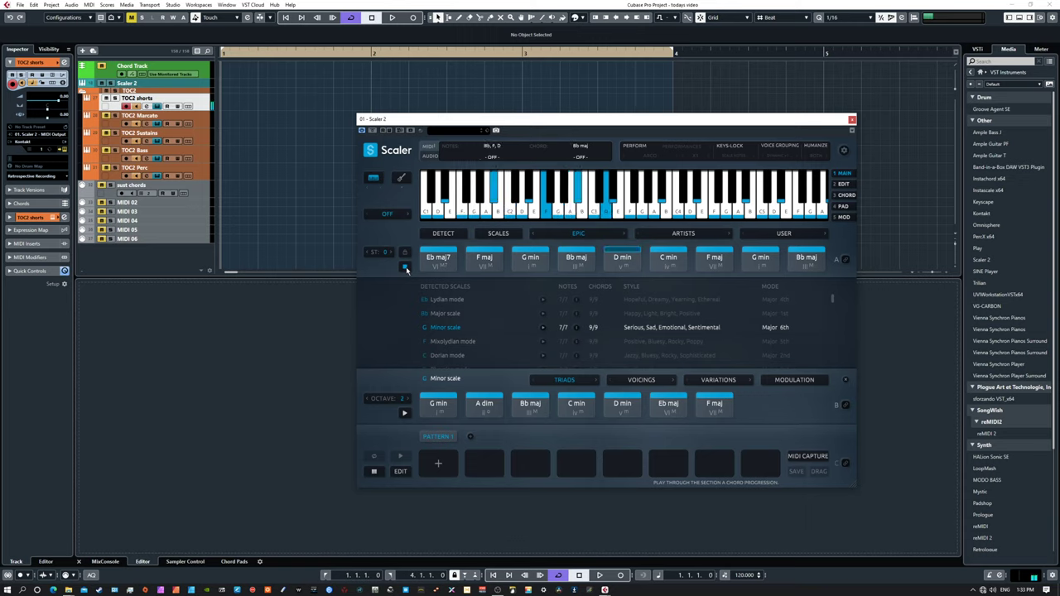
click(405, 266)
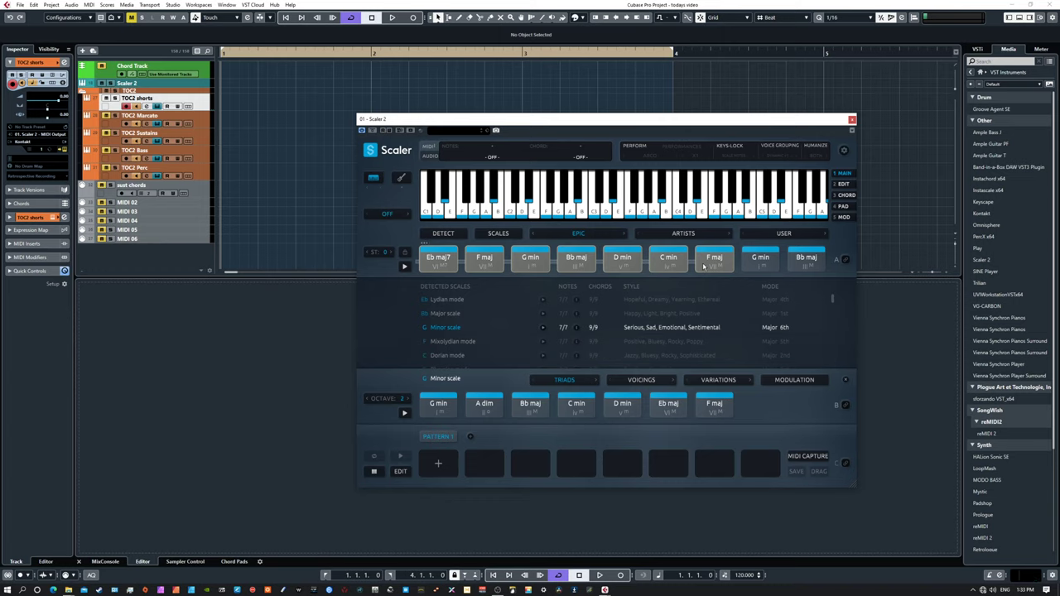
Step: Add the first seven Epic chords, from Eb maj7 through the second F maj, to Pattern 1 and audition them there
click(438, 262)
click(438, 262)
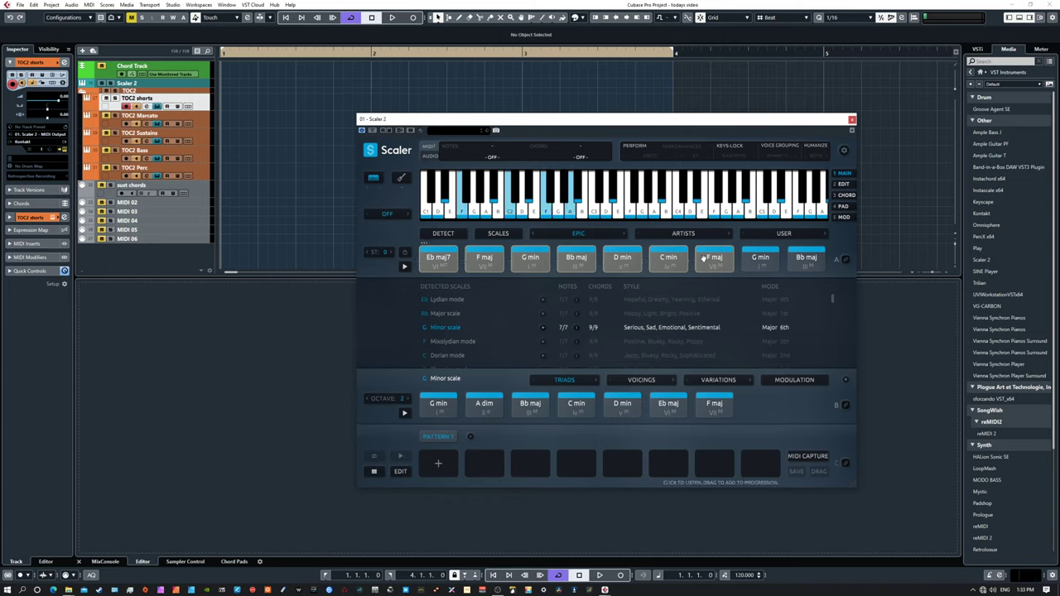
drag(438, 260, 447, 461)
click(486, 461)
click(438, 466)
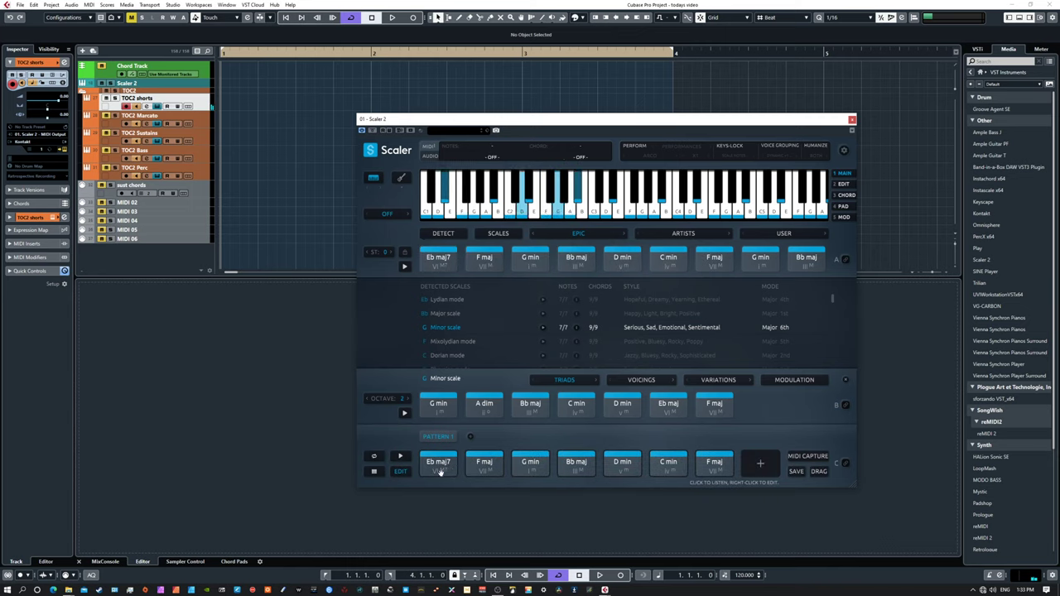
click(709, 473)
click(495, 469)
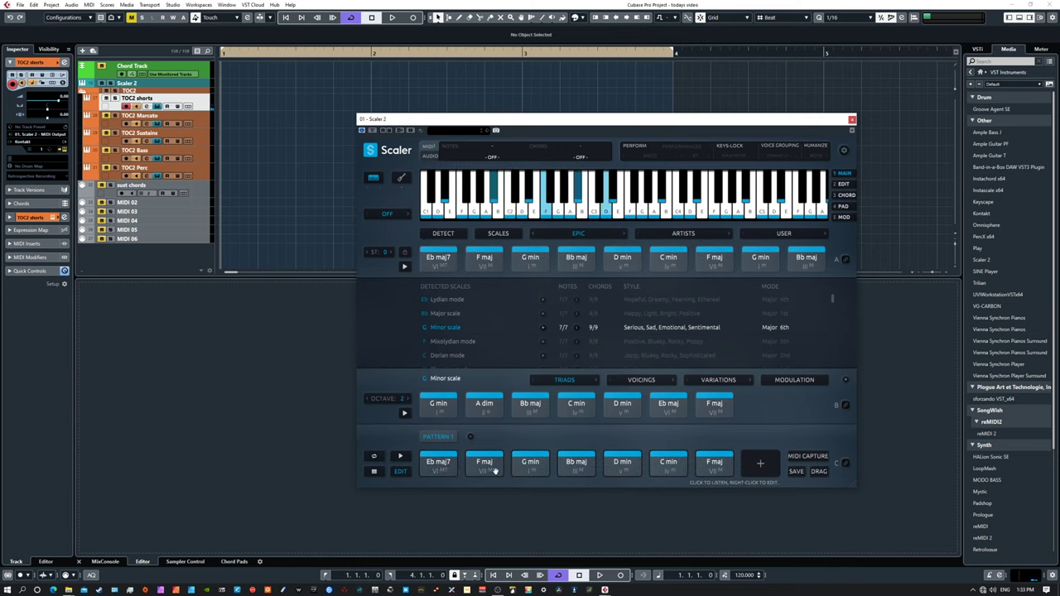
click(436, 465)
Step: Open the pattern's Eb maj7 chord for editing and inspect its notes and velocities
right_click(435, 465)
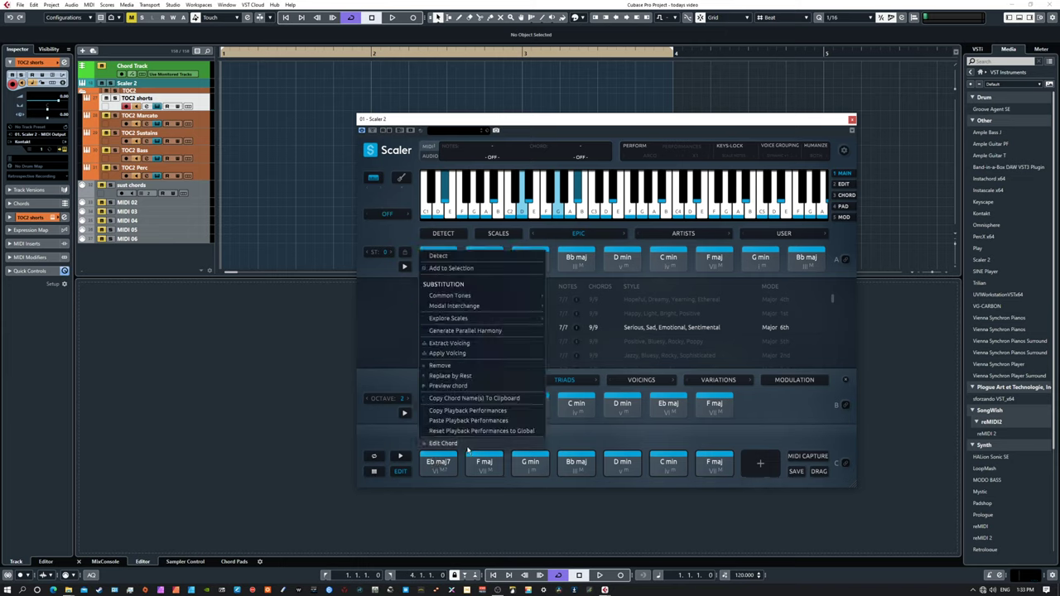
click(444, 444)
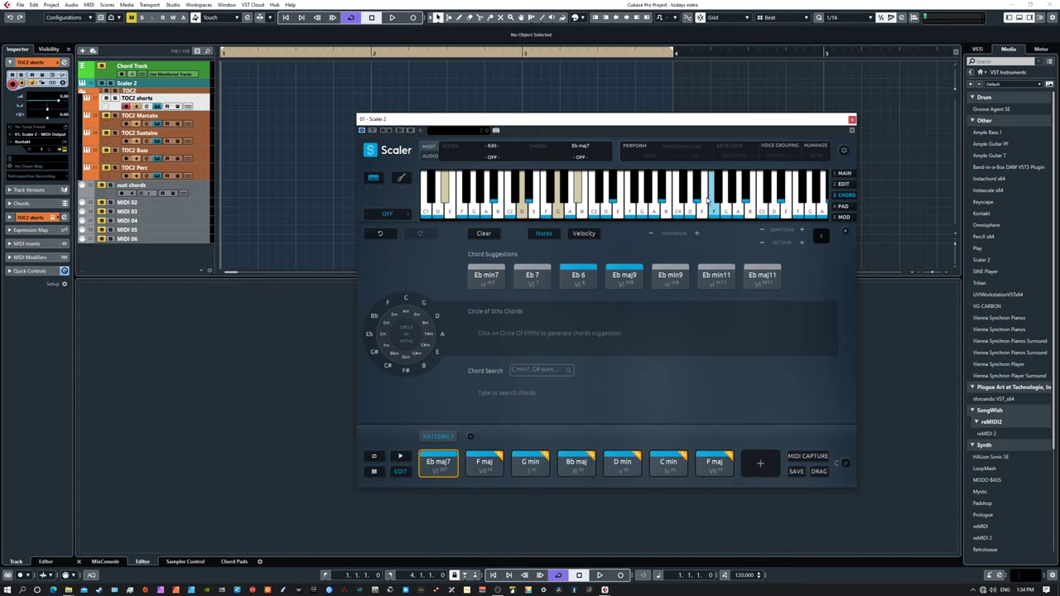
click(532, 212)
click(448, 203)
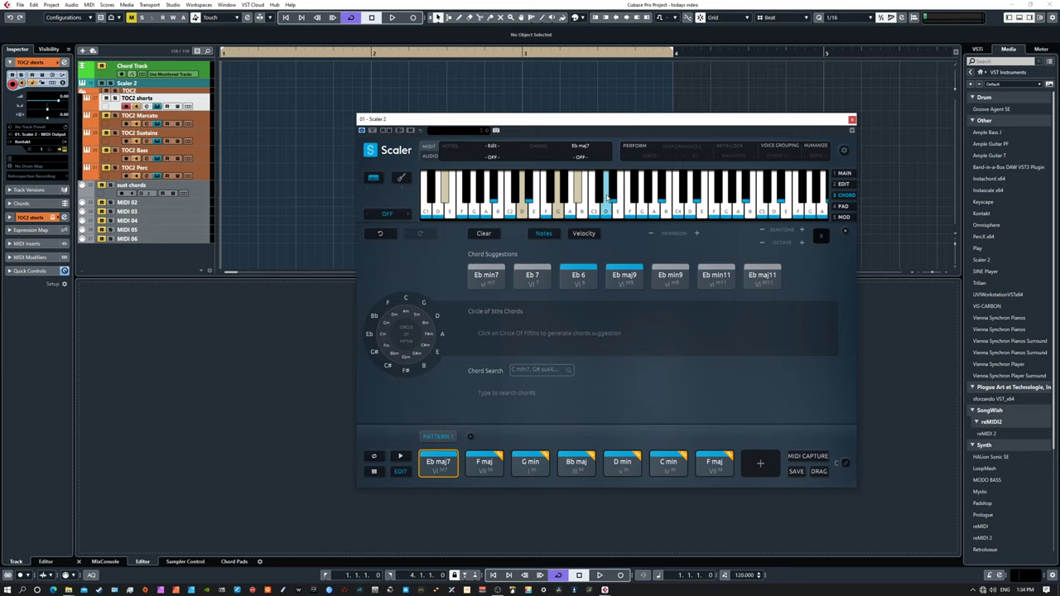
click(584, 233)
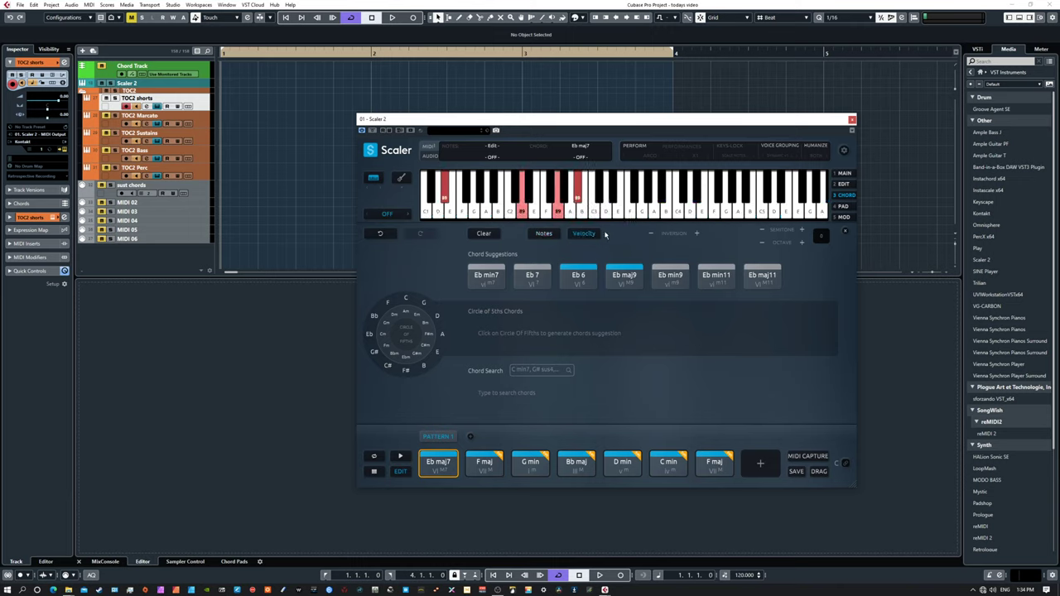
click(544, 236)
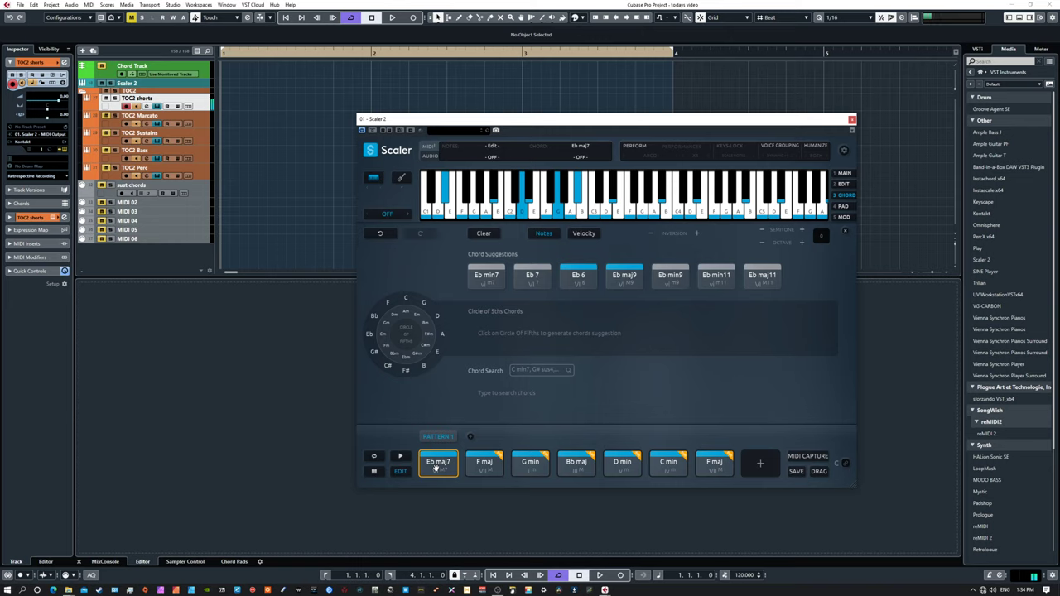
Step: Audition the pattern's G min and Eb maj7 chords and examine the Eb maj7 voicing on the keyboard
click(534, 466)
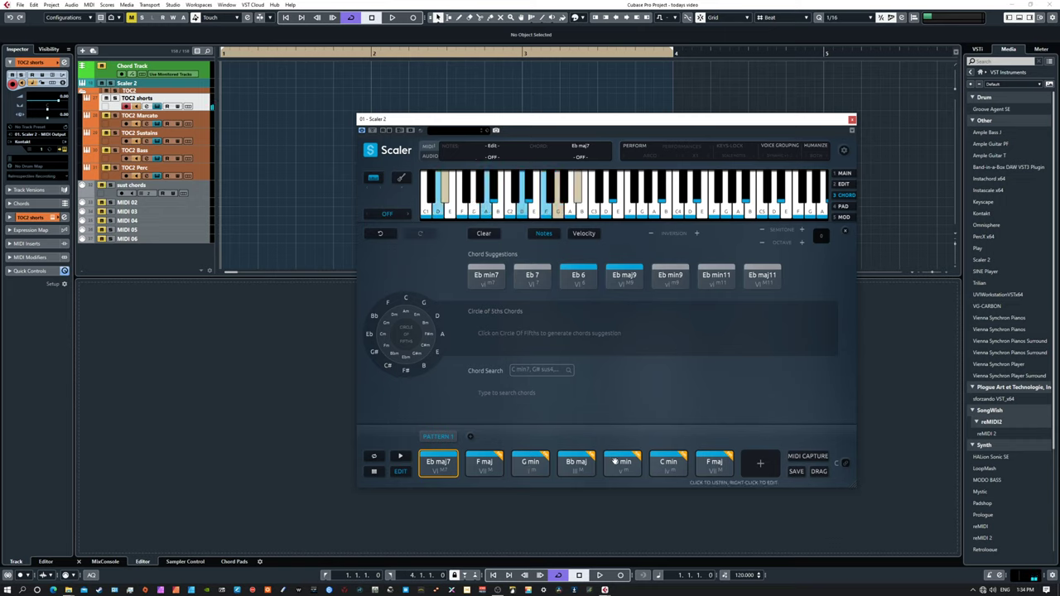
click(454, 465)
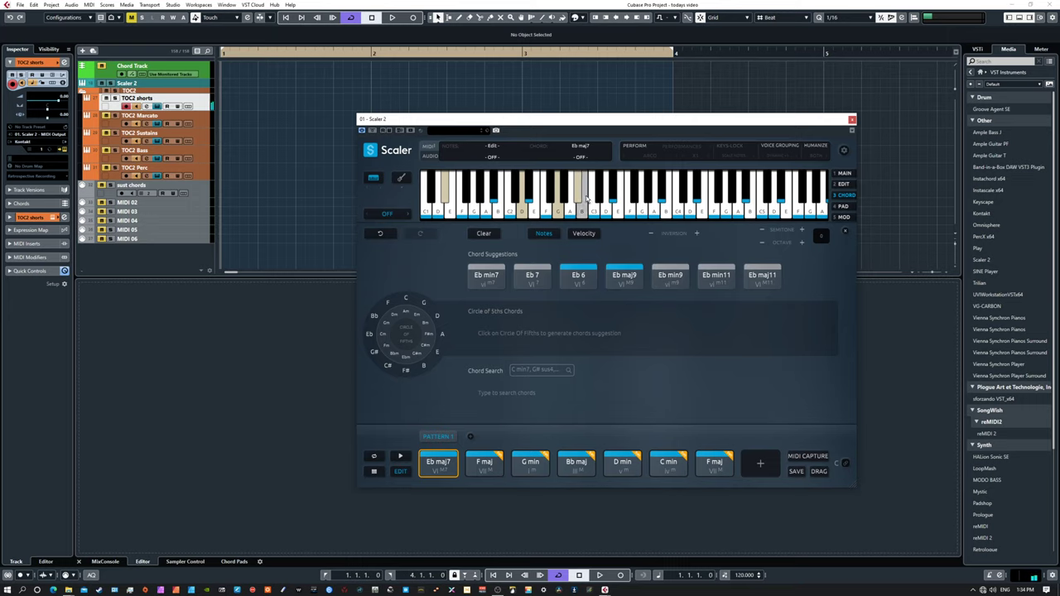
click(528, 203)
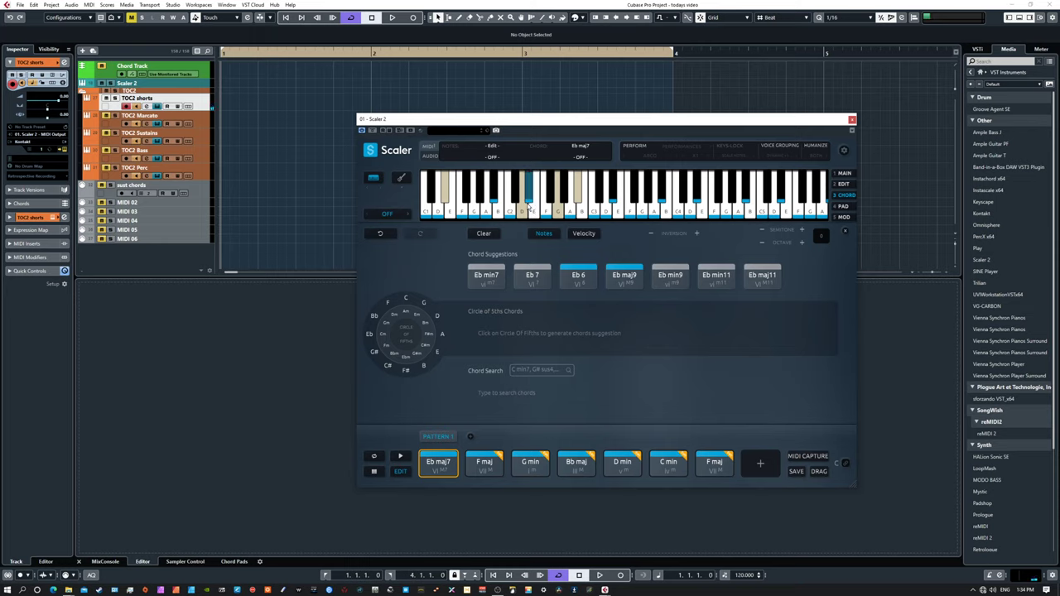
click(446, 195)
Step: Open the pattern's first F maj chord for editing and audition its voicing repeatedly
click(483, 453)
click(497, 457)
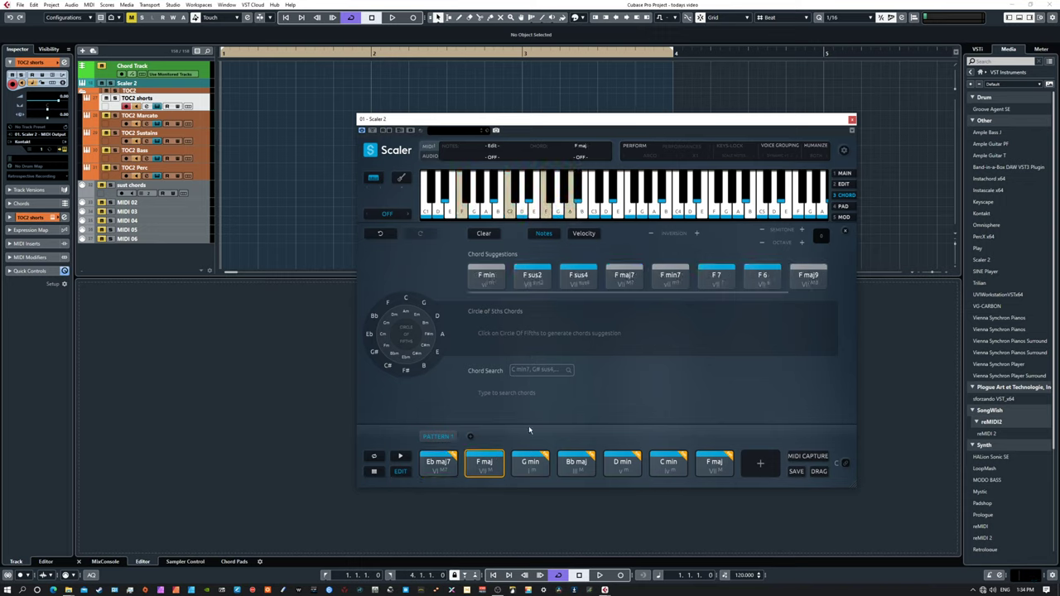
click(518, 452)
click(477, 463)
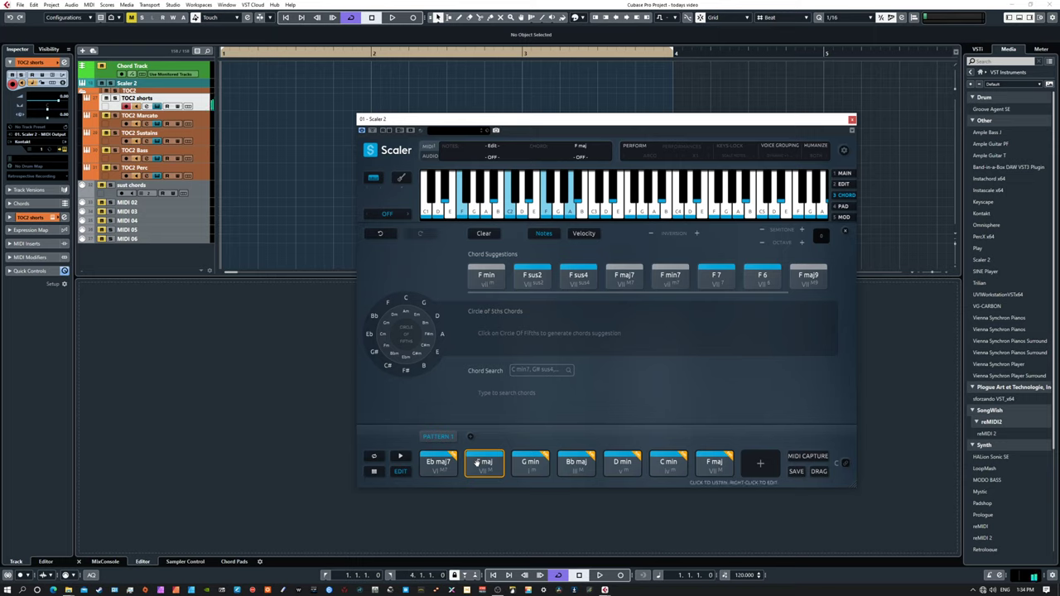
click(477, 463)
click(477, 462)
click(484, 460)
click(499, 458)
Step: Add a low F bass note to the first F maj chord, one octave below its lowest note, and audition the chord
click(431, 217)
click(427, 212)
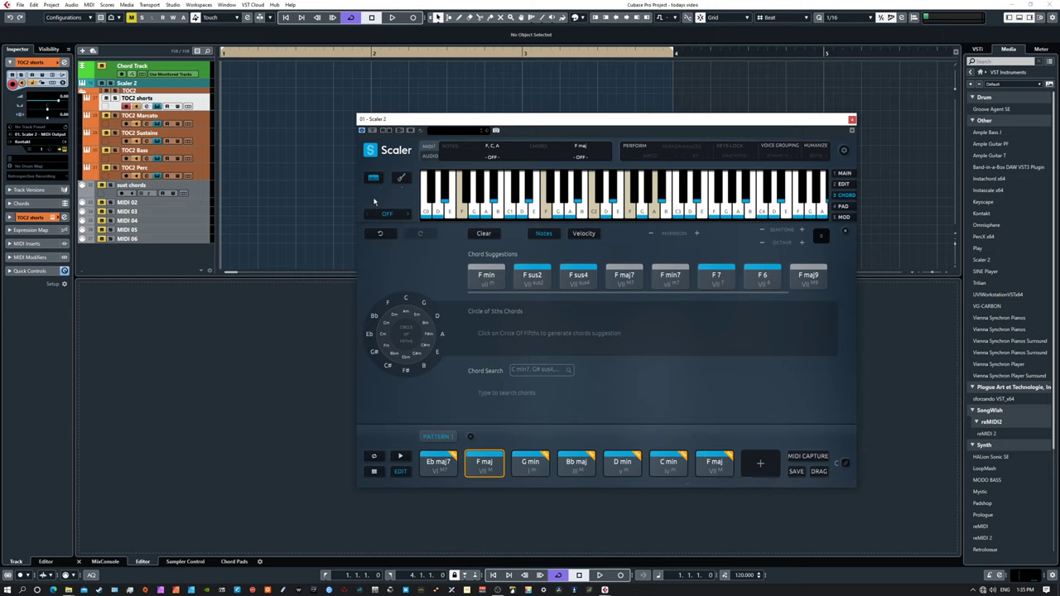
click(432, 202)
click(484, 464)
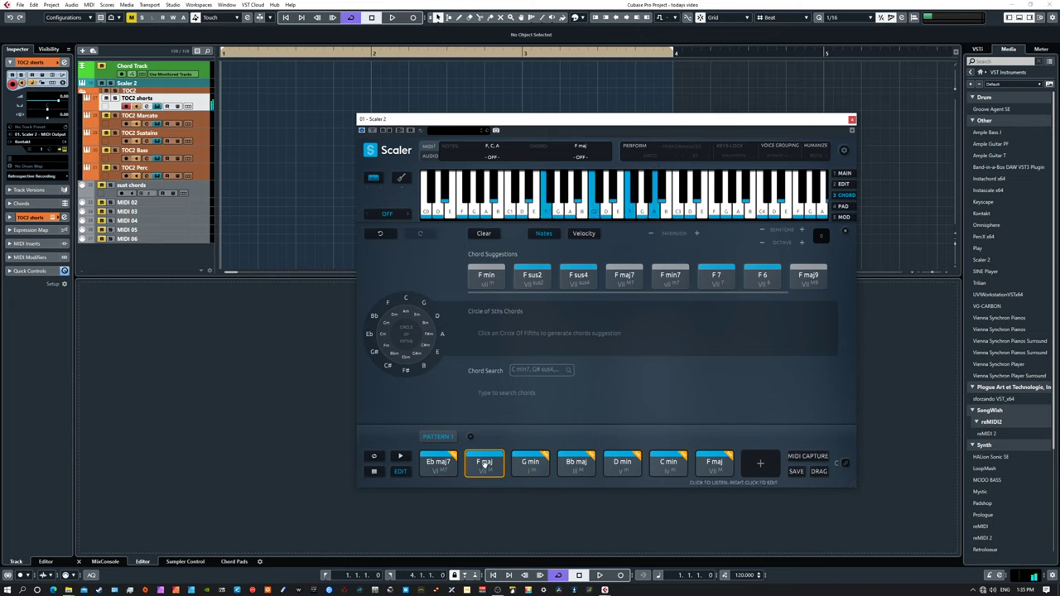
click(463, 213)
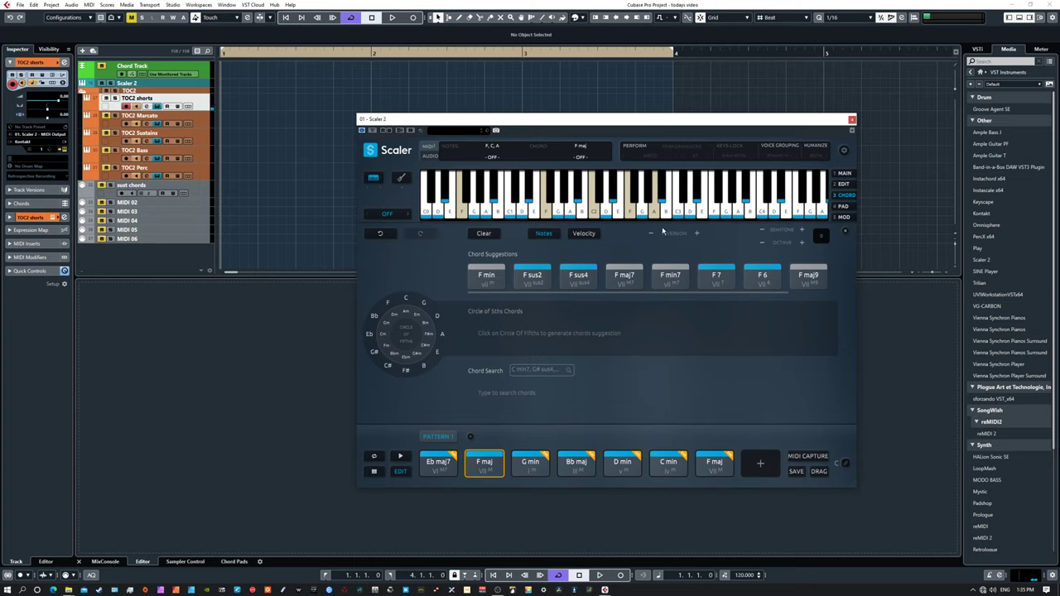
Step: Add a bass note one octave lower to the G min and D min chords, auditioning Bb maj in between
click(542, 460)
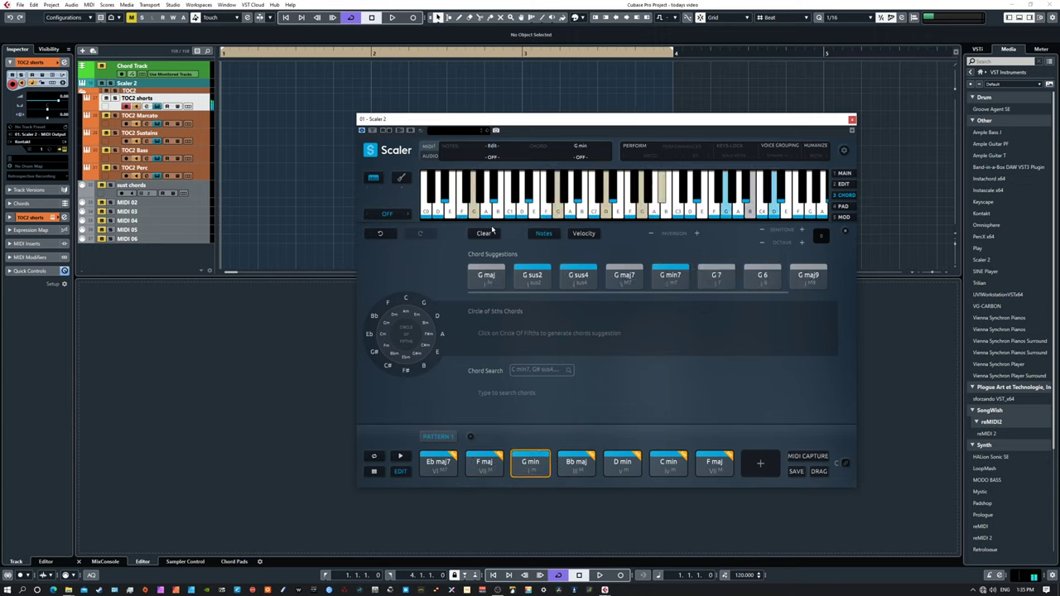
click(577, 465)
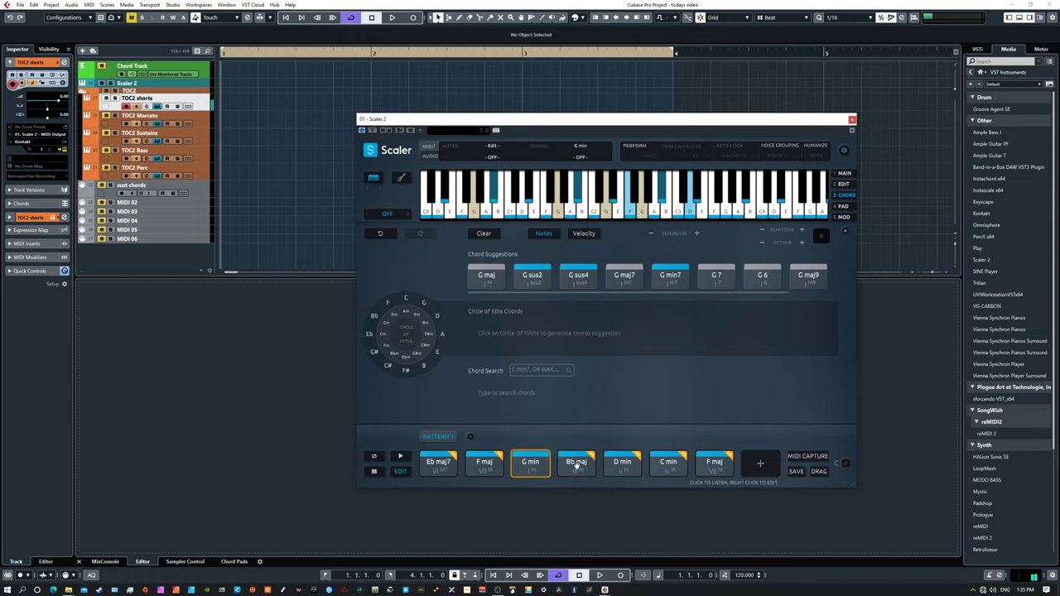
click(622, 463)
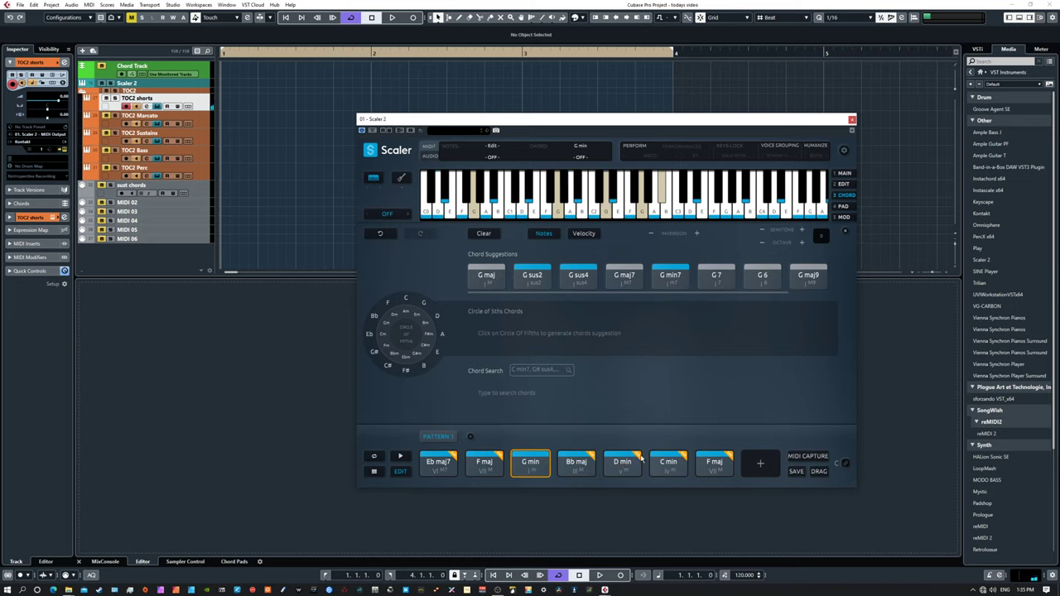
click(638, 461)
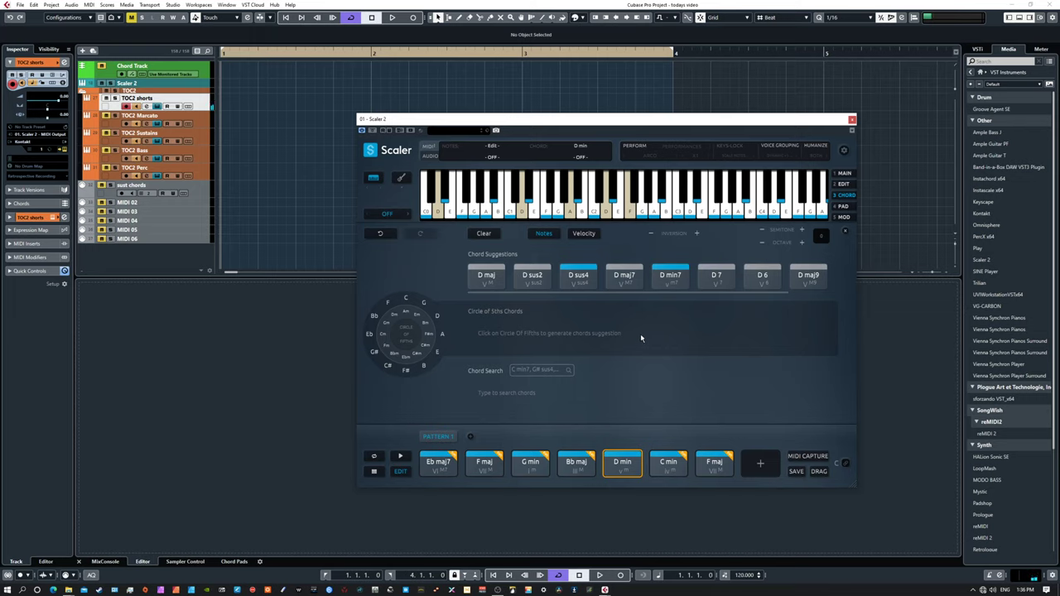
Step: Try adding a C note between the A and F of the D min chord, and audition it as D min7
click(593, 212)
click(599, 211)
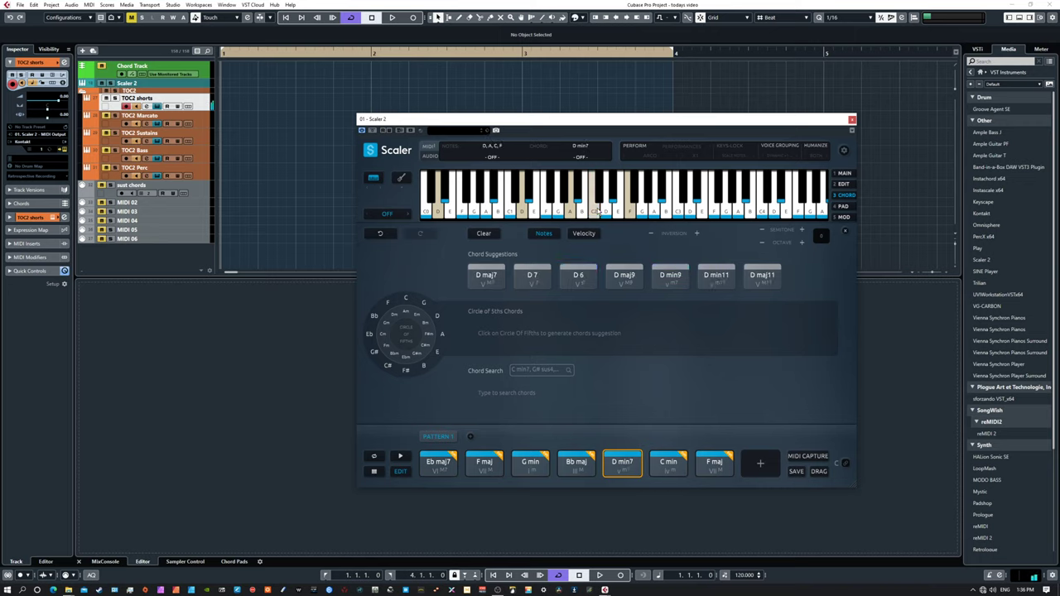
click(622, 461)
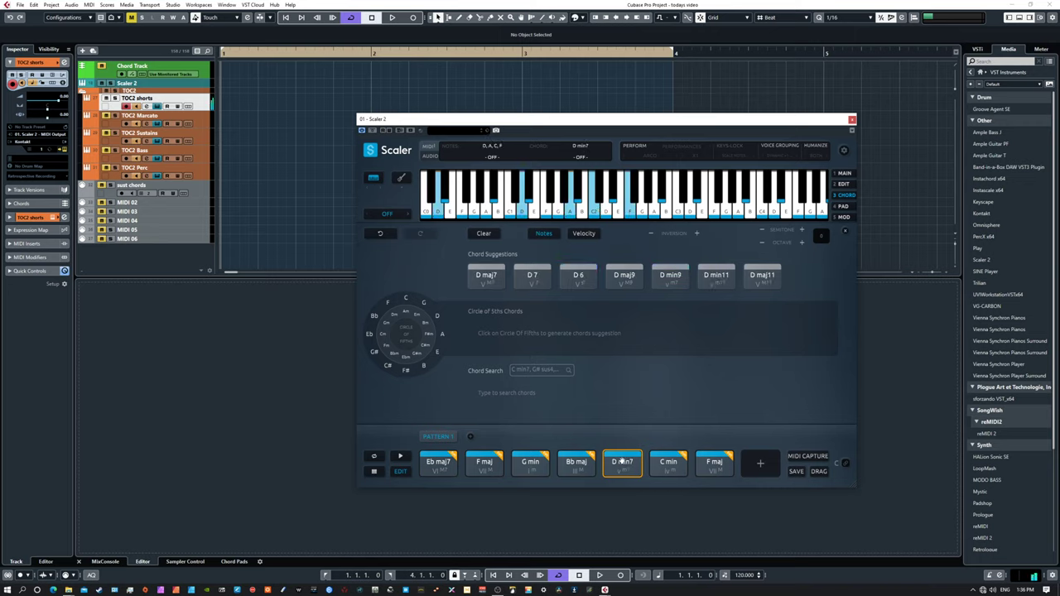
Step: Open the Bb maj chord for editing and audition the first F maj and the D min7 chords in comparison
click(576, 461)
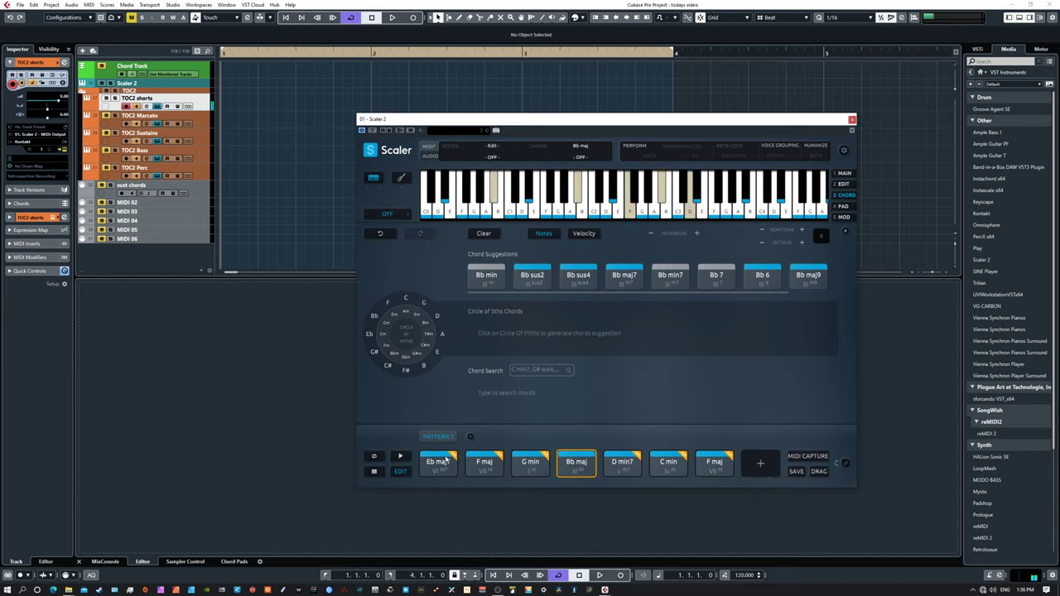
click(479, 464)
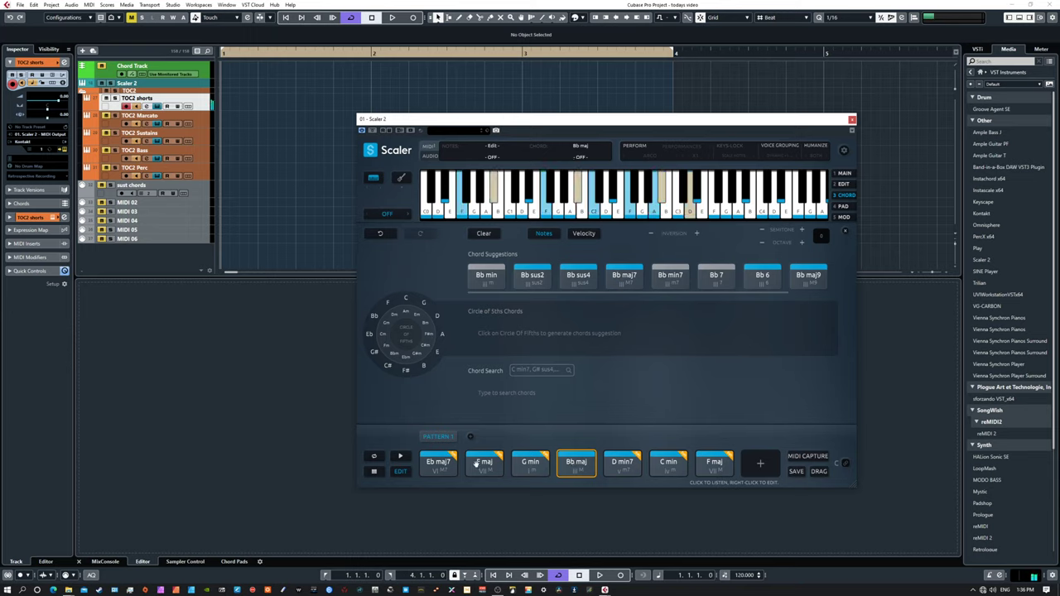
click(622, 463)
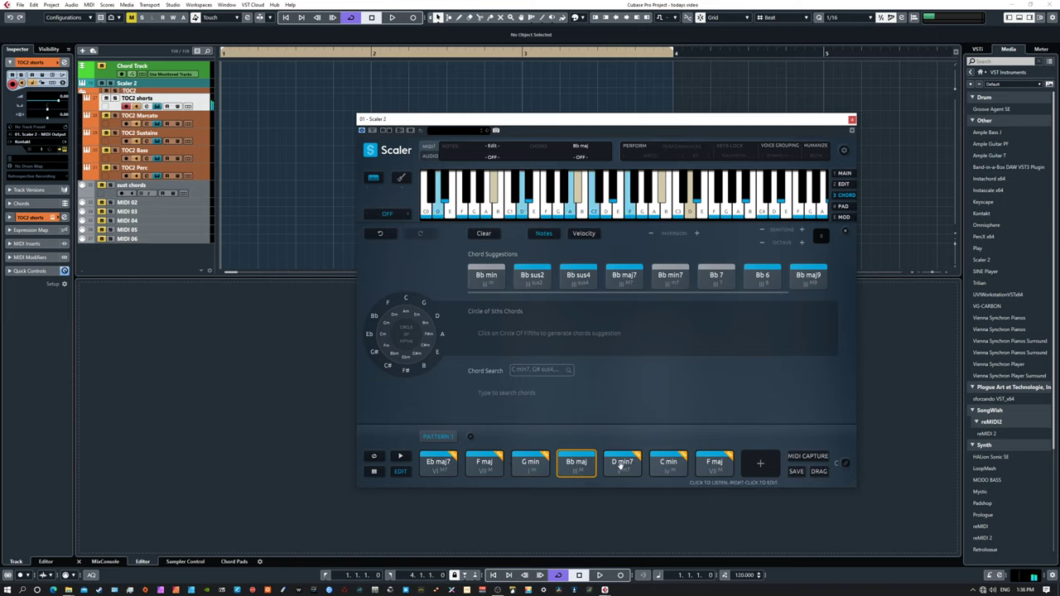
click(485, 463)
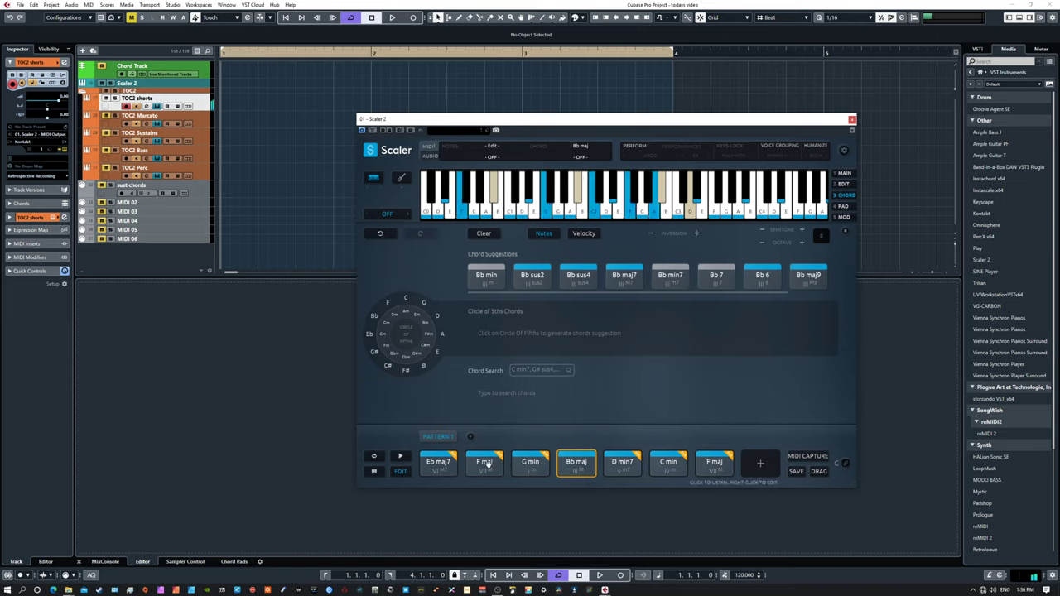
click(570, 462)
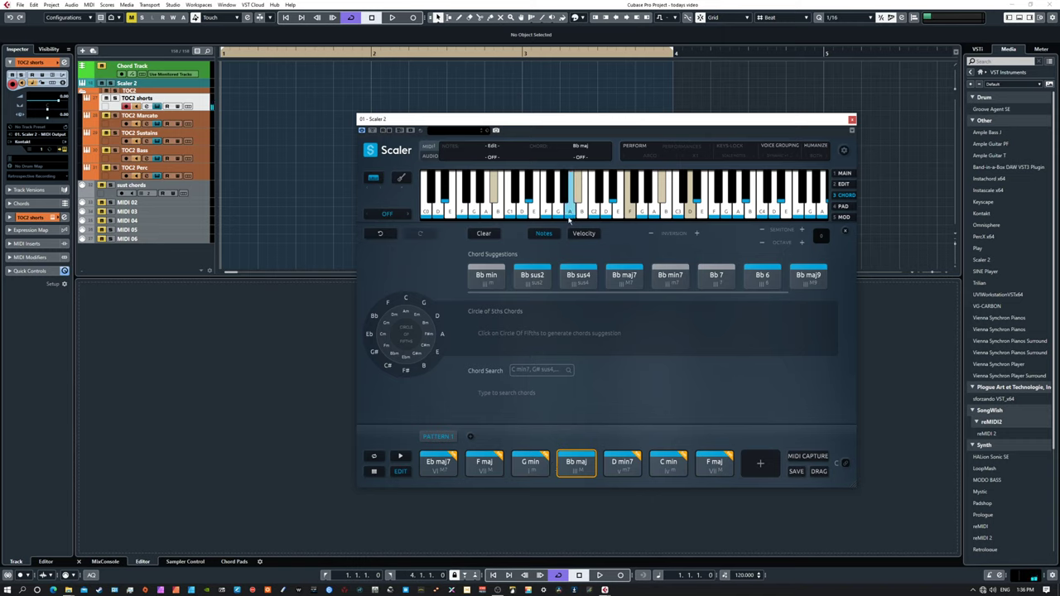
Step: Undo the C note added to the D min7 chord and audition the restored D min voicing
click(378, 234)
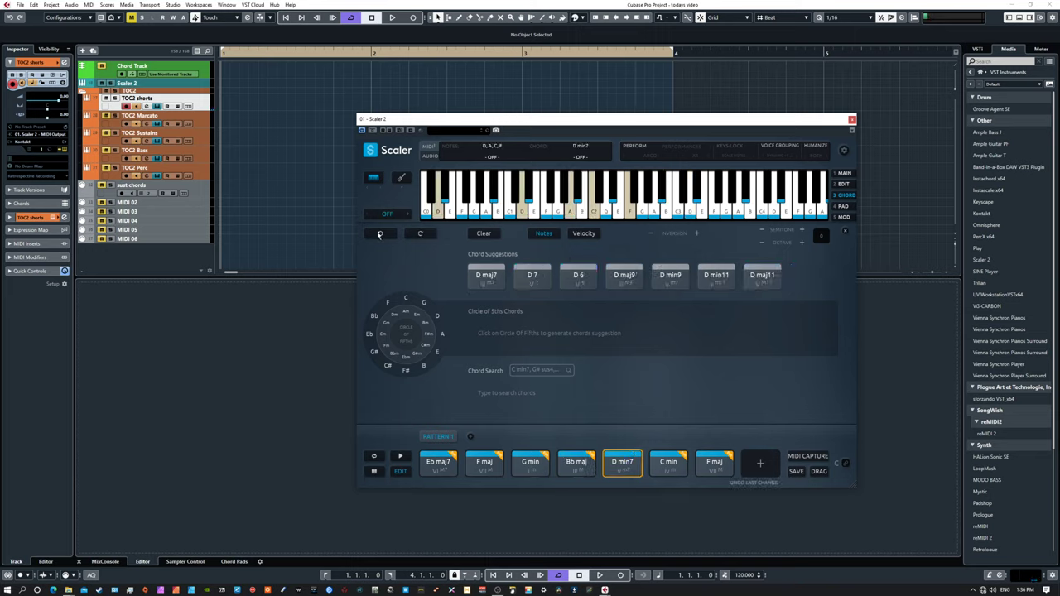
click(378, 234)
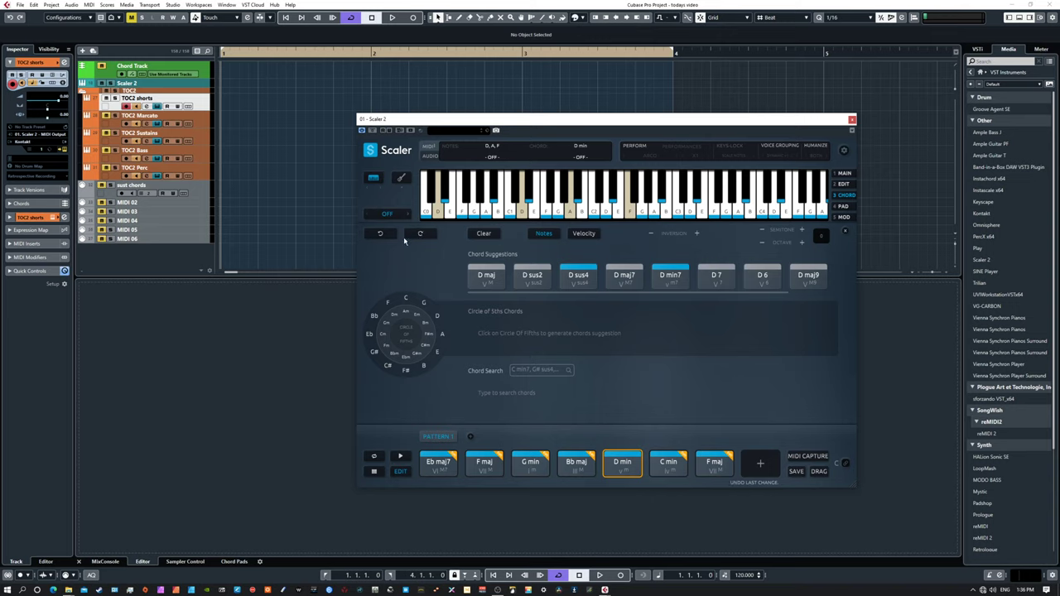
click(614, 460)
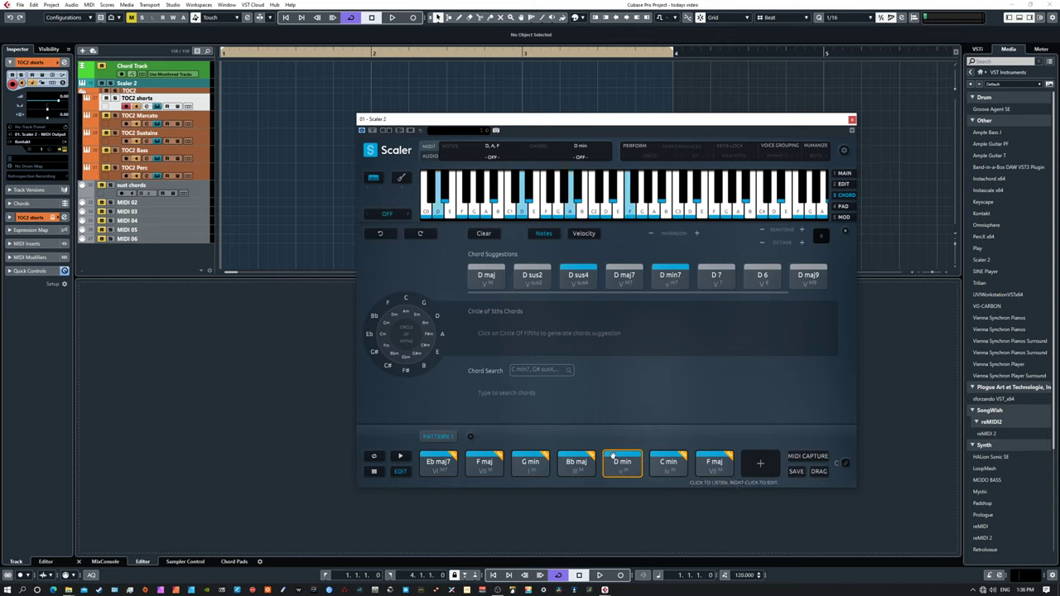
Step: Try replacing the A with a Bb in the D min chord, audition it as Bb maj / D, and undo the replacement
click(609, 211)
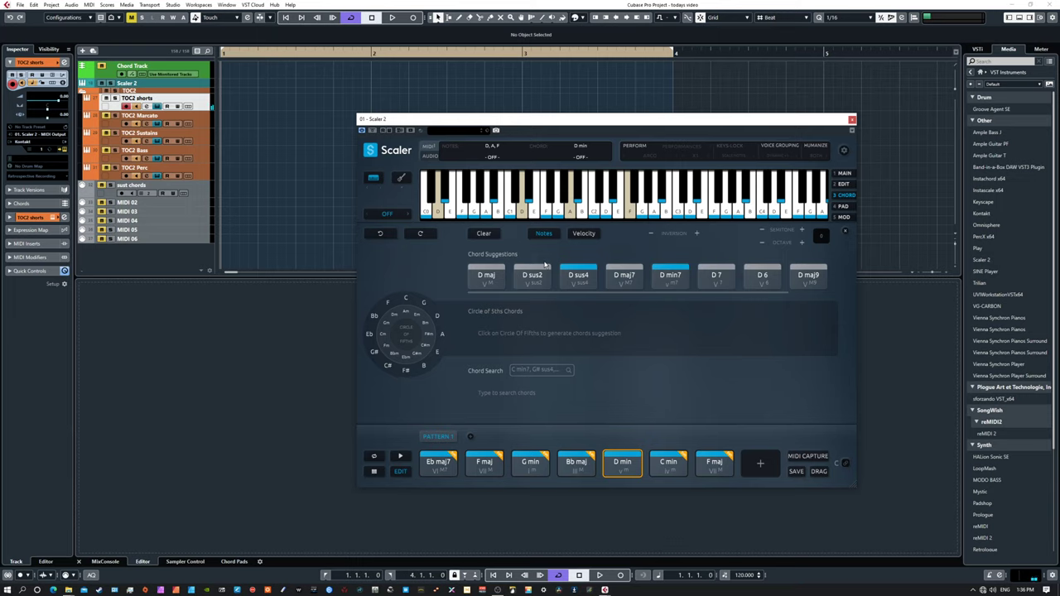
click(576, 196)
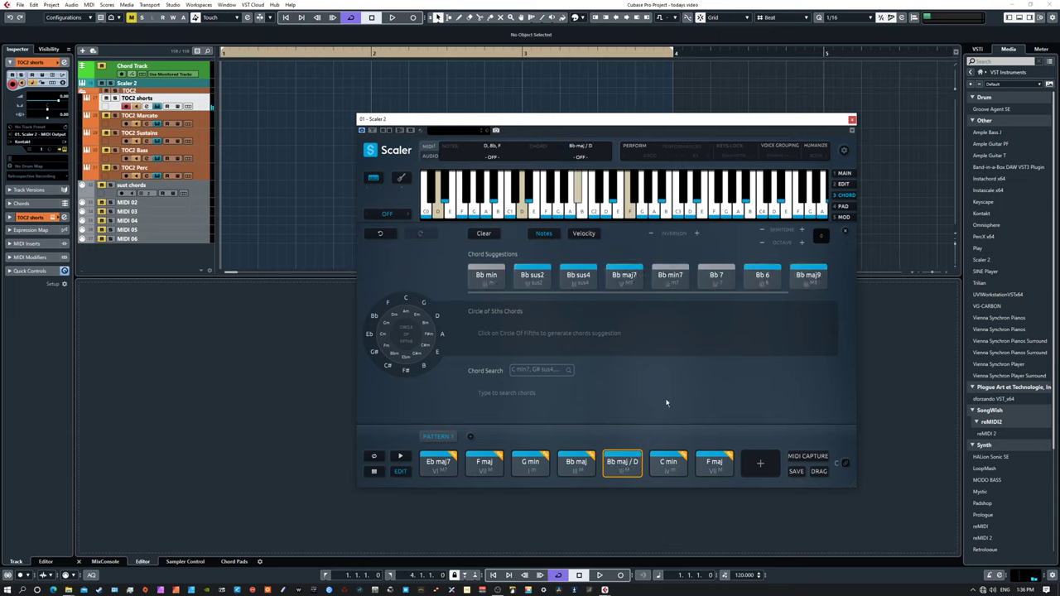
click(629, 455)
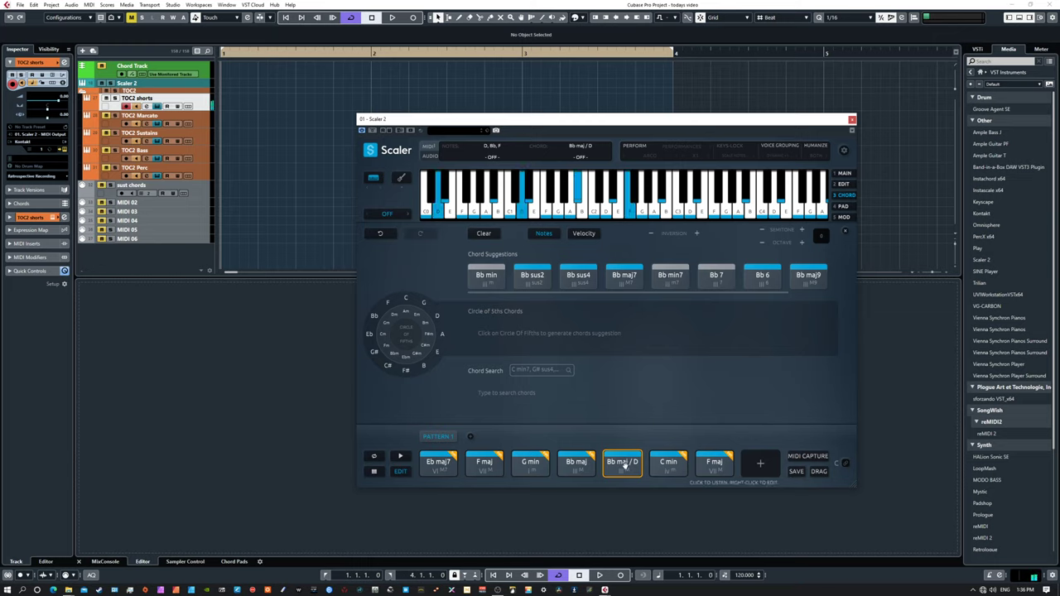
click(378, 234)
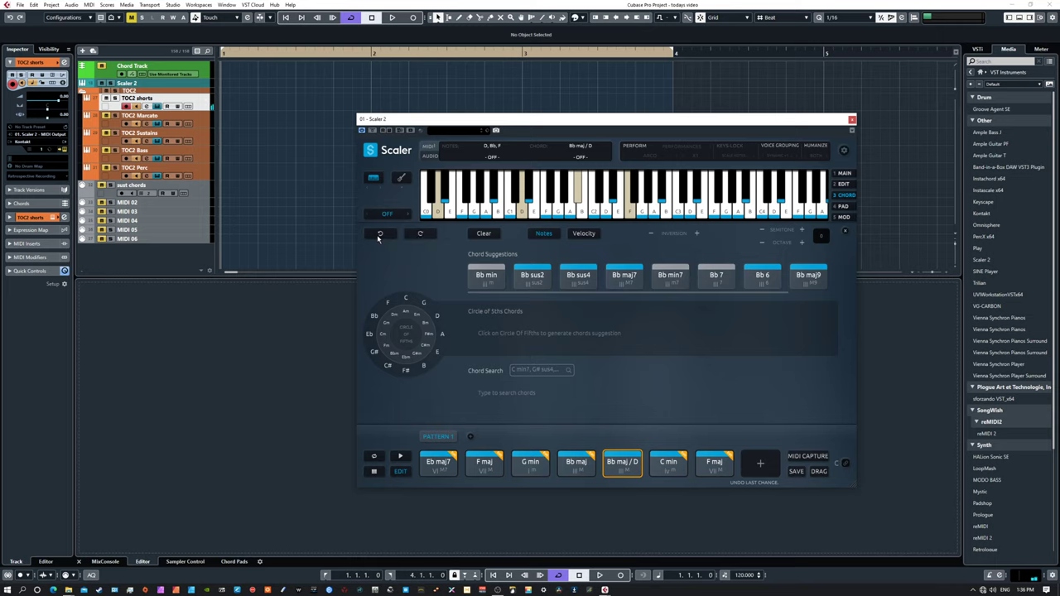
click(377, 234)
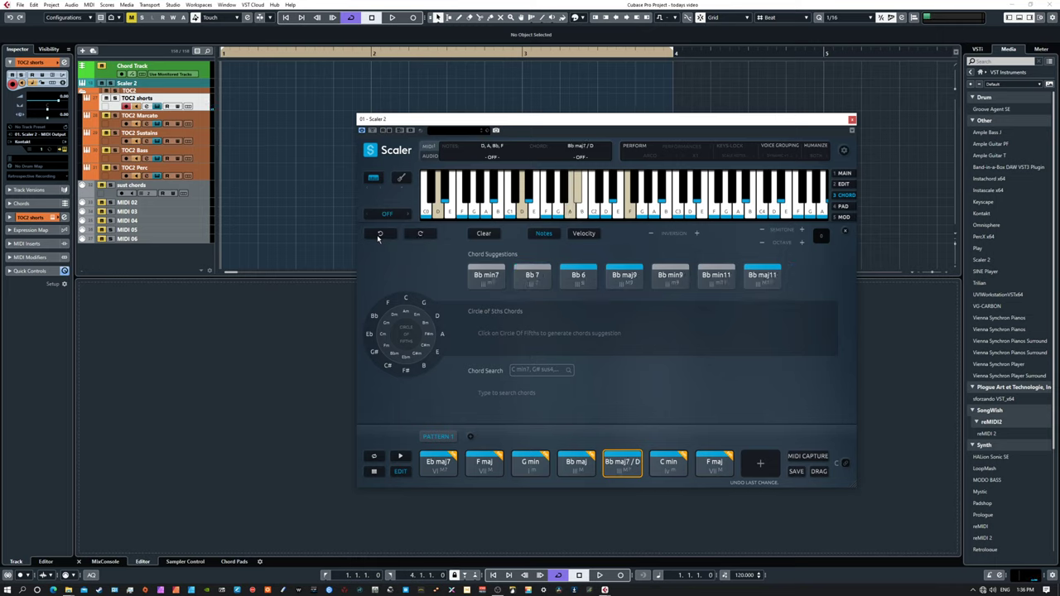
click(378, 235)
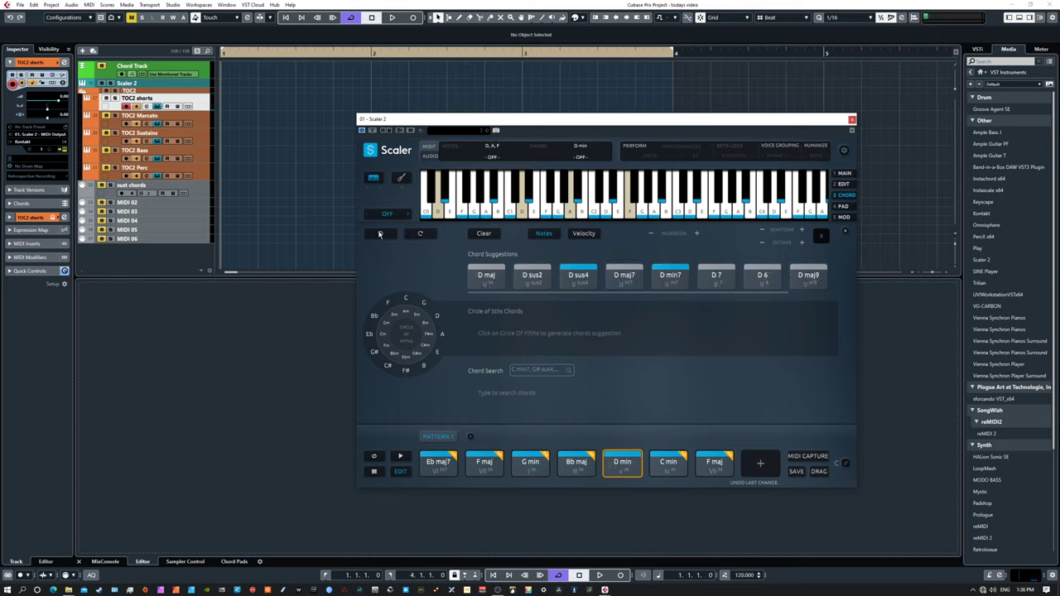
Step: Change the D min chord to D min7 with a high C on top, and play the pattern back
drag(666, 275, 622, 465)
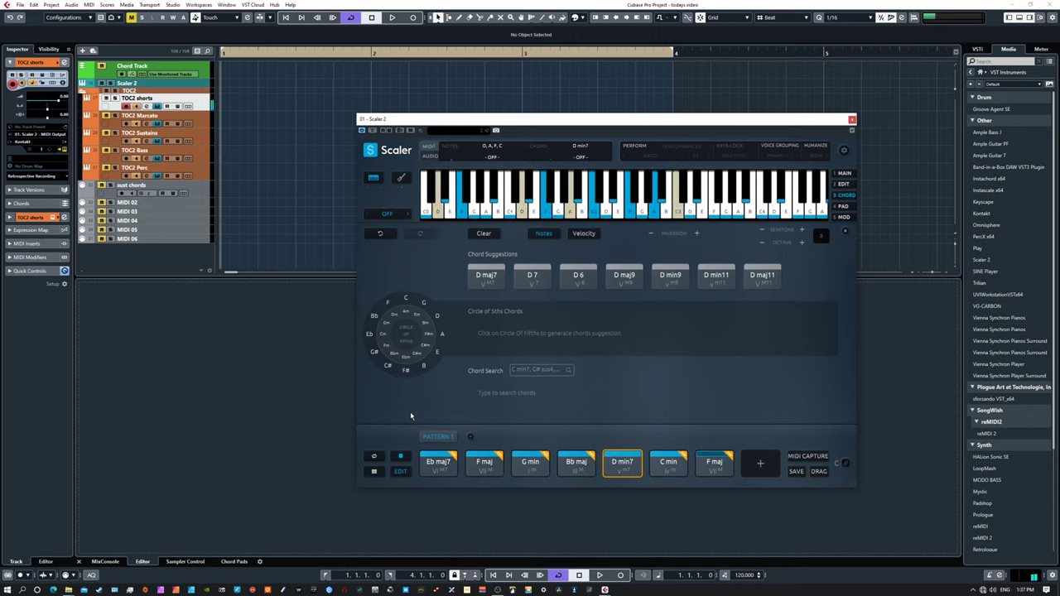
click(400, 456)
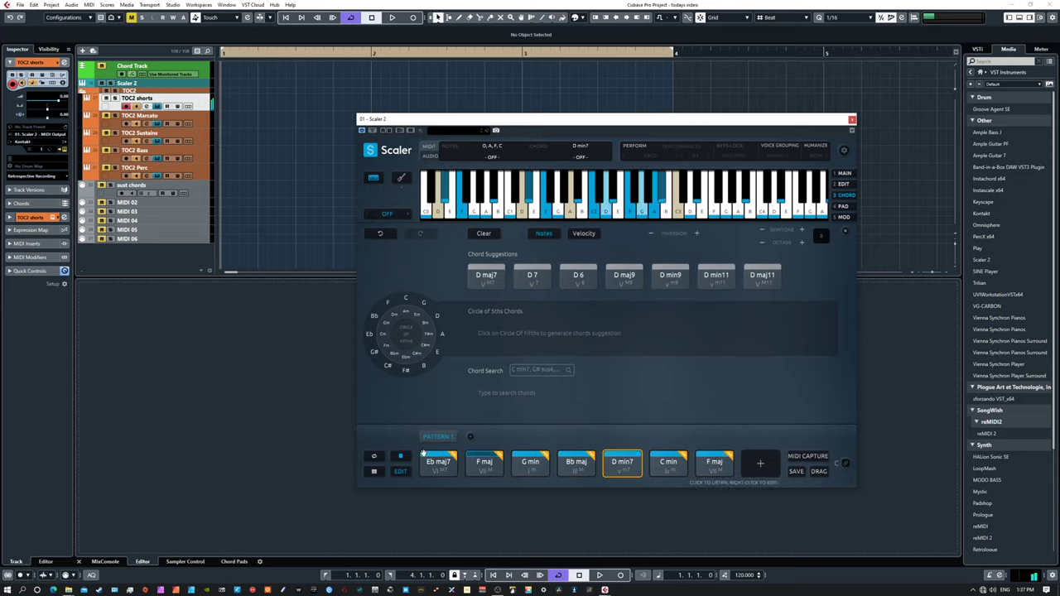
click(401, 457)
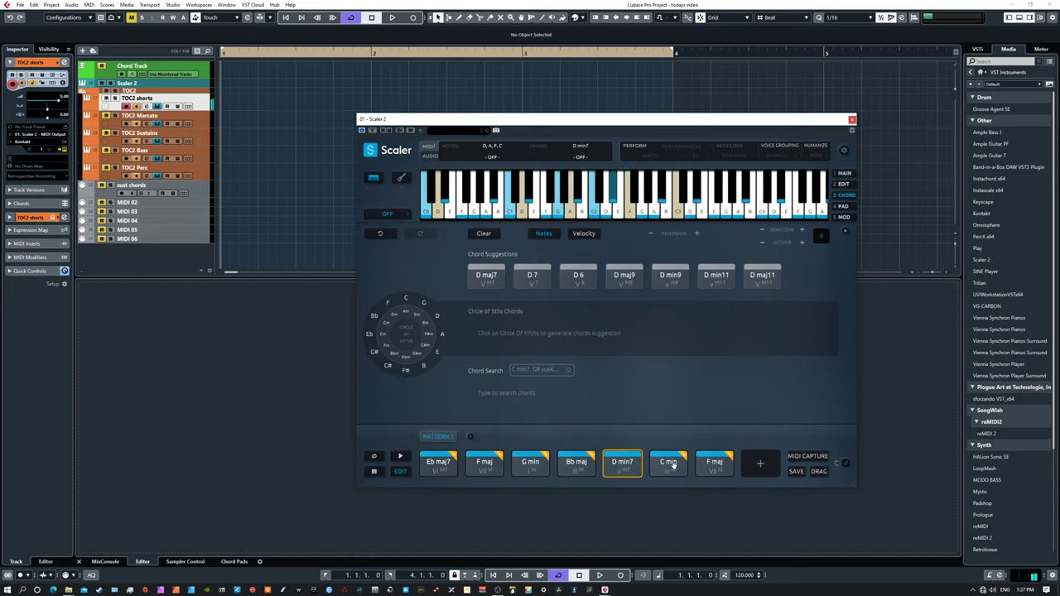
Step: Open the C min chord for editing, audition it, and remove its two lowest C notes to make it C min / G
click(684, 460)
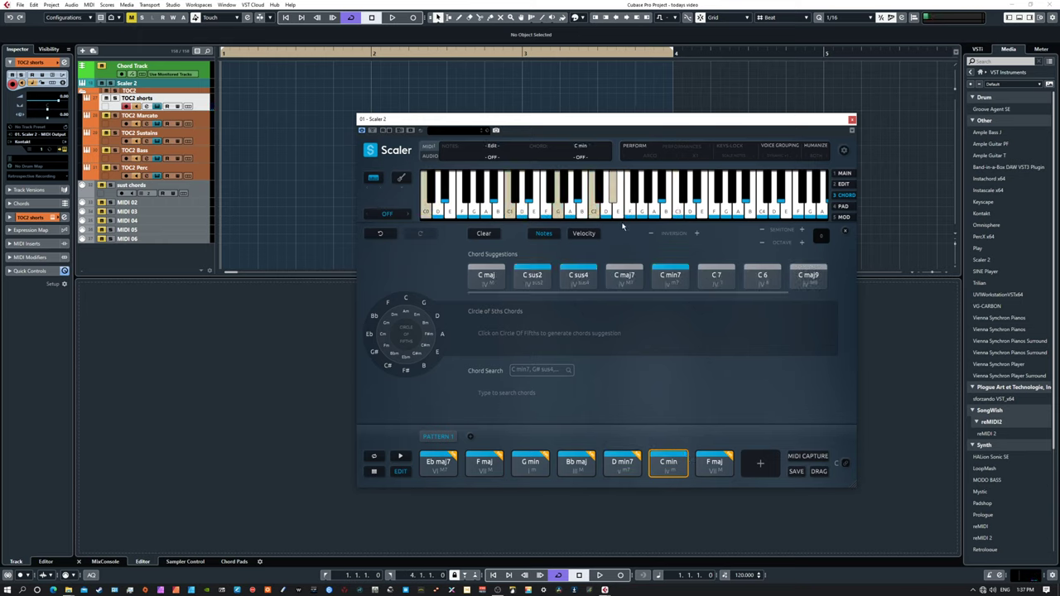
click(673, 469)
click(665, 465)
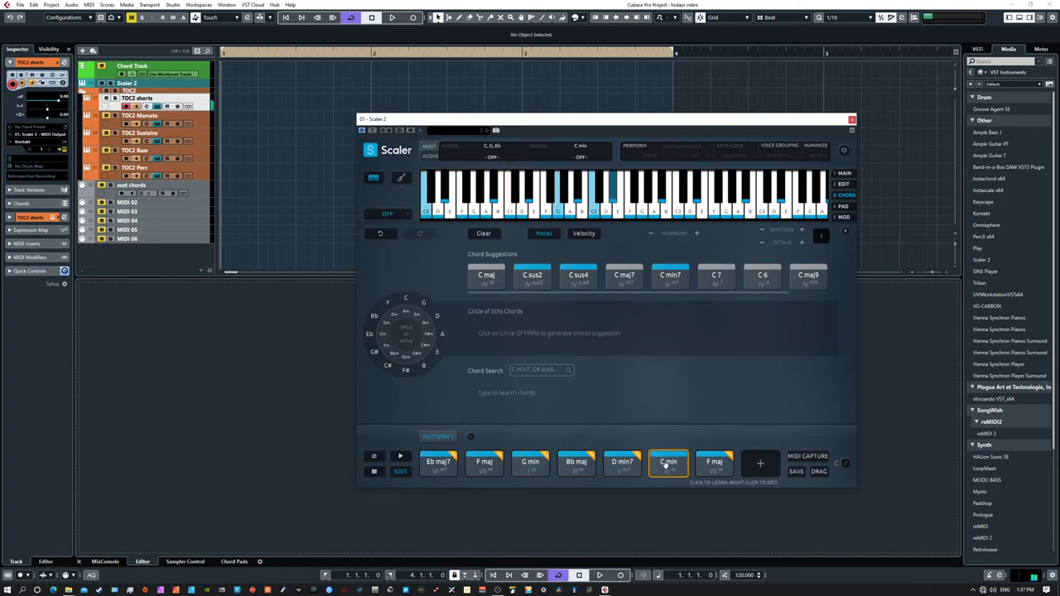
click(662, 452)
click(667, 468)
click(668, 467)
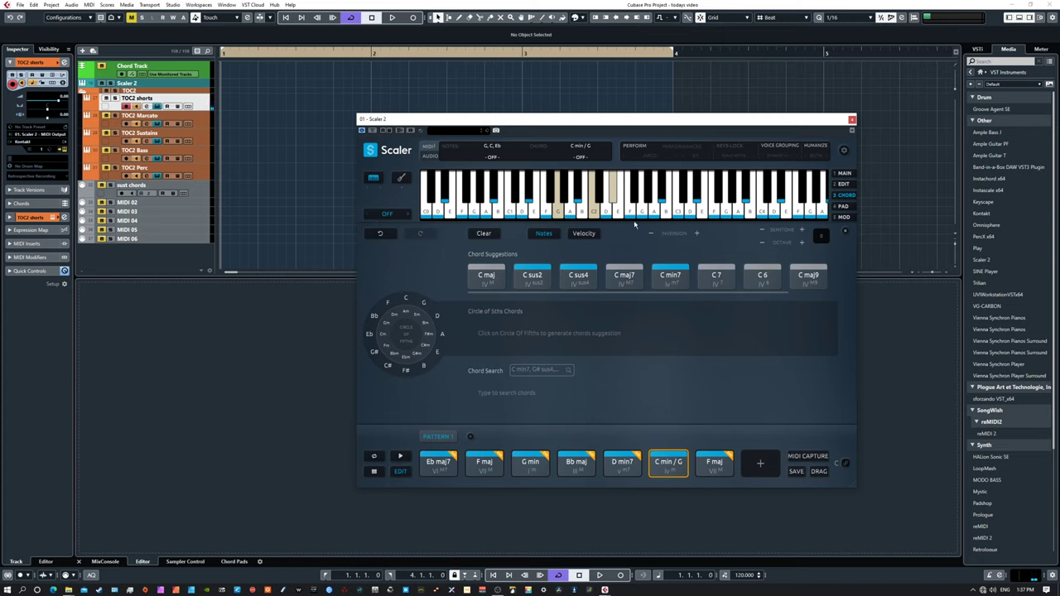
Step: Try Bb and B notes in the C min / G chord, and undo these edits back to C min / G
click(593, 210)
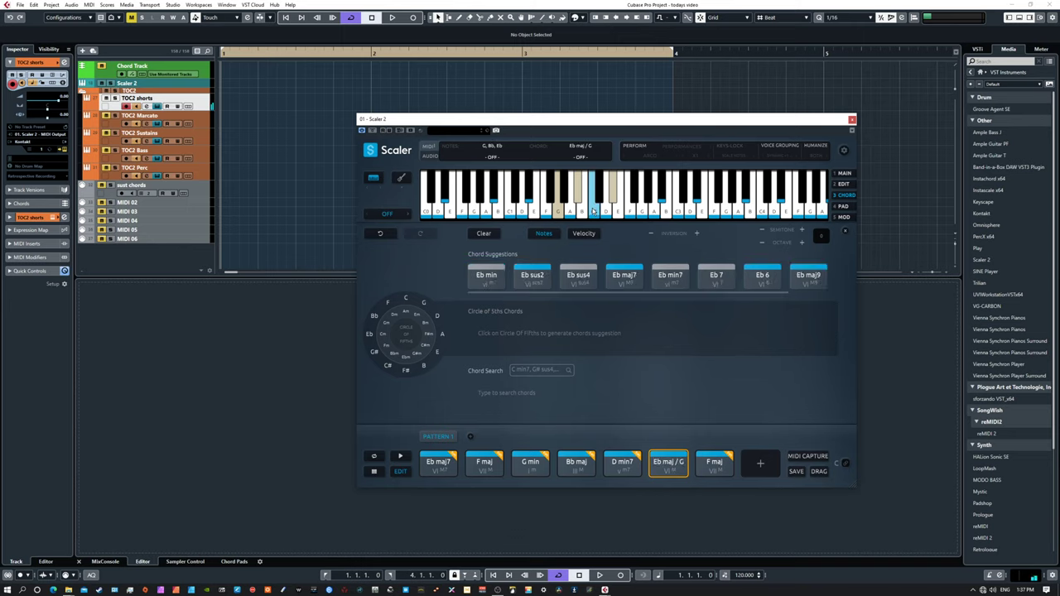
click(593, 211)
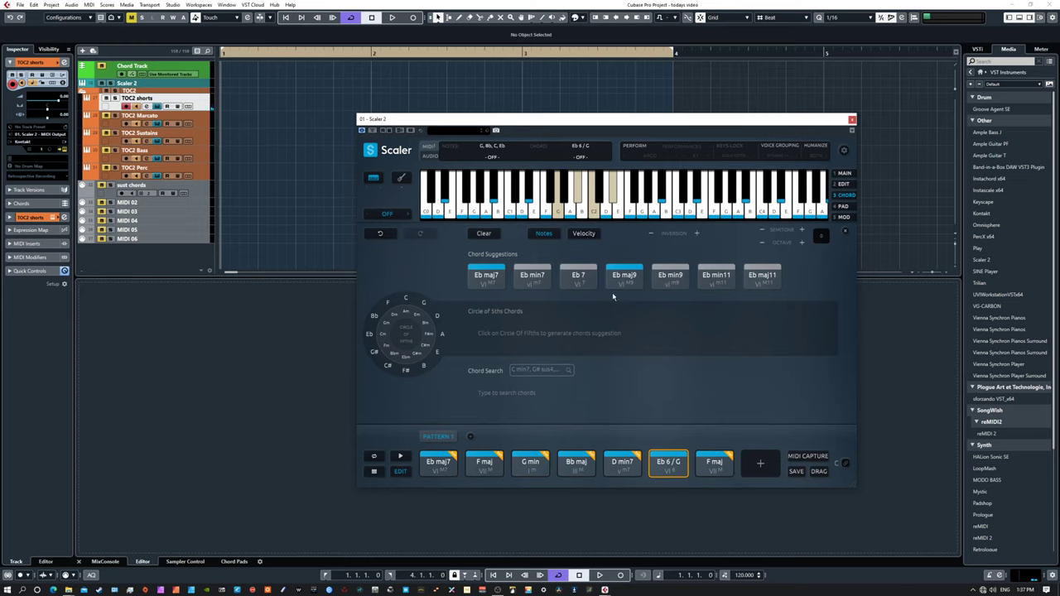
click(381, 235)
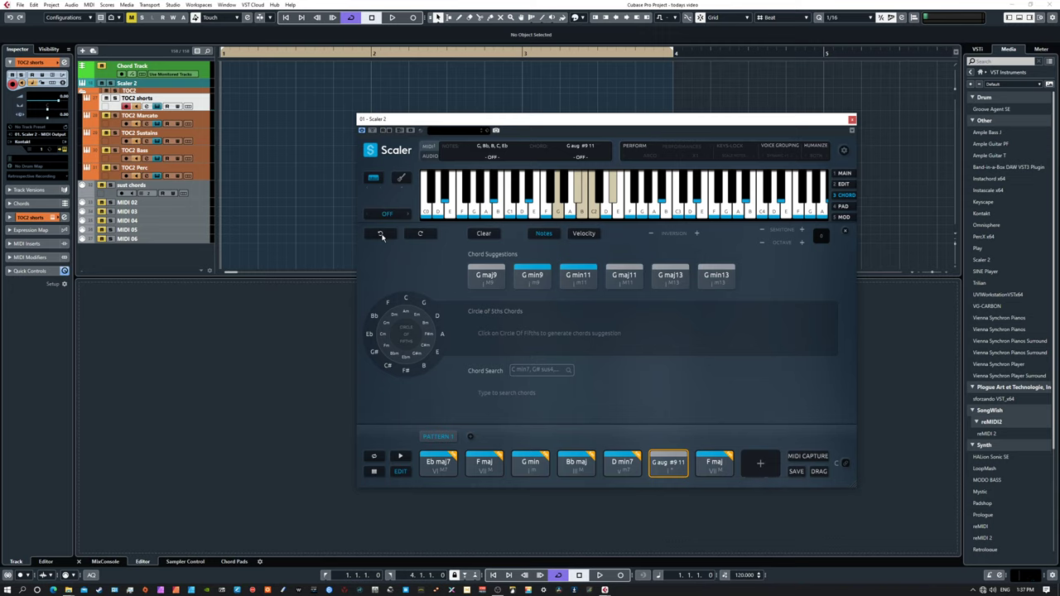
click(381, 235)
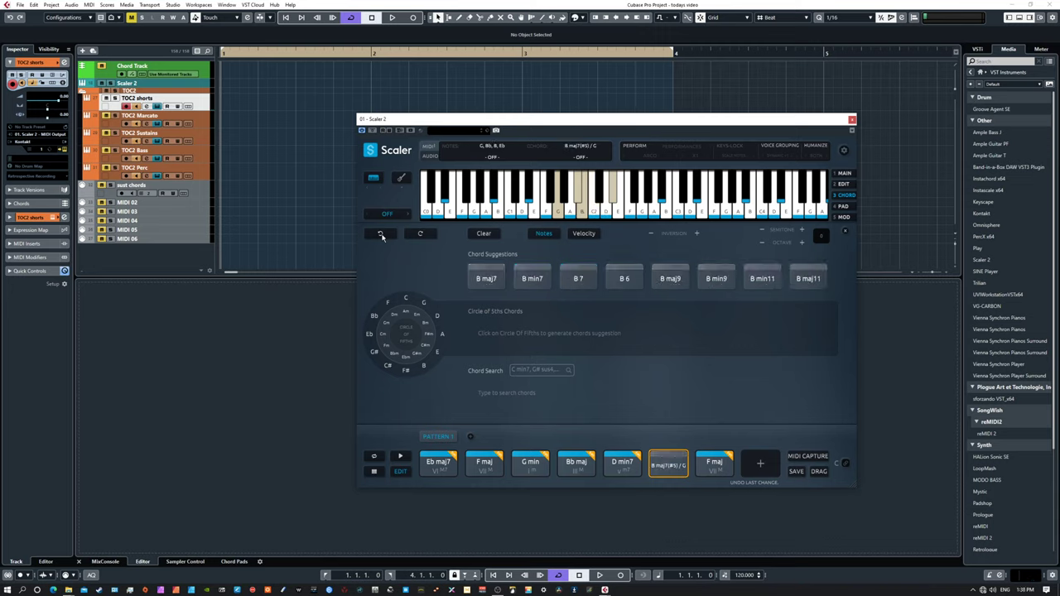
click(381, 235)
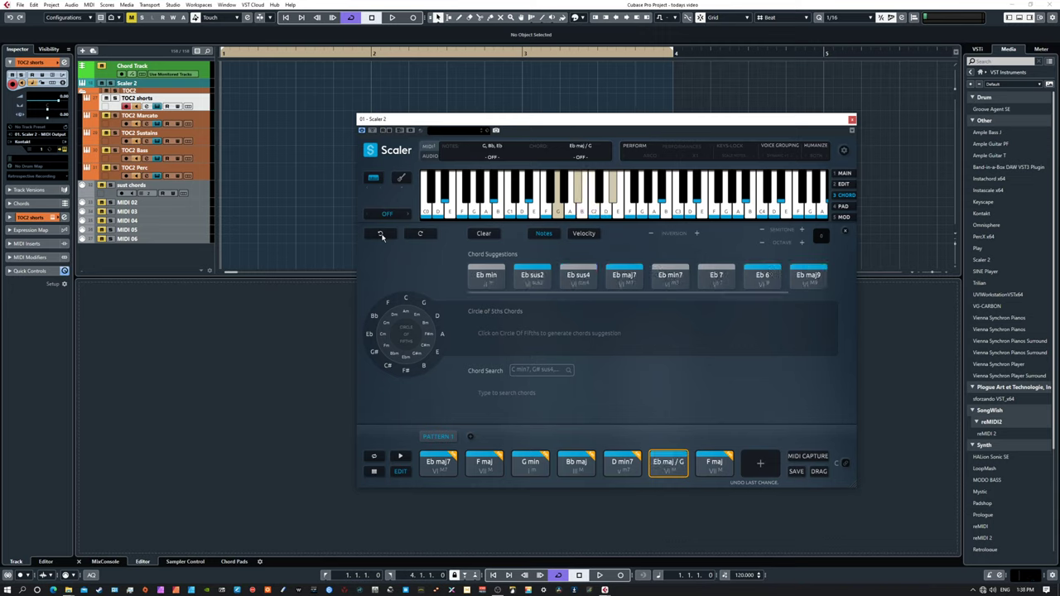
click(381, 236)
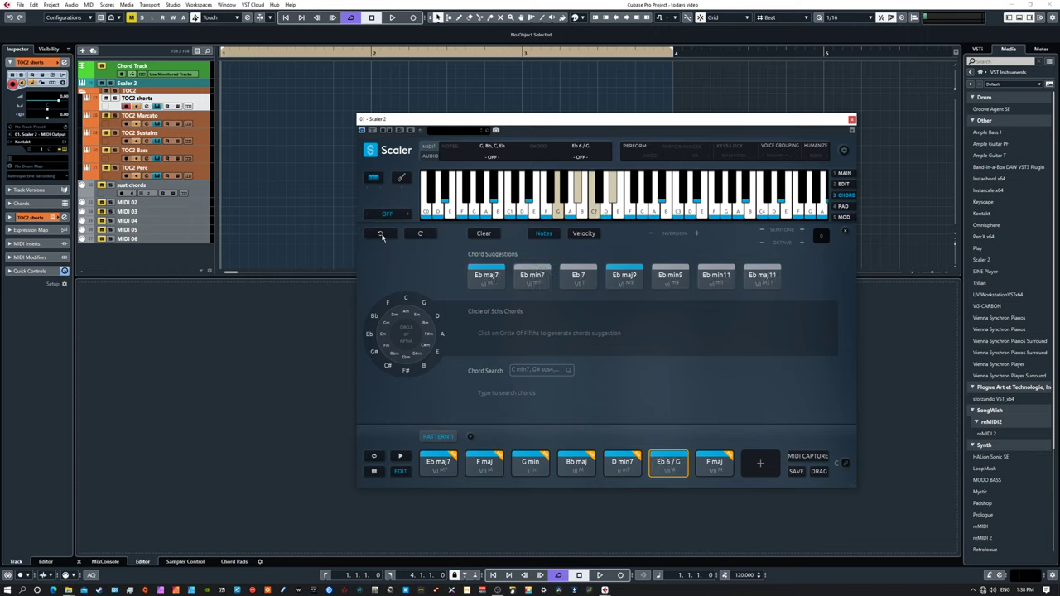
click(381, 235)
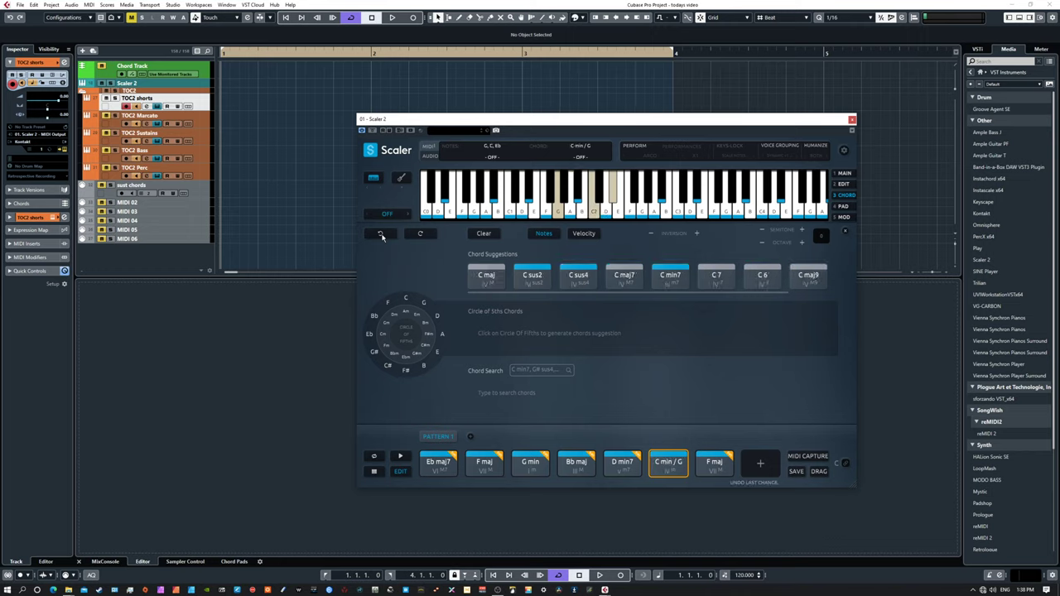
Step: Add a G note one octave above the lowest G to the C min / G chord and audition it
click(368, 191)
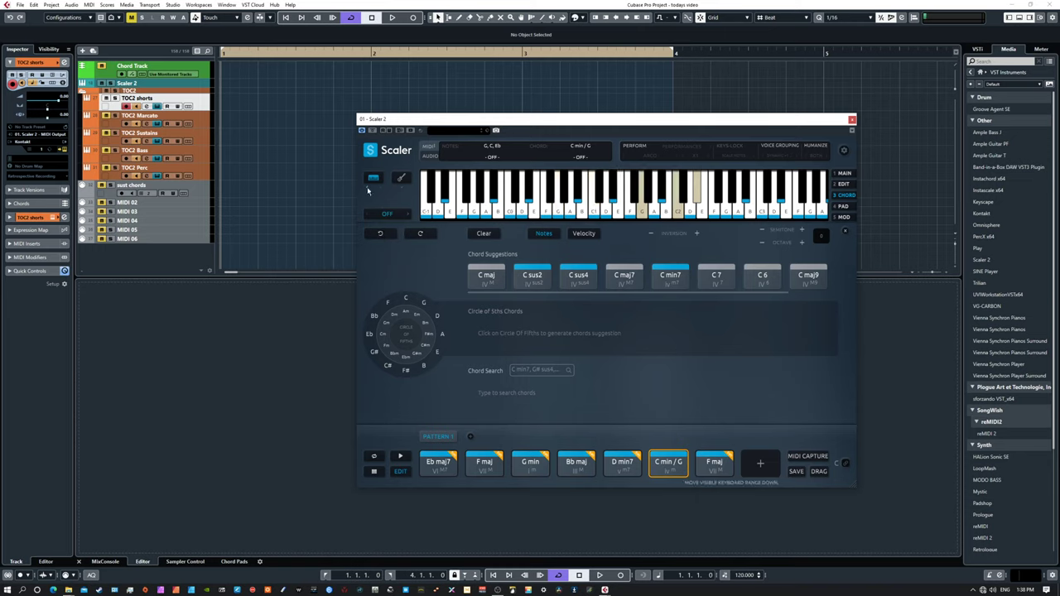
click(368, 192)
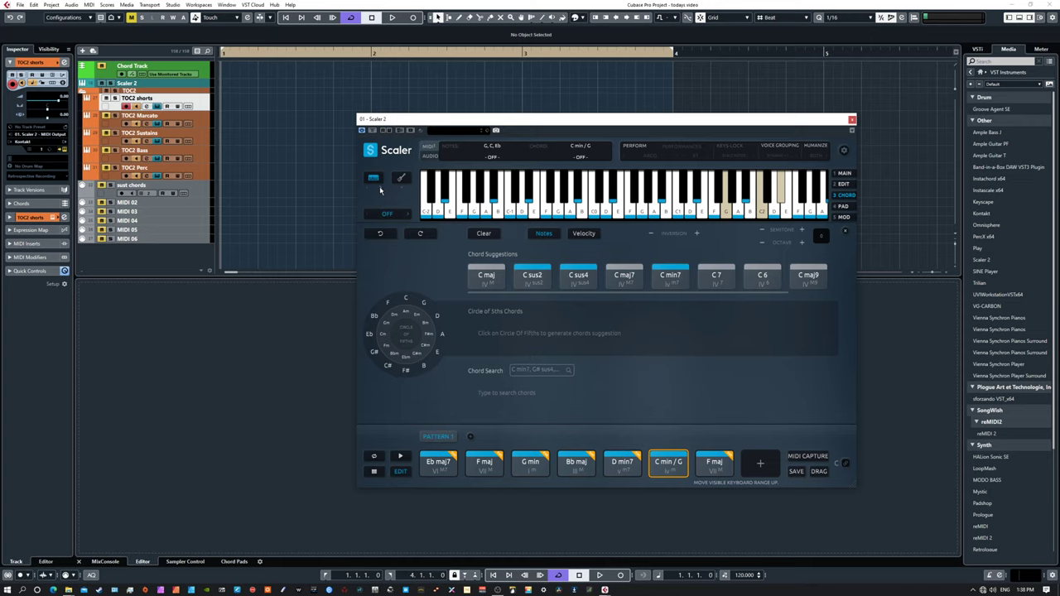
click(380, 192)
click(380, 192)
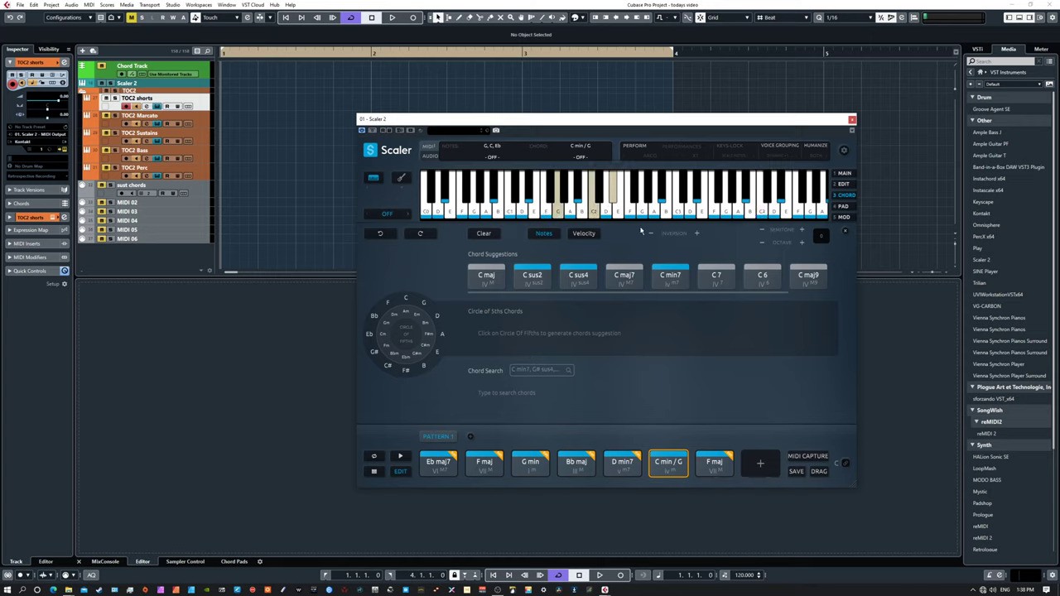
click(667, 462)
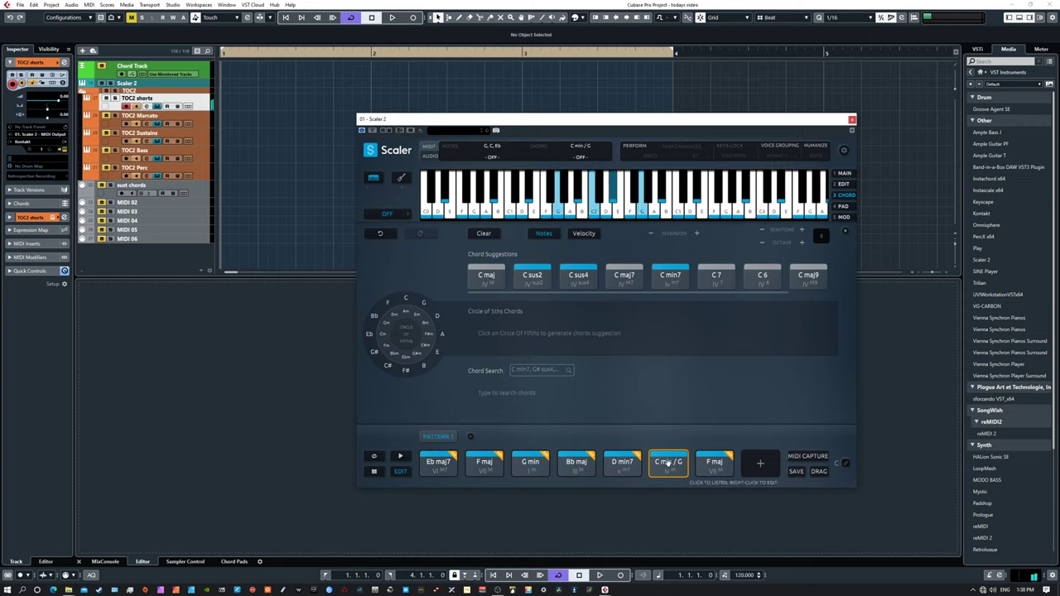
Step: Play the pattern back and display the note velocities of the C min / G chord for editing
click(400, 456)
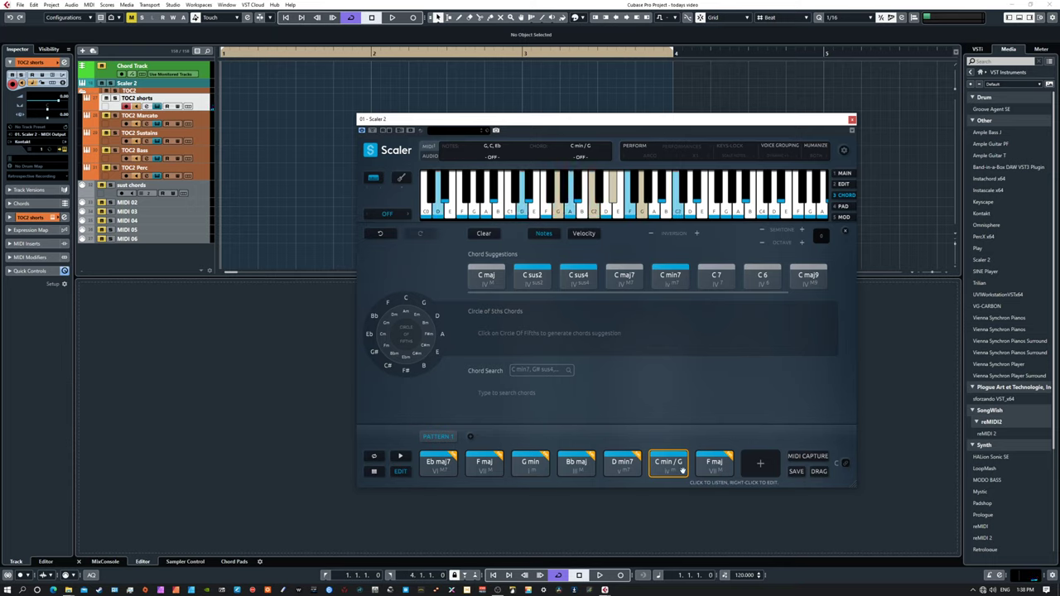
click(584, 234)
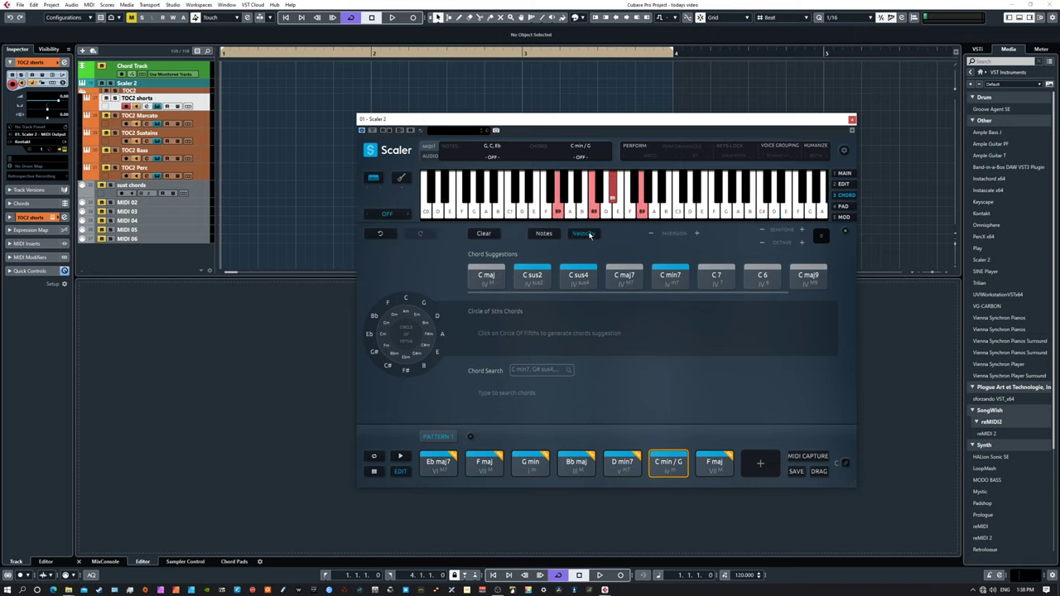
Step: Switch the C min / G chord back to note editing and set the project tempo to 110
click(544, 234)
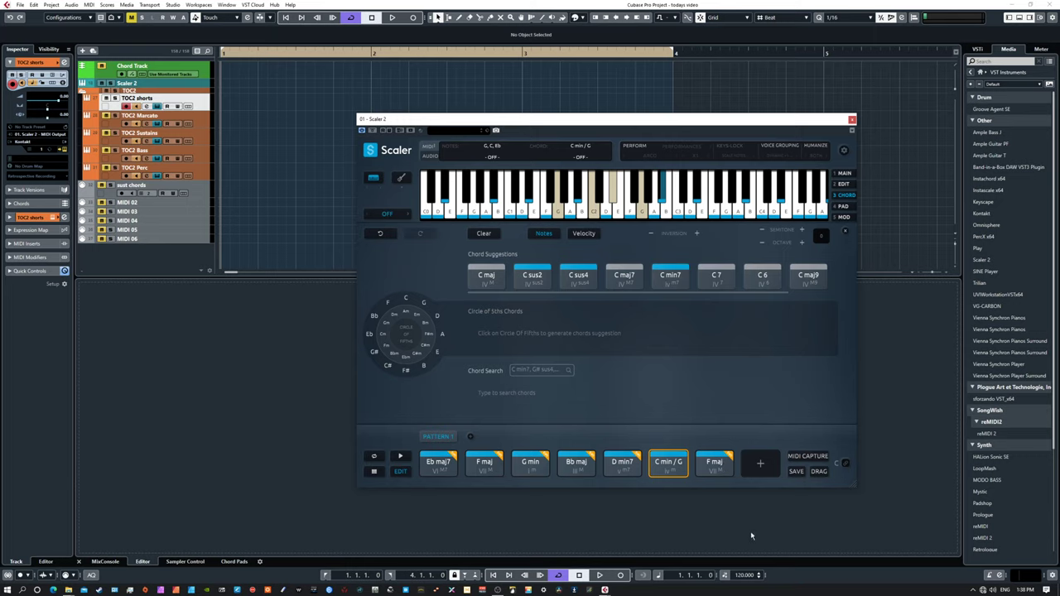
double_click(745, 574)
text(110)
key(Return)
scroll(170, 91, up, 2)
drag(168, 96, 162, 77)
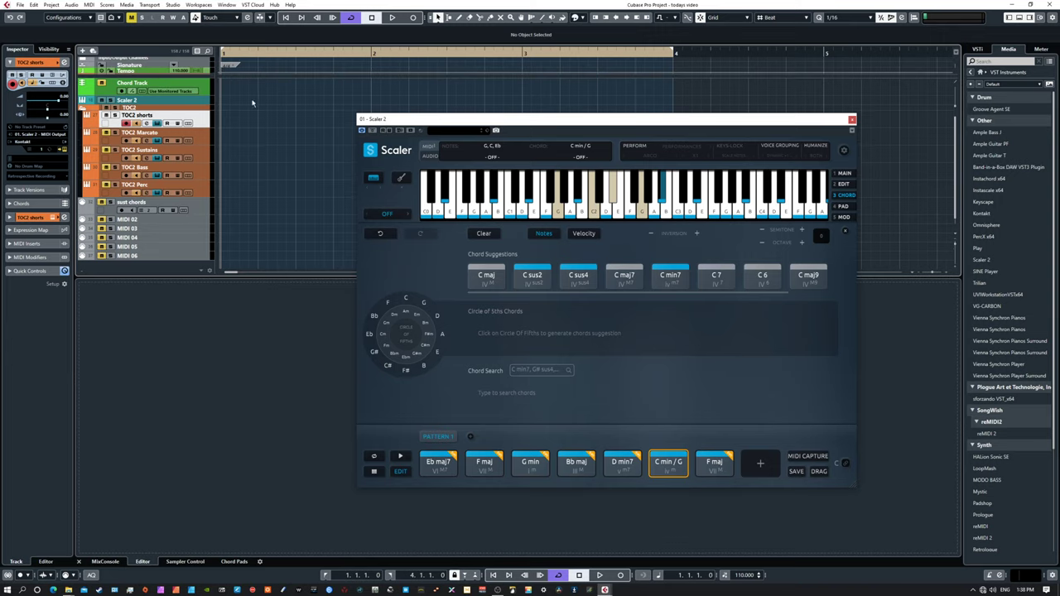
scroll(174, 75, down, 2)
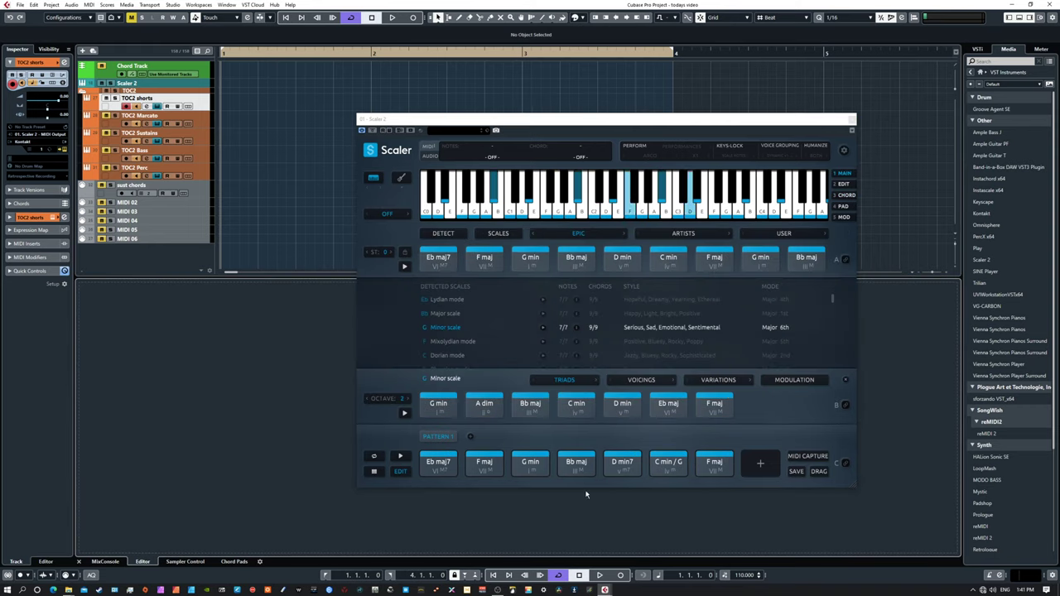
Step: Select all seven chords of Pattern 1 and set the playback chord duration to 4 beats
drag(422, 477, 700, 462)
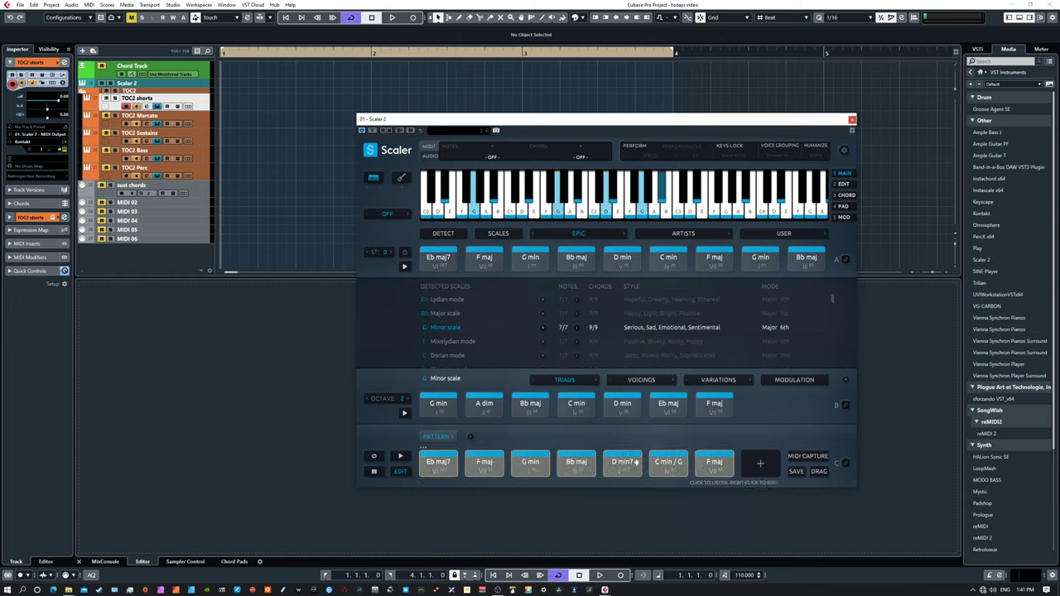
click(843, 152)
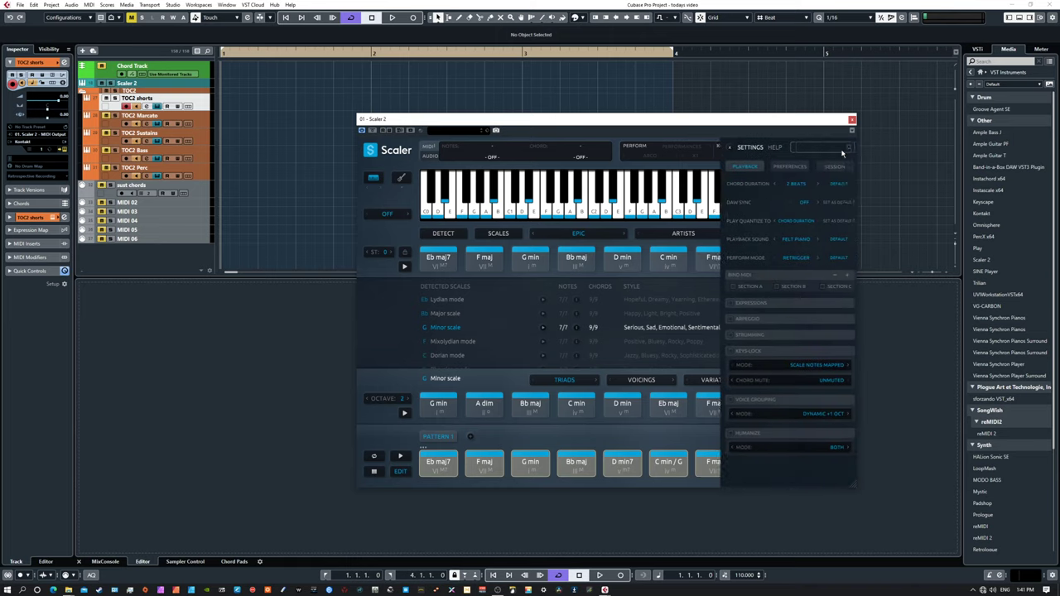
click(792, 184)
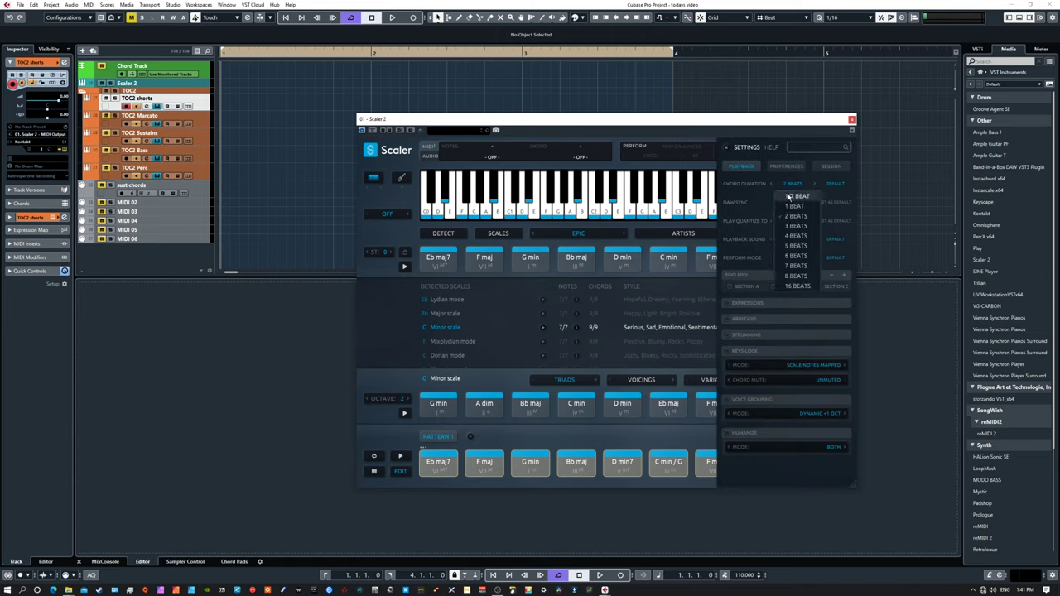
click(793, 237)
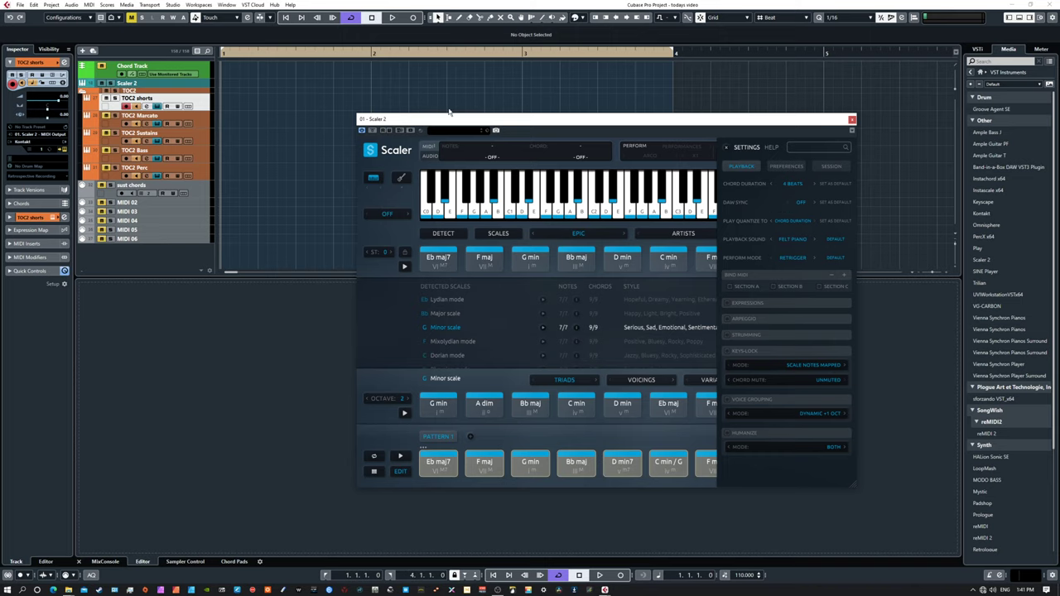
drag(422, 122, 536, 169)
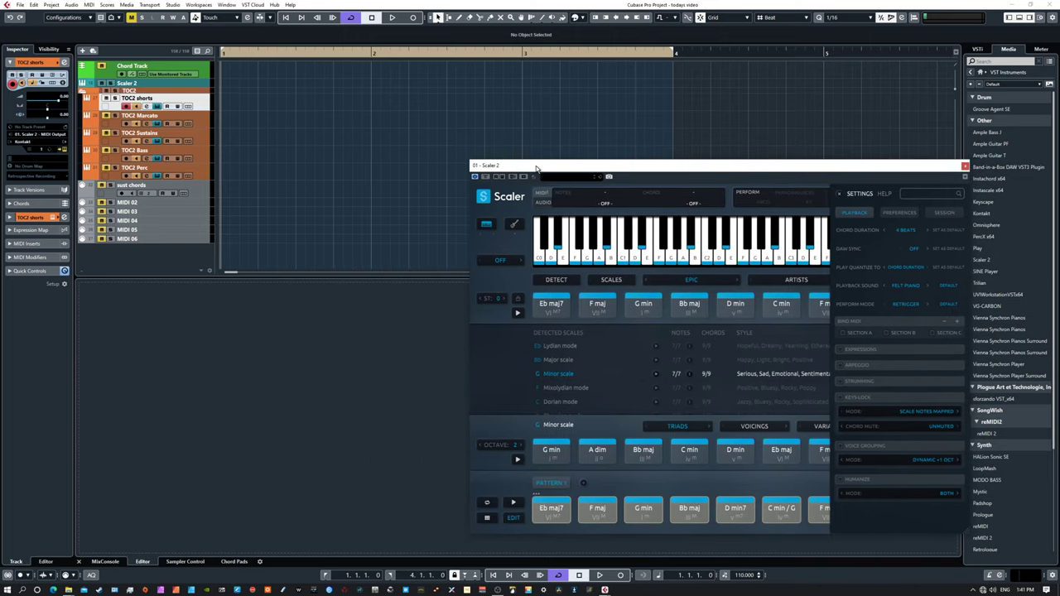
click(840, 195)
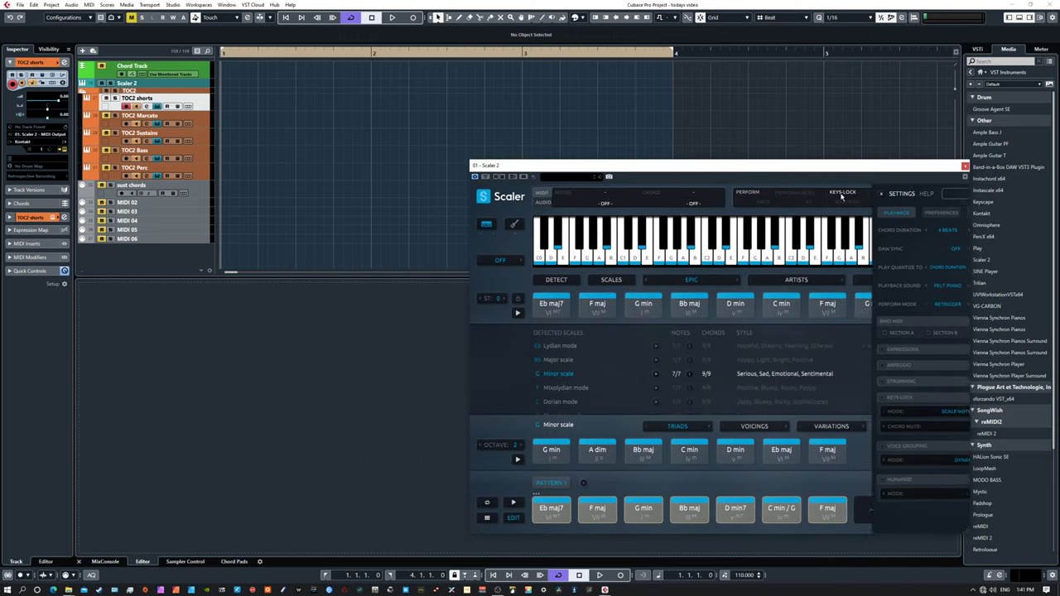
Step: Place the selected Pattern 1 chords at bar 1 of the TOC2 Sustains track and extend the cycle range to bar 5
click(783, 506)
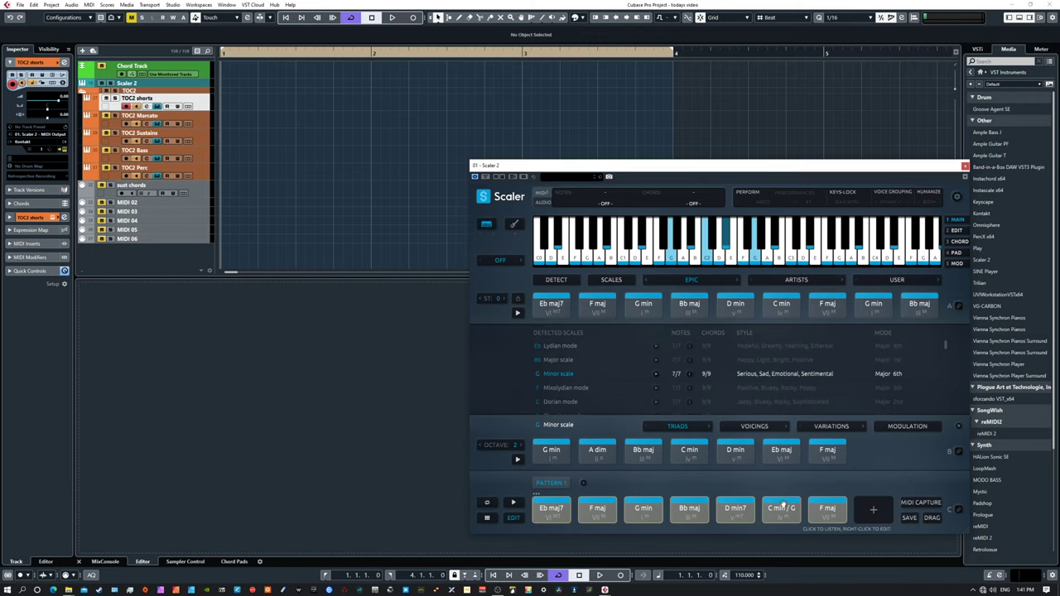
click(553, 508)
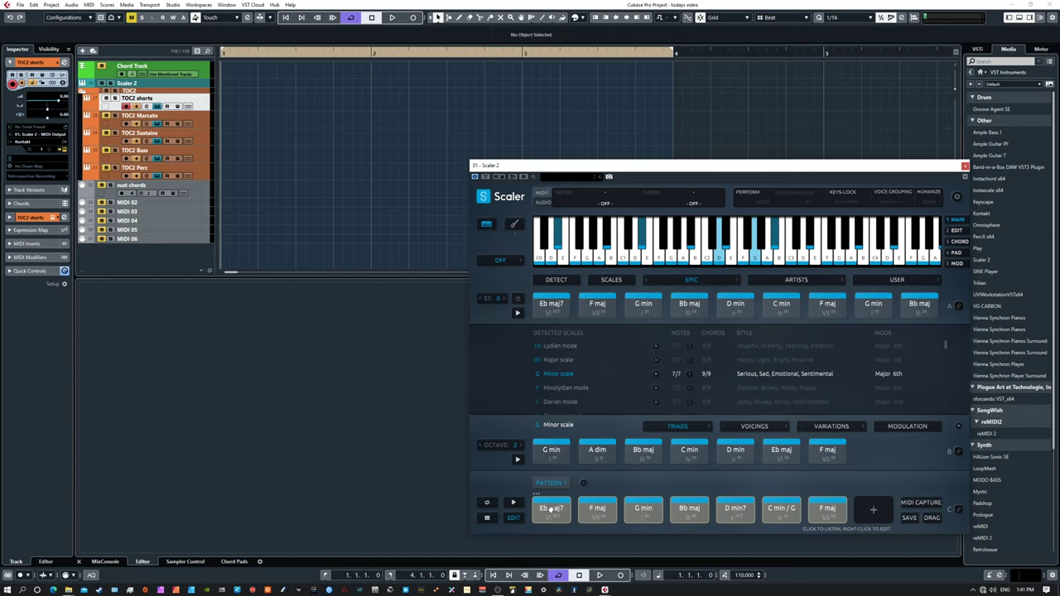
drag(245, 140, 227, 136)
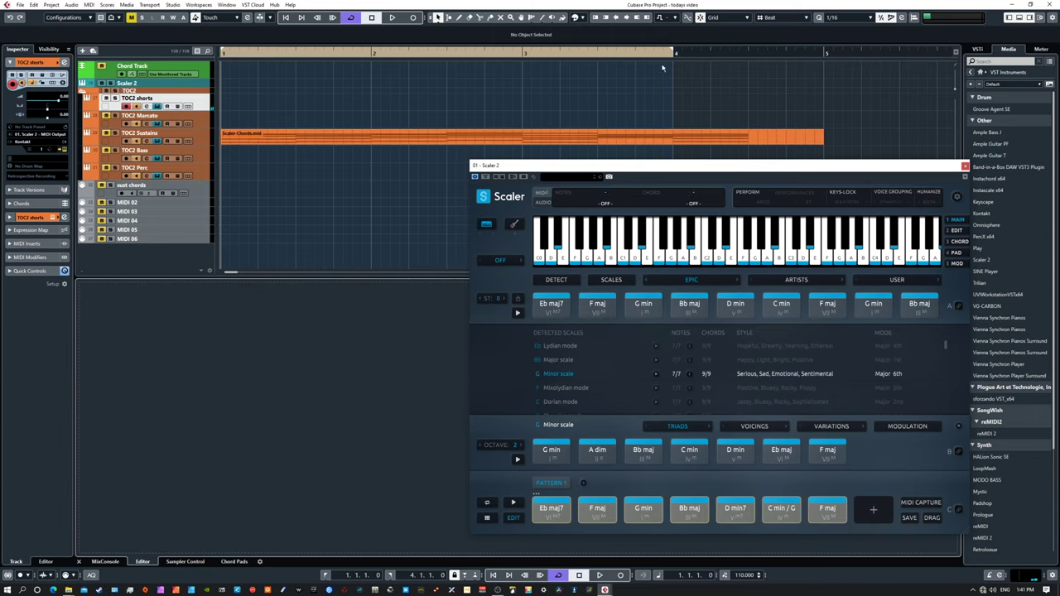
drag(673, 52, 814, 59)
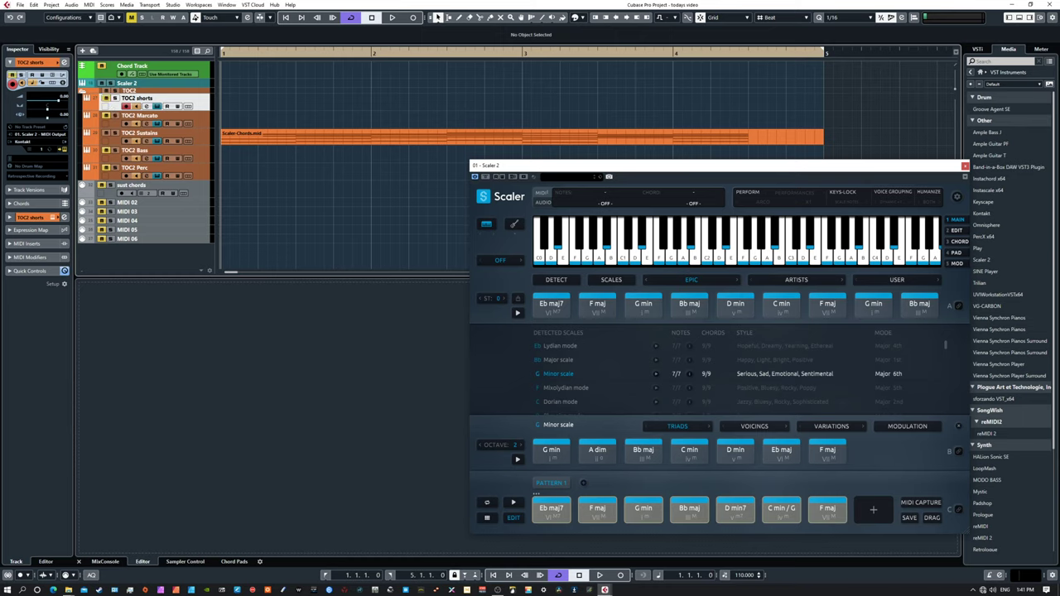
Step: Inspect the TOC2 Sustains track's instrument and play back the placed chord clip
click(188, 141)
drag(47, 176, 119, 176)
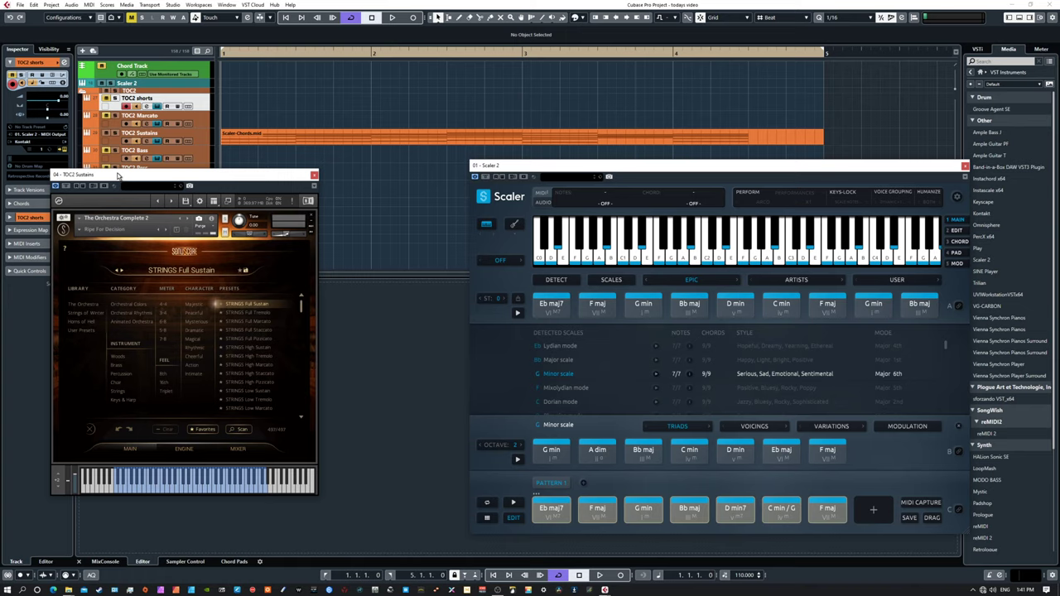
click(314, 174)
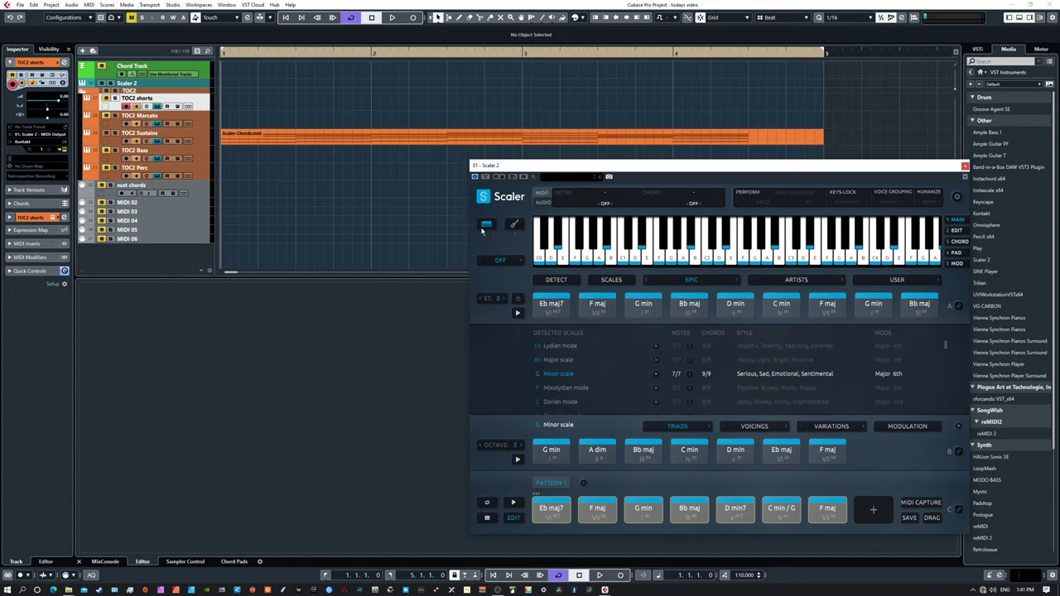
key(space)
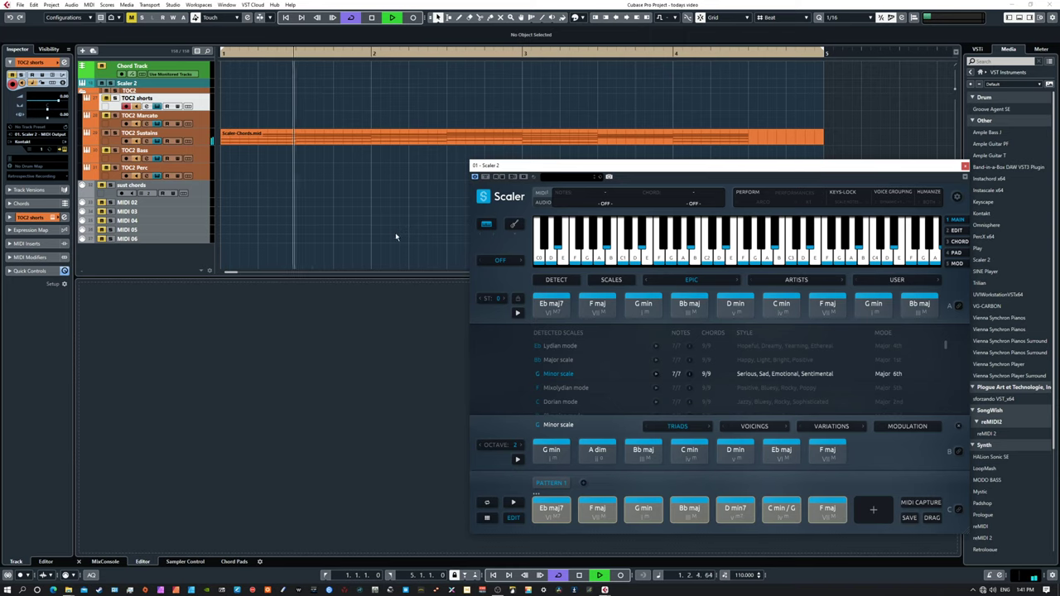
Step: Open the Scaler Chords clip for note editing, stop playback and put the Scaler 2 window away
click(356, 137)
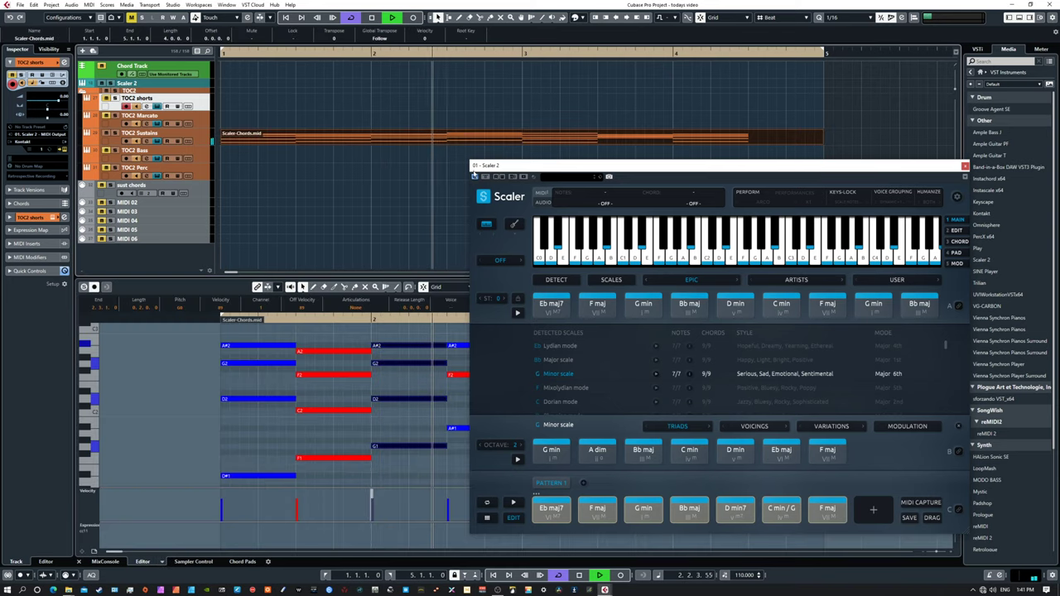
key(space)
click(964, 166)
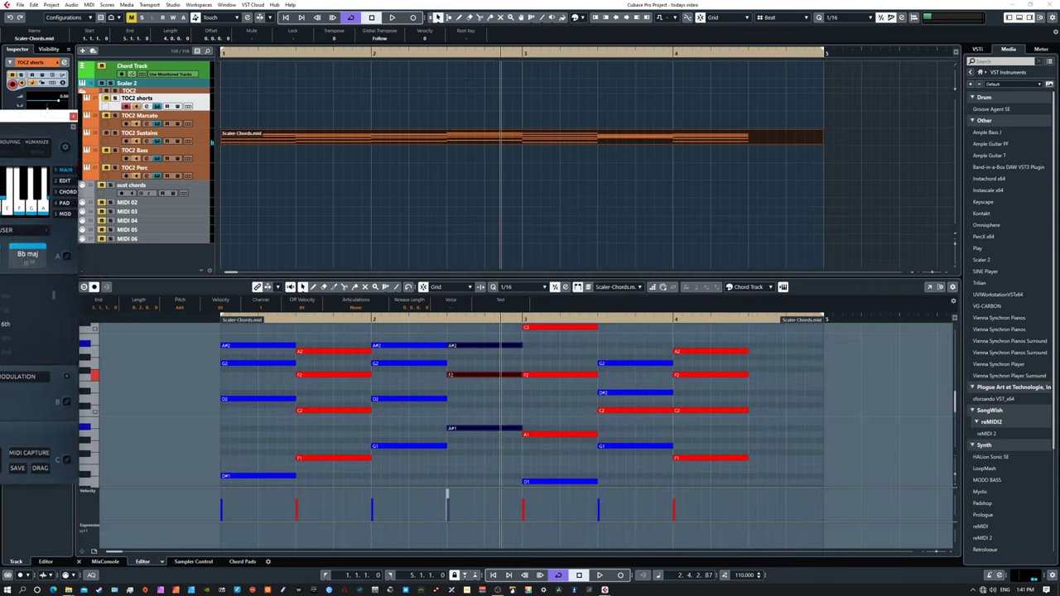
Step: Select all notes of the Scaler Chords clip and enlarge the note editor
click(291, 364)
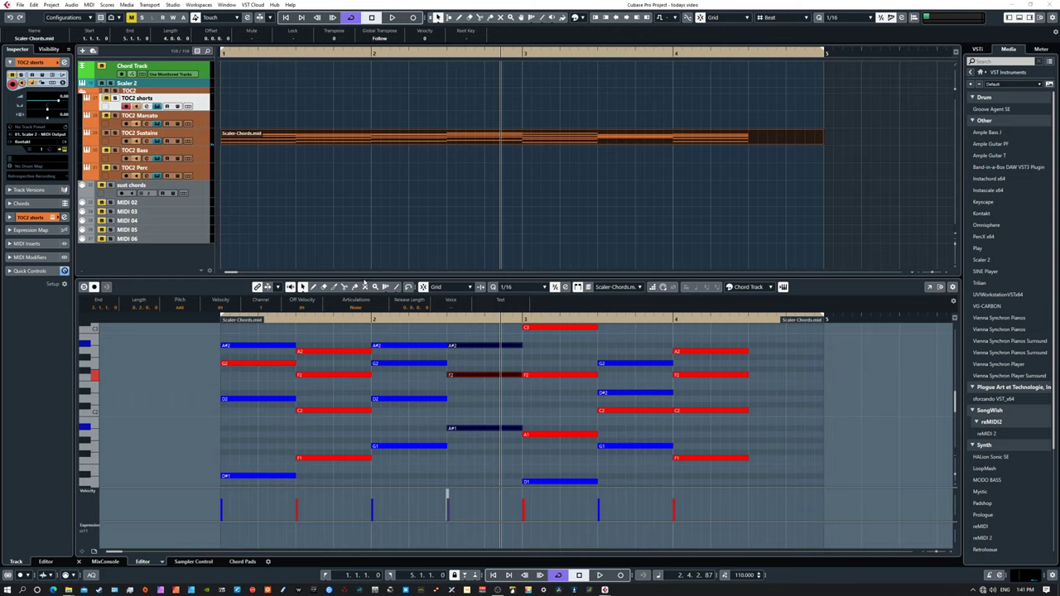
key(ctrl+a)
drag(364, 279, 344, 192)
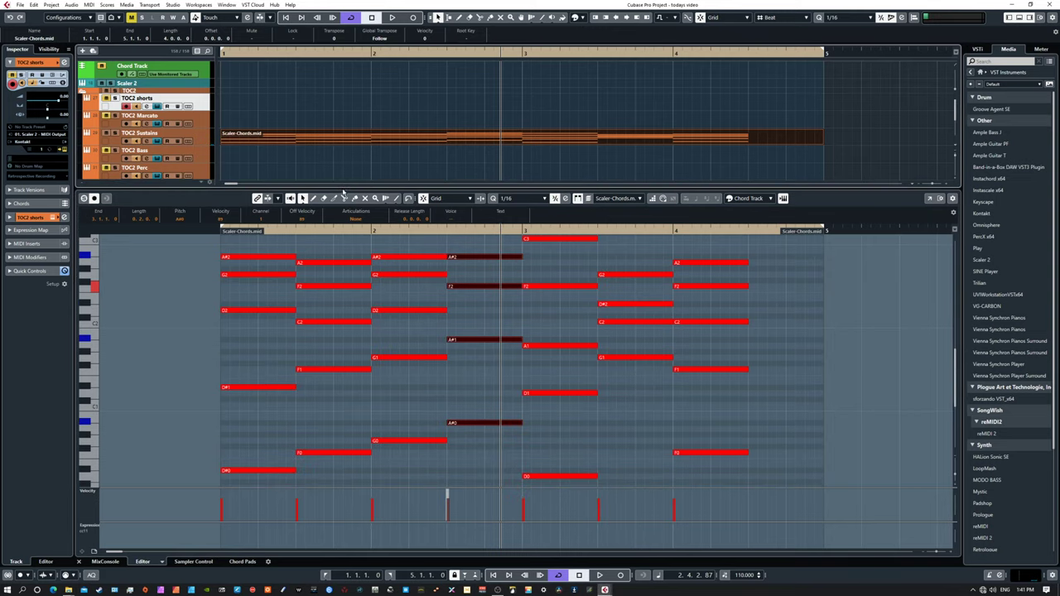
key(shift+Up)
Step: Examine the seven chords from their lowest to their highest notes and return the project cursor to the start
scroll(430, 369, up, 5)
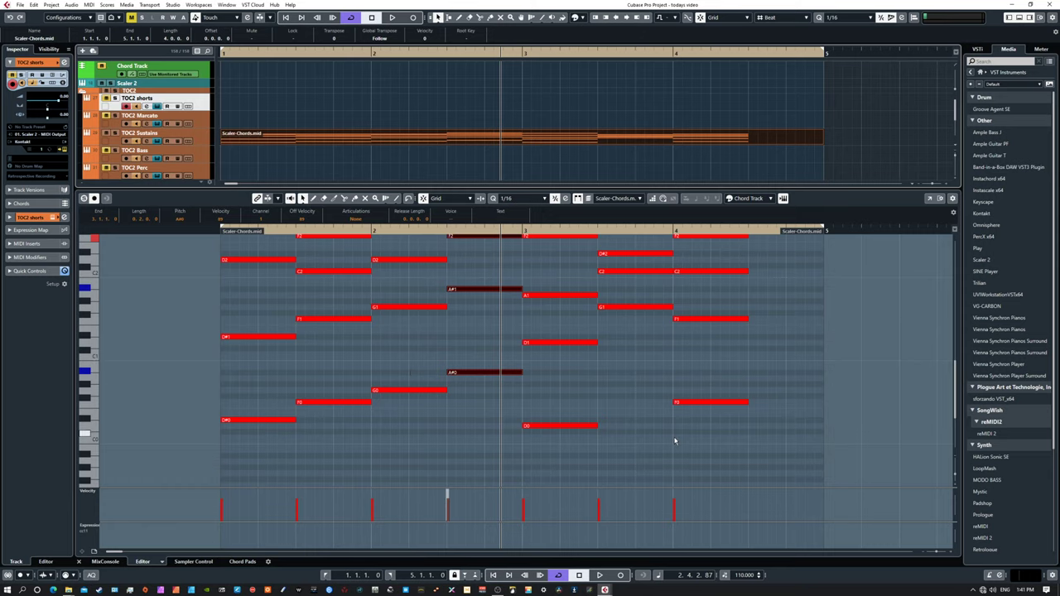
scroll(674, 435, up, 7)
scroll(674, 442, down, 7)
scroll(674, 439, up, 5)
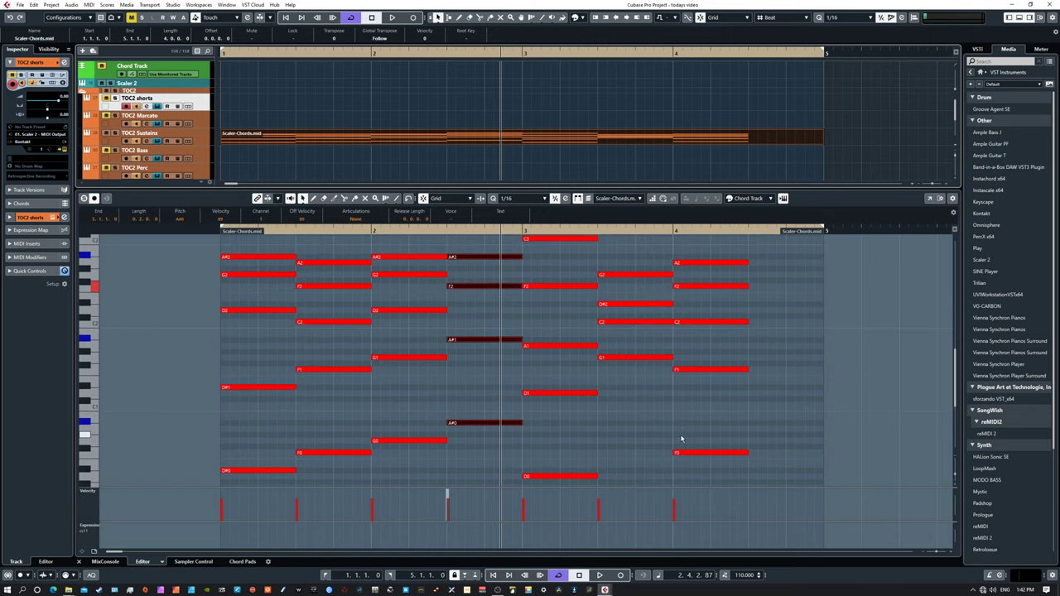
scroll(681, 439, down, 2)
scroll(705, 440, down, 7)
scroll(706, 442, up, 9)
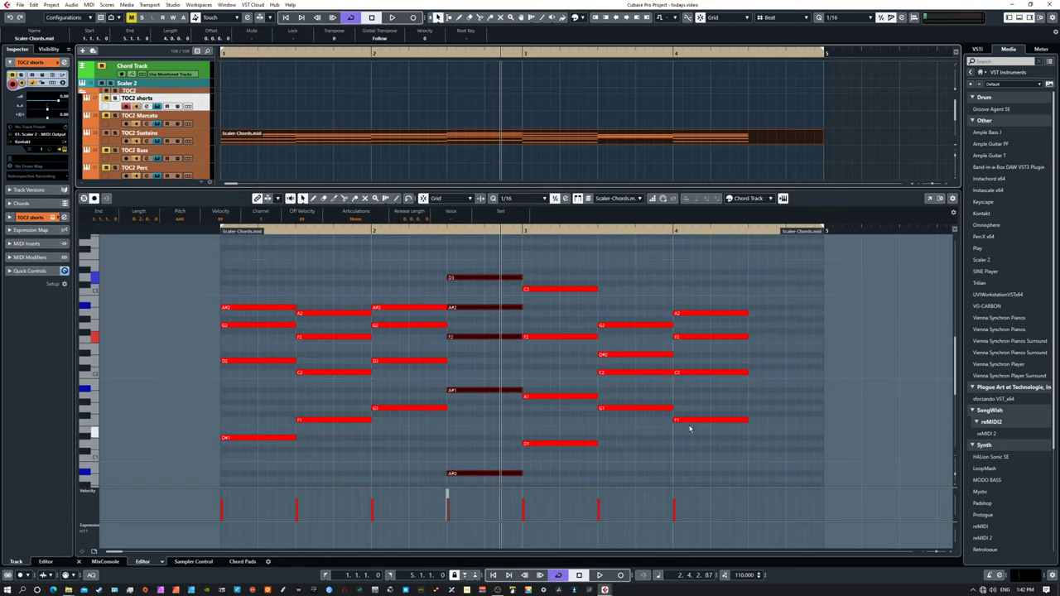
click(644, 408)
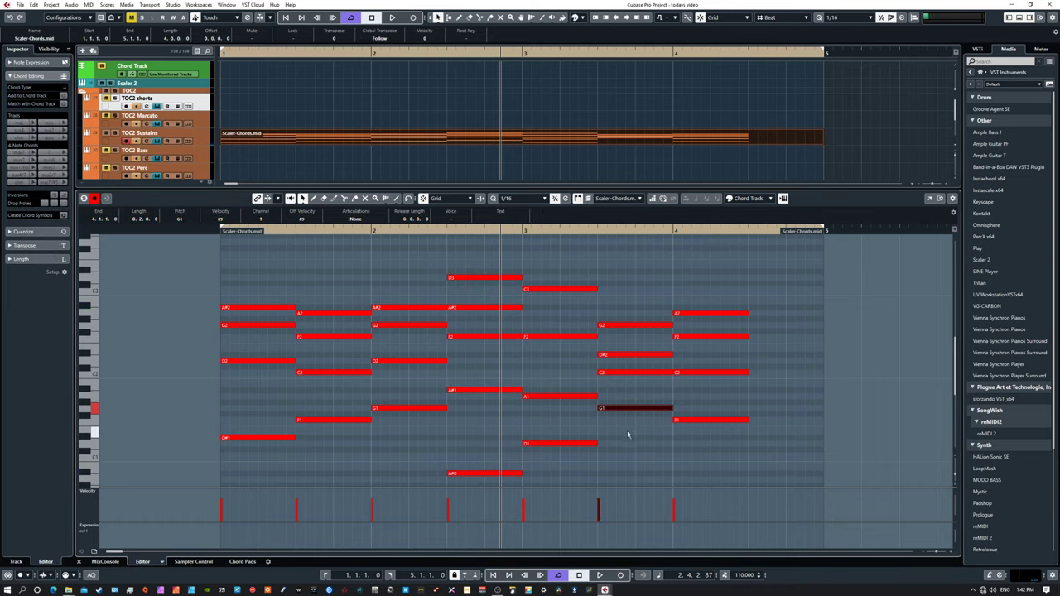
key(Home)
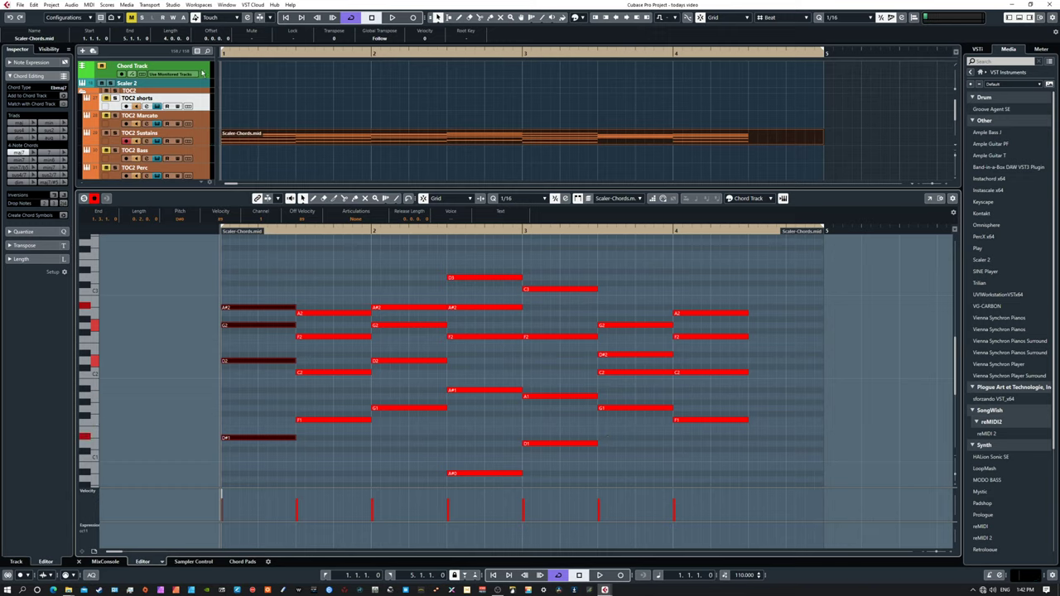
Step: Add a chord event at bar 1 of the Chord Track and define it as G min
click(229, 73)
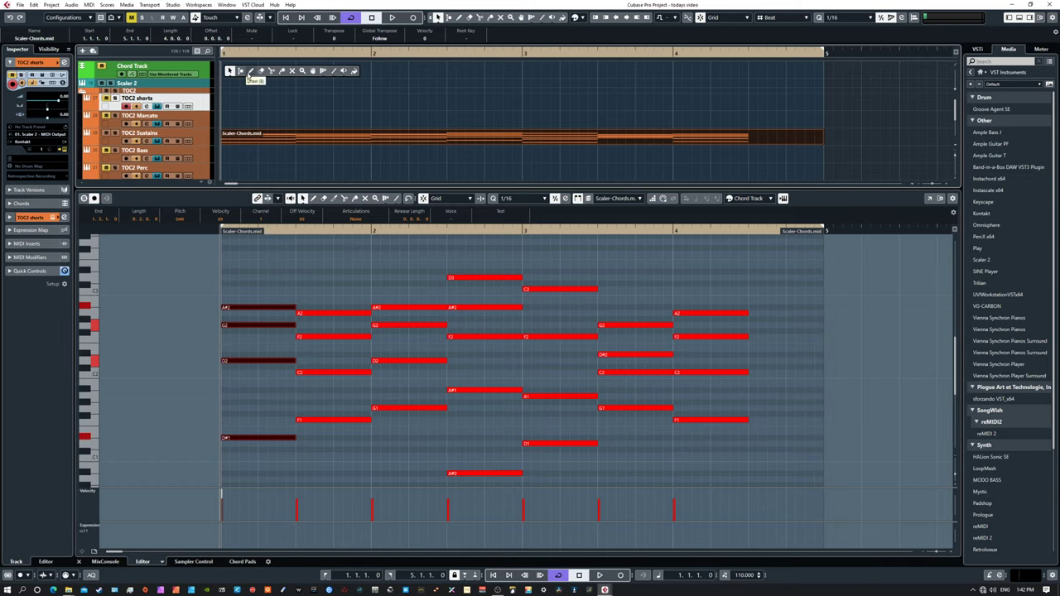
key(ctrl+a)
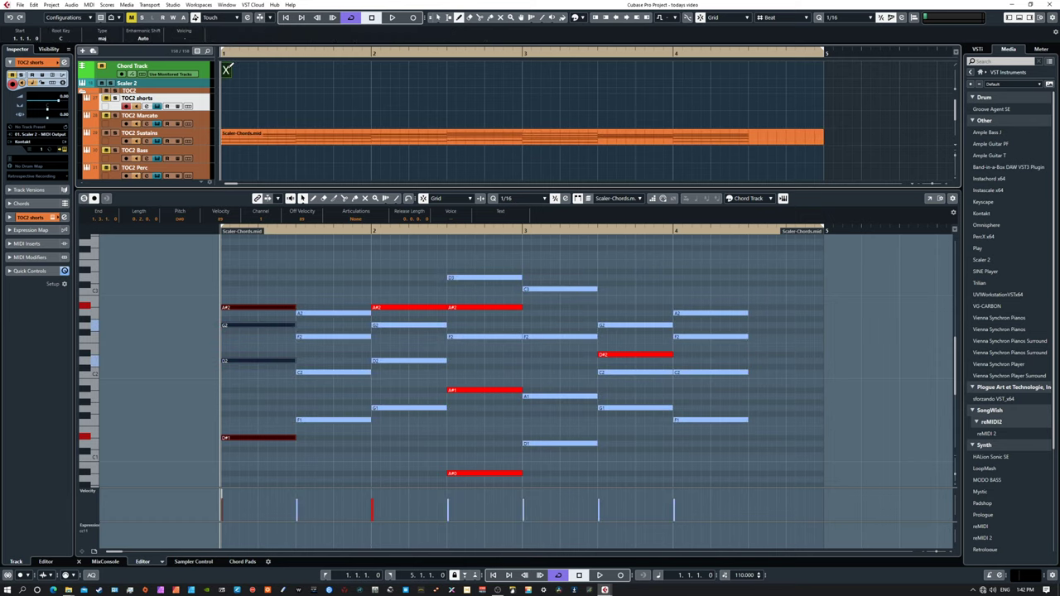
key(1)
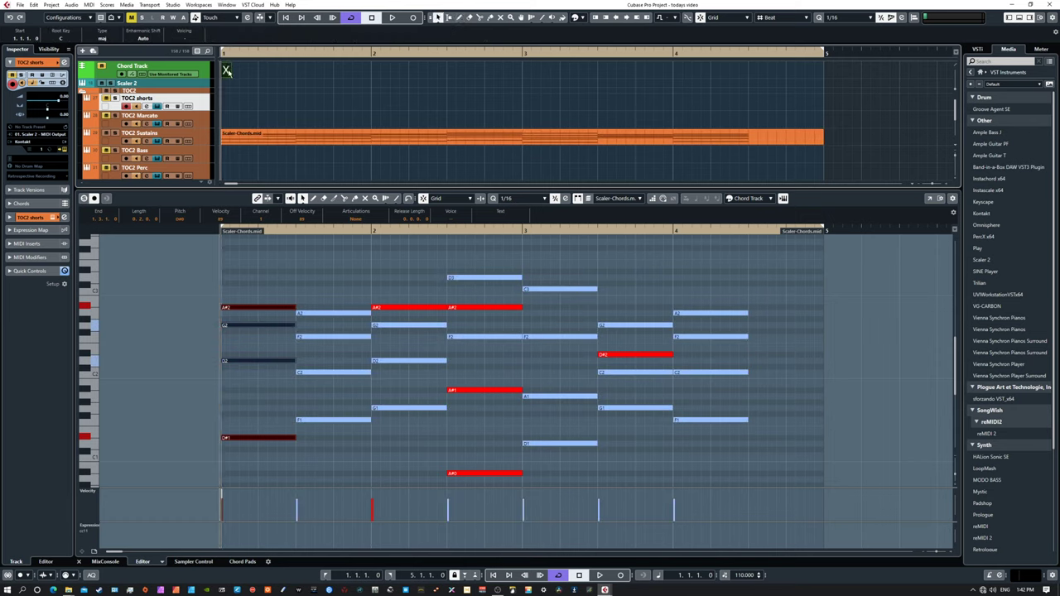
double_click(226, 72)
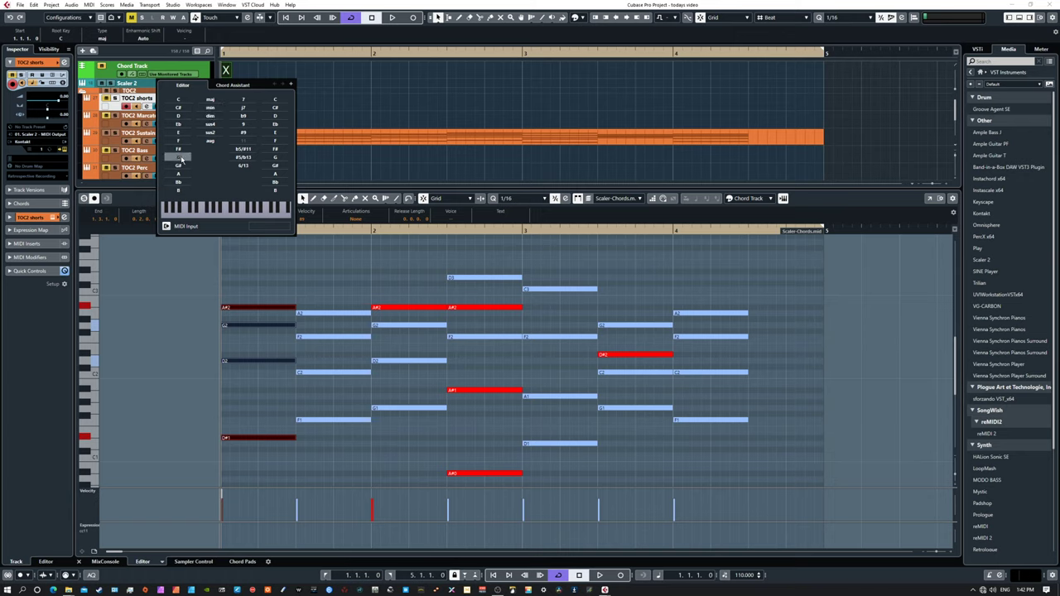
click(181, 157)
click(214, 107)
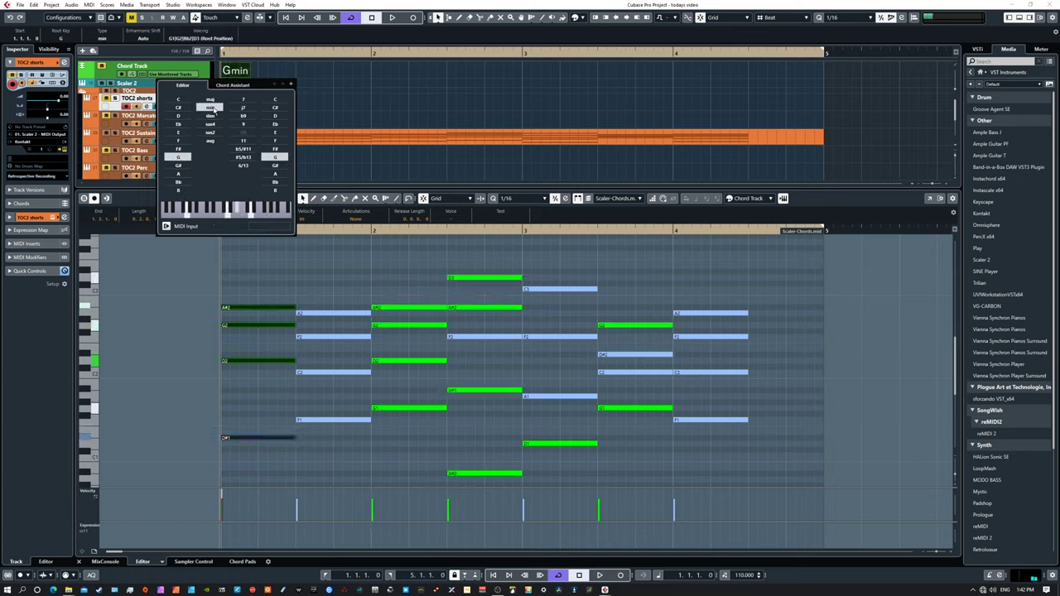
click(360, 402)
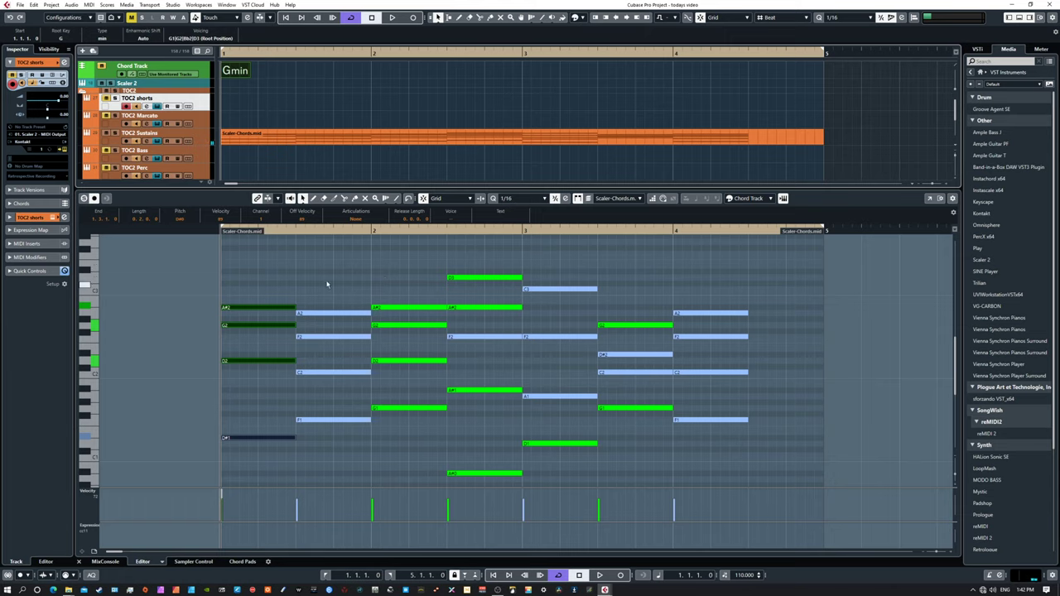
Step: Check the note colour scheme options and review the chord clip's notes coloured by Chord Track against the track list
click(747, 198)
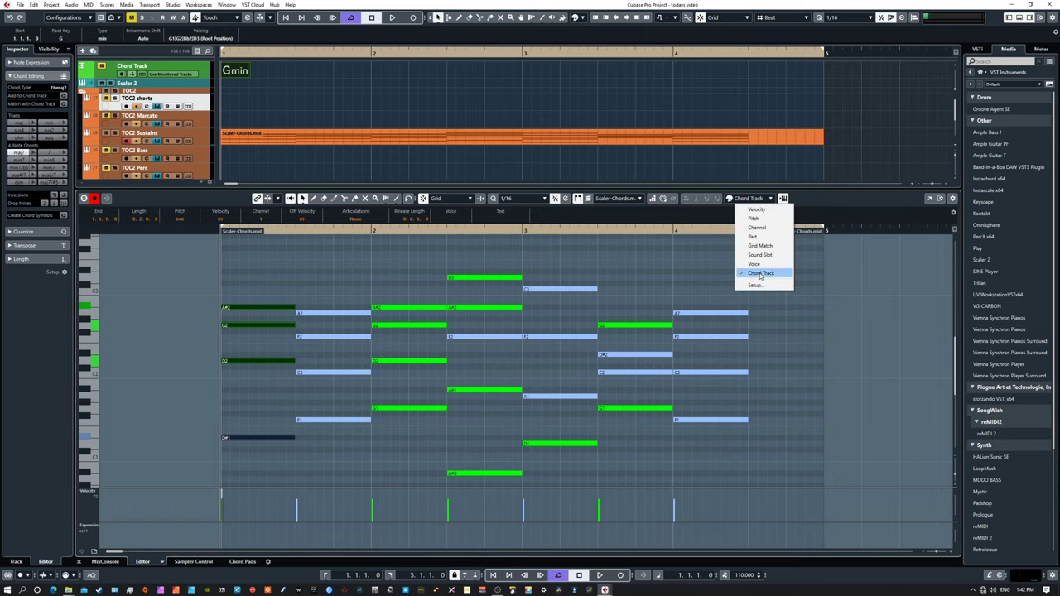
click(816, 286)
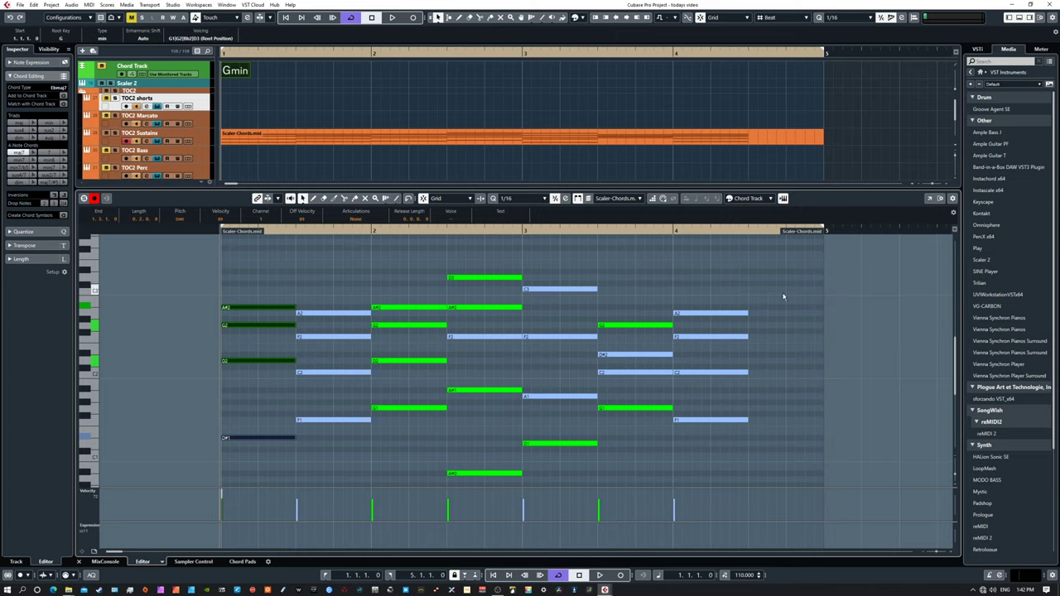
scroll(462, 403, down, 5)
scroll(462, 403, up, 5)
drag(292, 187, 280, 257)
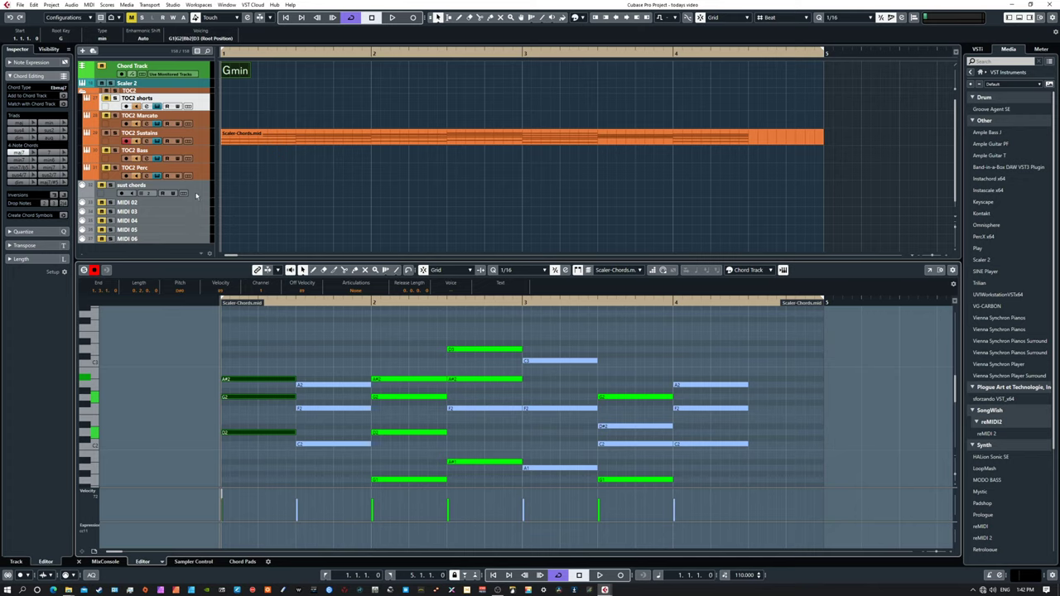
drag(274, 260, 277, 189)
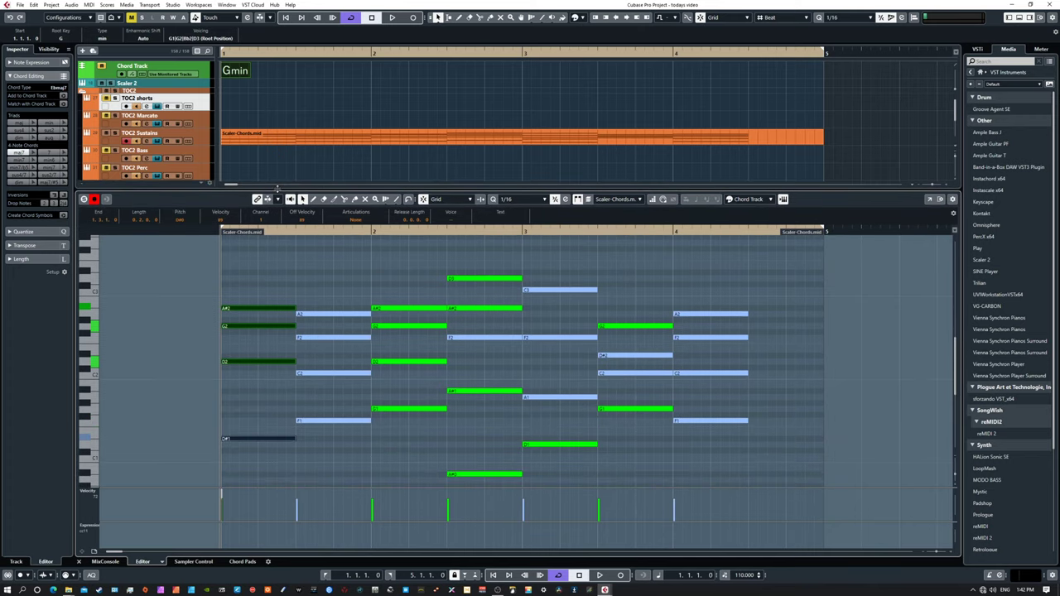
Step: Inspect the lowest bass notes under the chords and check which chords have an octave doubling
scroll(634, 466, down, 5)
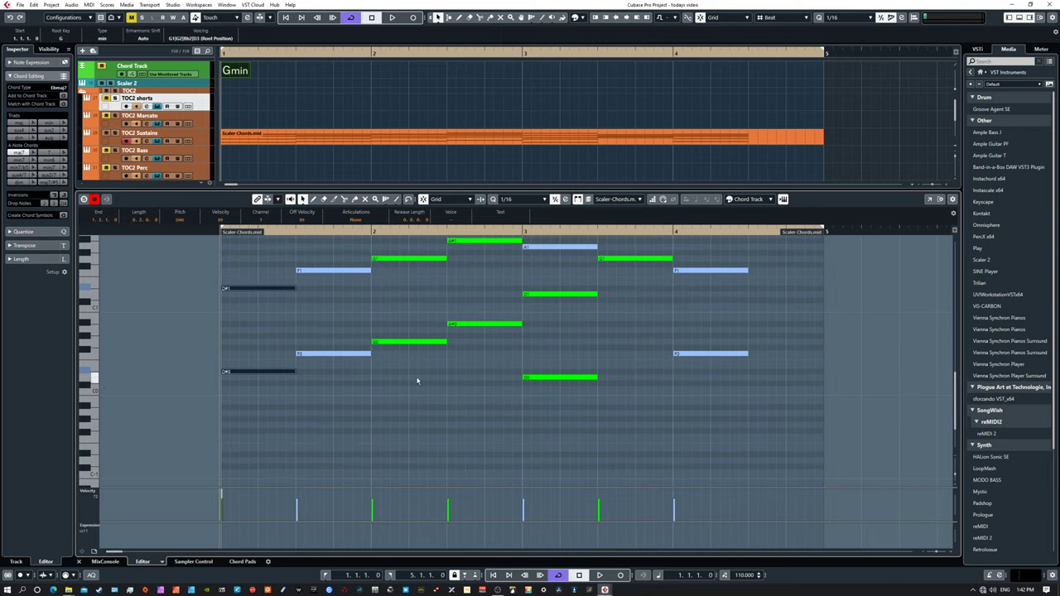
drag(193, 338, 522, 403)
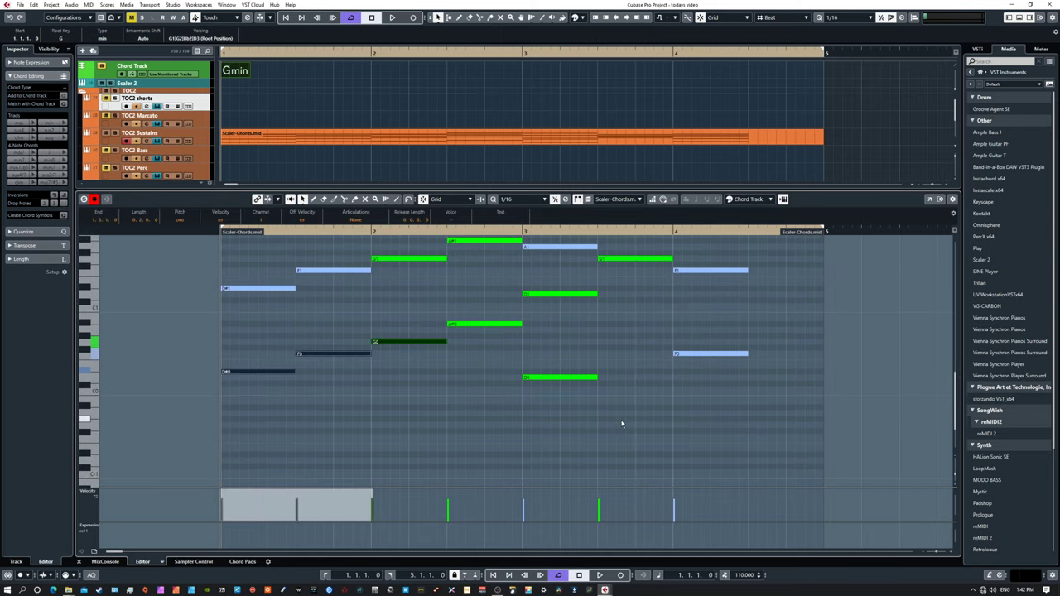
scroll(616, 423, up, 2)
drag(429, 363, 497, 426)
click(546, 427)
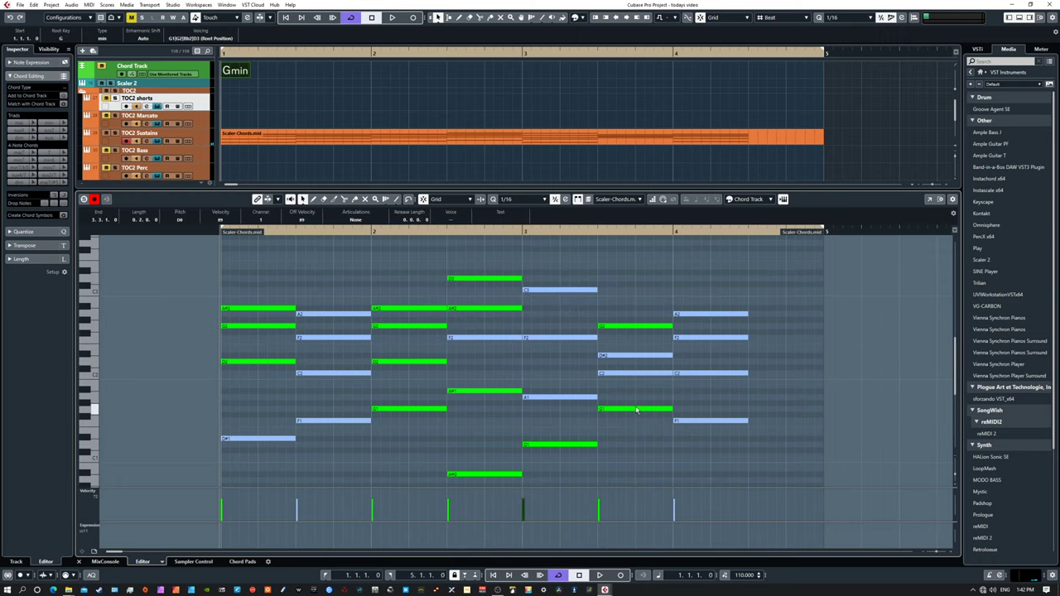
Step: Copy the sixth chord's G1 note down to A#0 as its low bass note
click(635, 409)
click(631, 410)
drag(631, 410, 637, 469)
scroll(718, 448, down, 3)
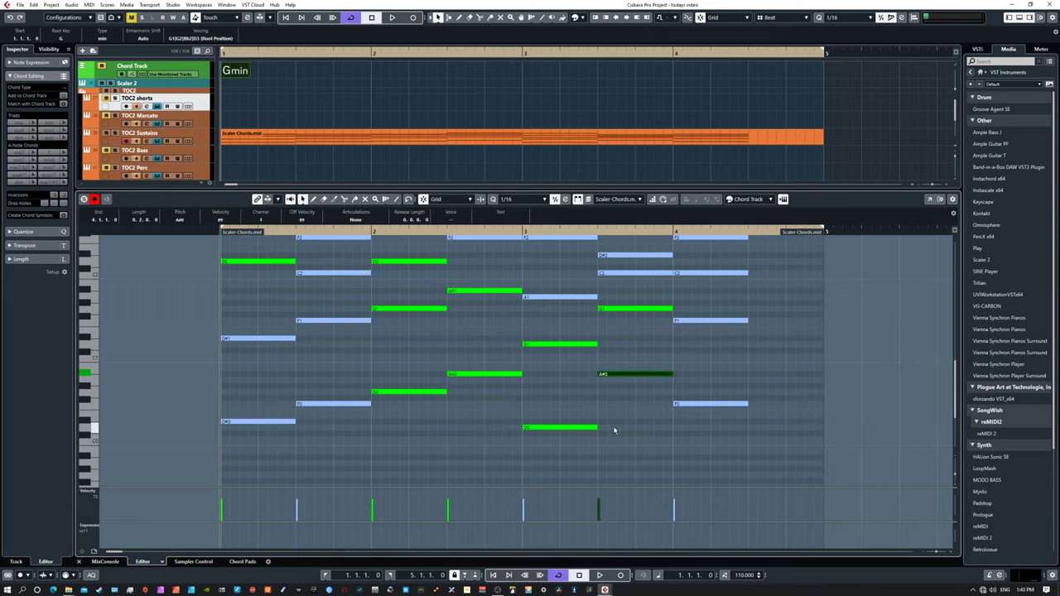
scroll(610, 428, up, 3)
Step: Play the sustains clip through to its last chord and return the project cursor to the start
click(325, 141)
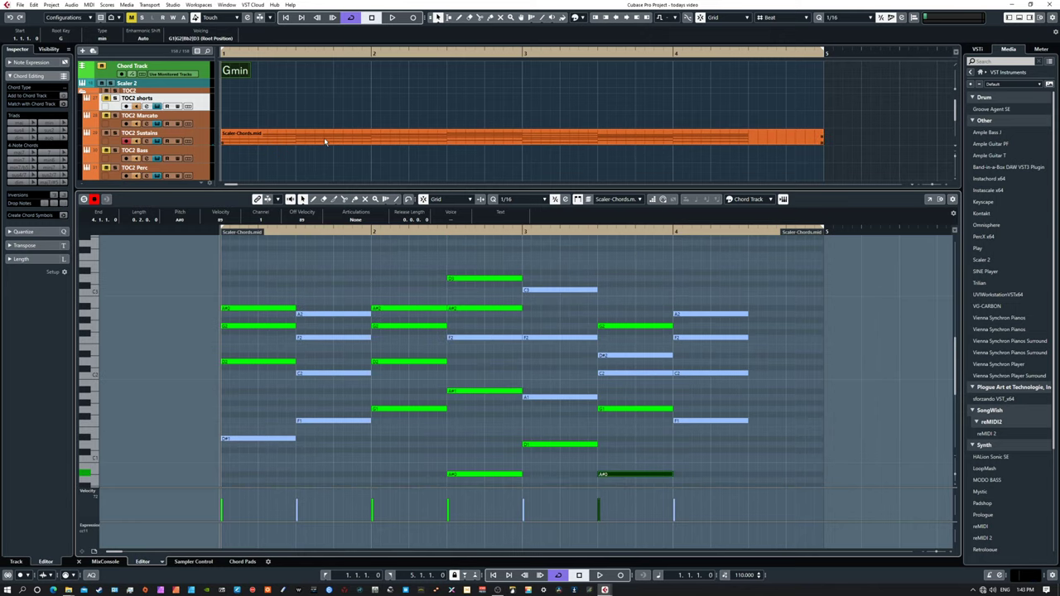
key(space)
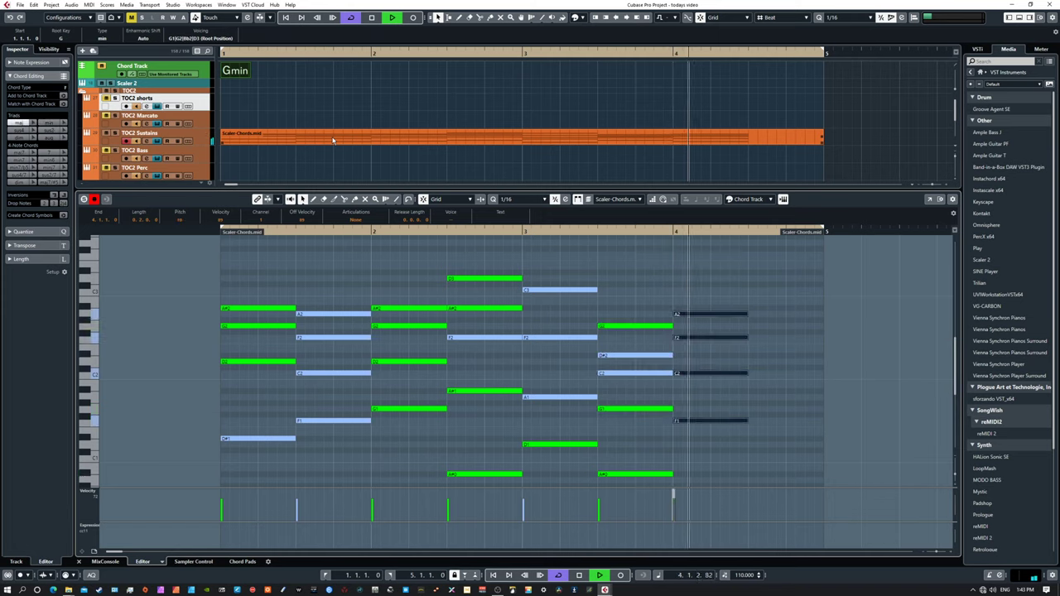
key(space)
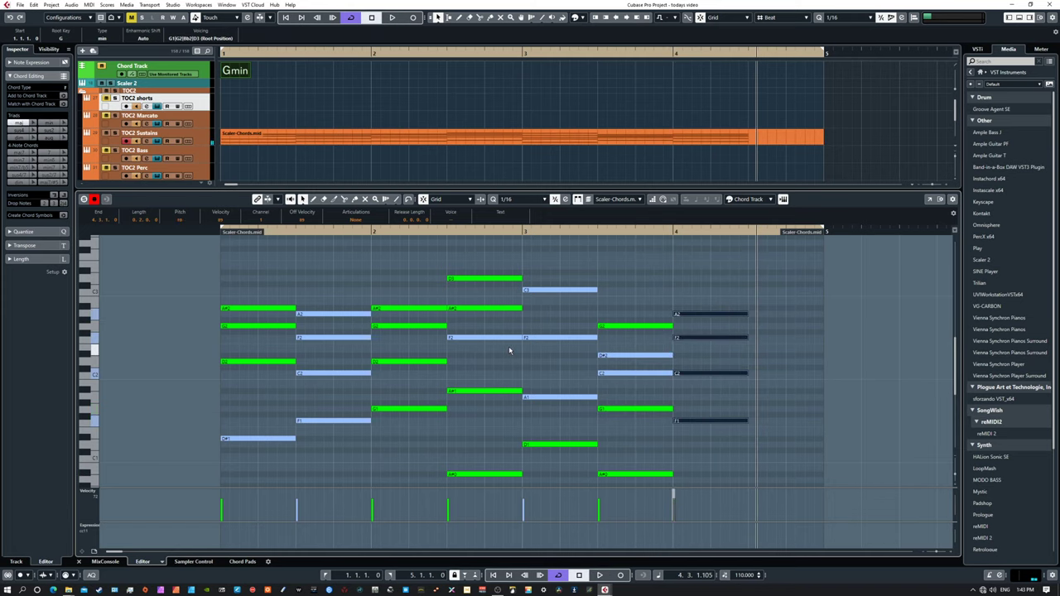
key(Home)
Step: Select the lowest bass note under each of the seven chords to review the bass line
scroll(466, 379, down, 2)
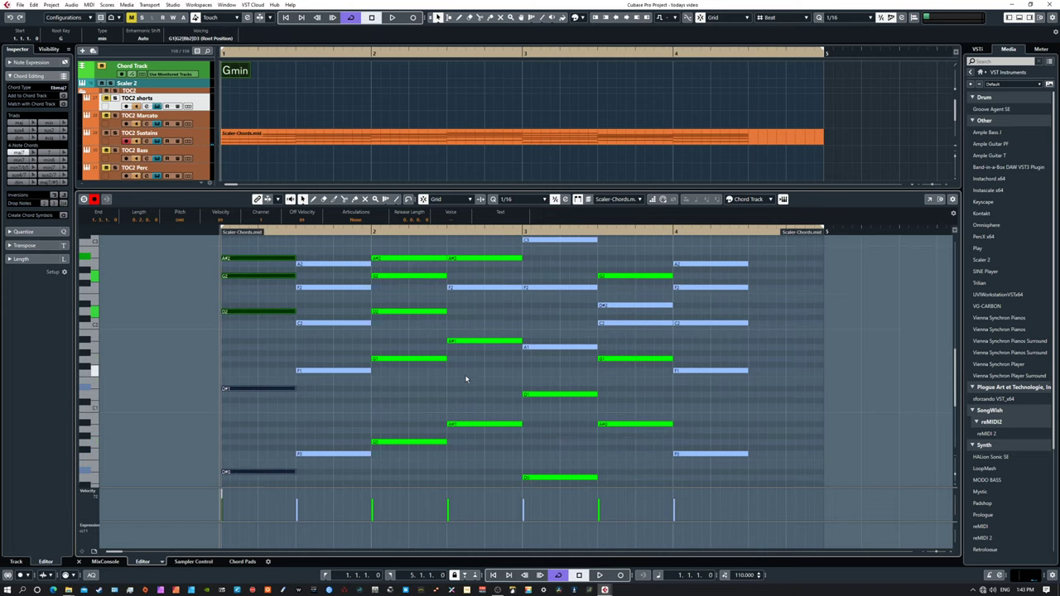
scroll(465, 379, down, 4)
drag(182, 308, 556, 408)
drag(582, 313, 734, 369)
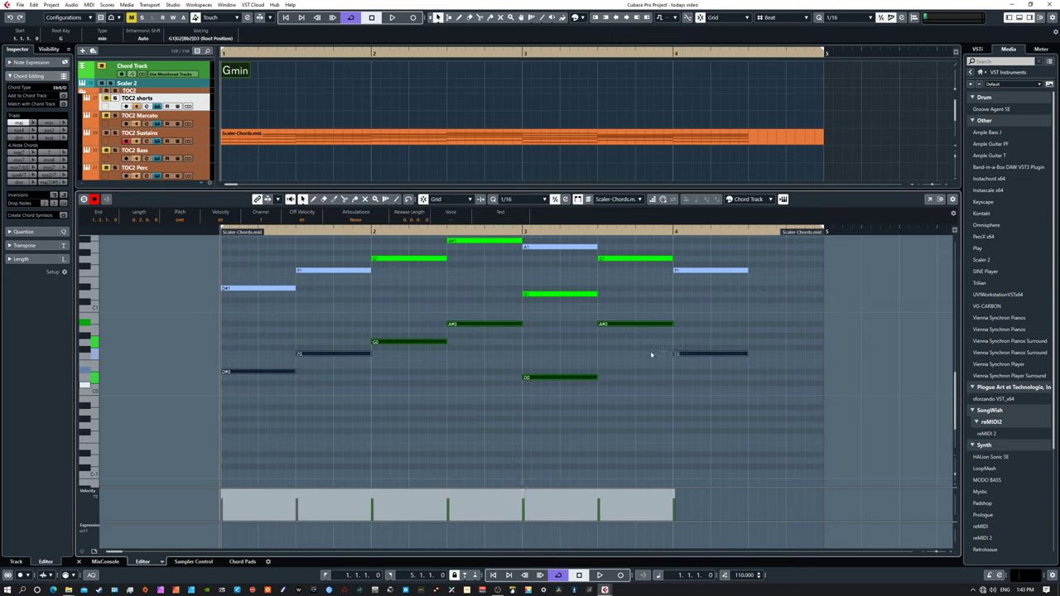
Step: Copy the Scaler Chords clip from the TOC2 Sustains track to the TOC2 Bass track at bar 1
click(273, 143)
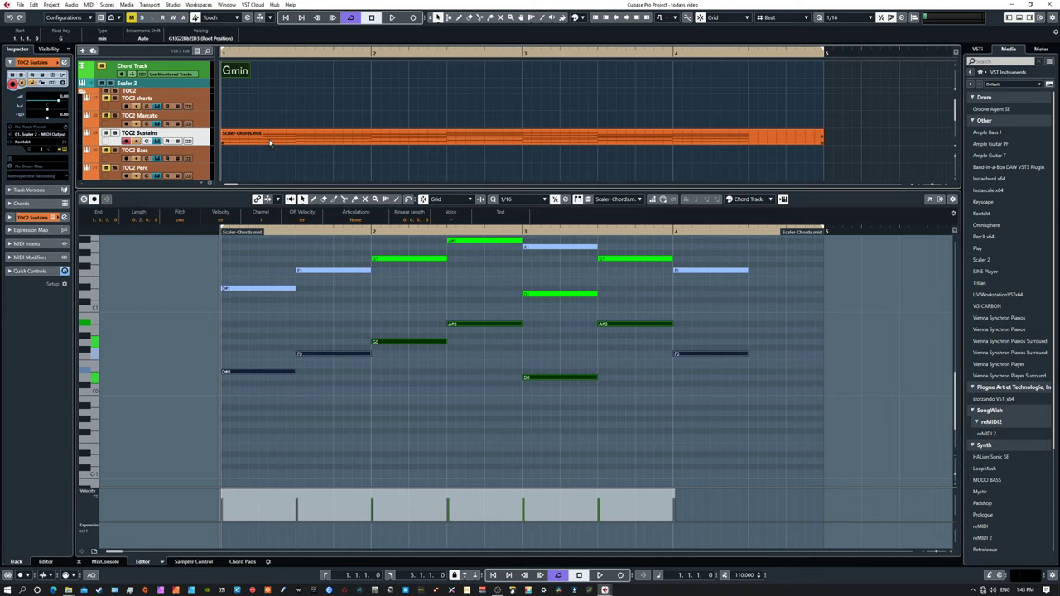
click(269, 141)
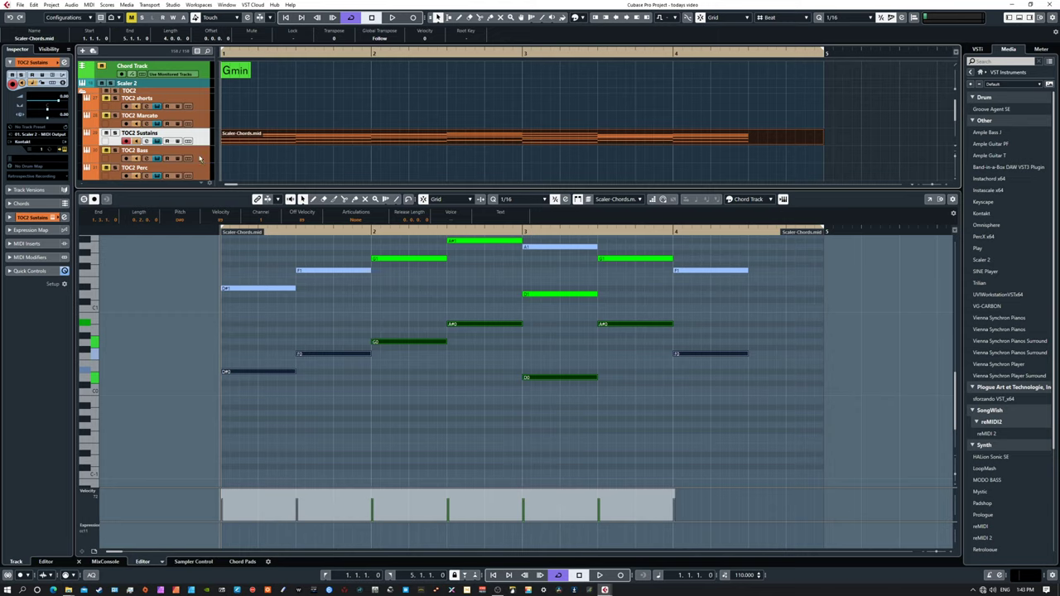
click(201, 157)
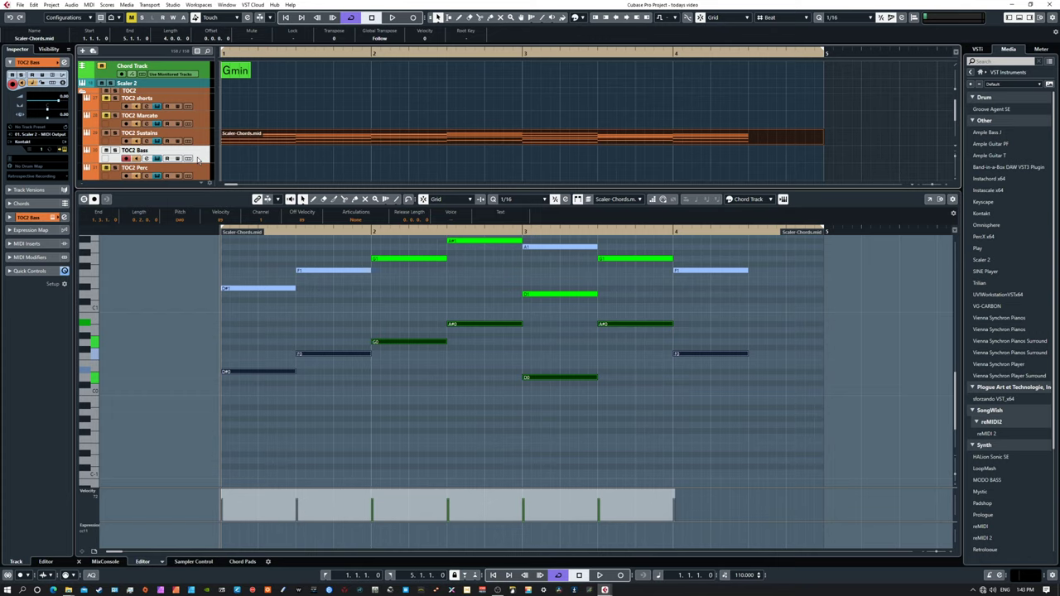
key(ctrl+v)
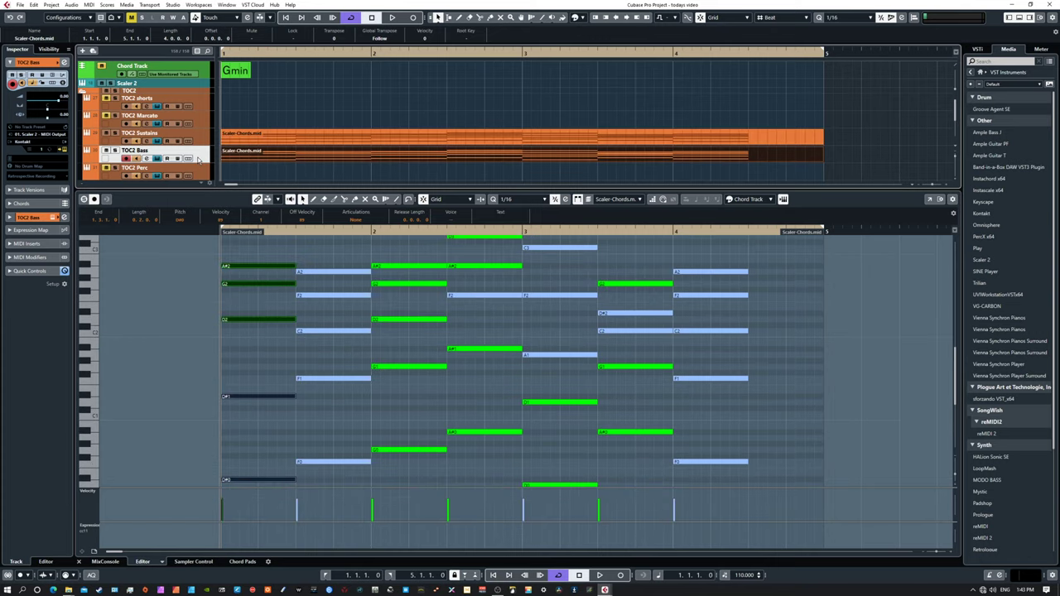
Step: Delete all notes from C2 up to C3 in the TOC2 Bass clip
scroll(474, 447, down, 2)
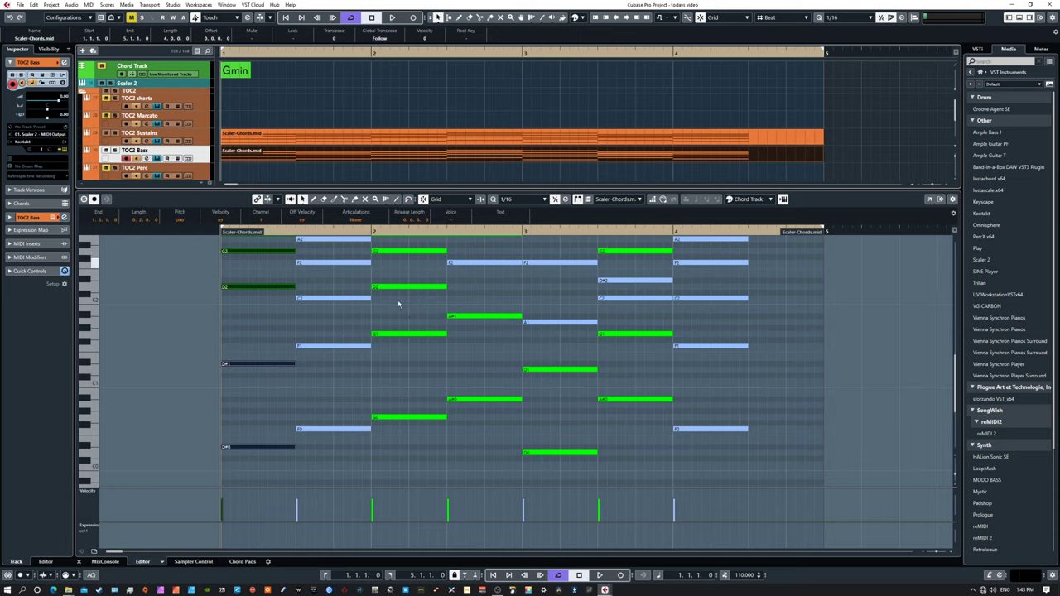
scroll(456, 390, up, 3)
drag(208, 260, 796, 399)
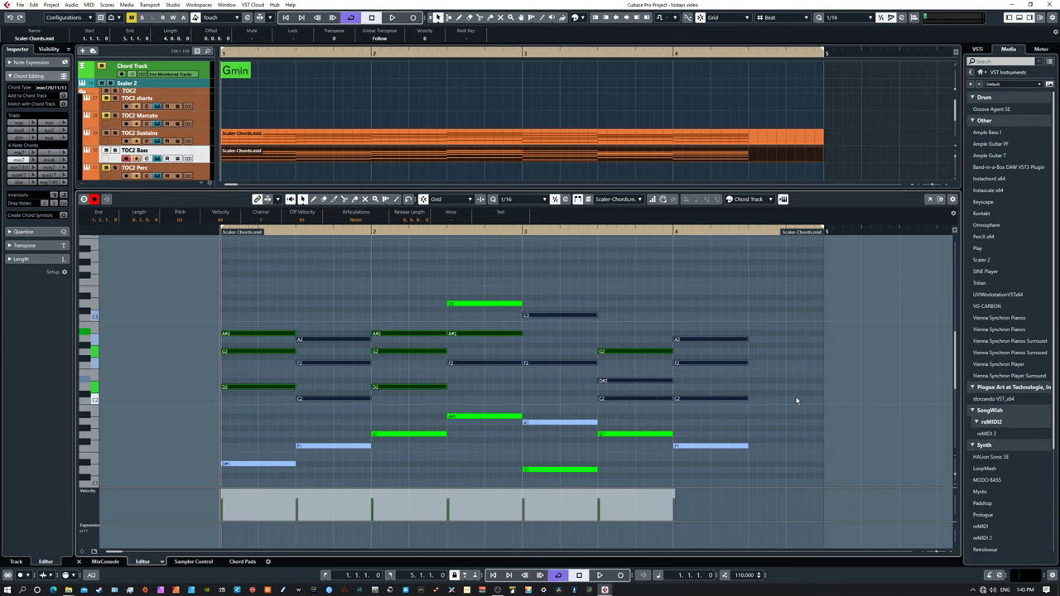
key(Delete)
scroll(731, 410, down, 9)
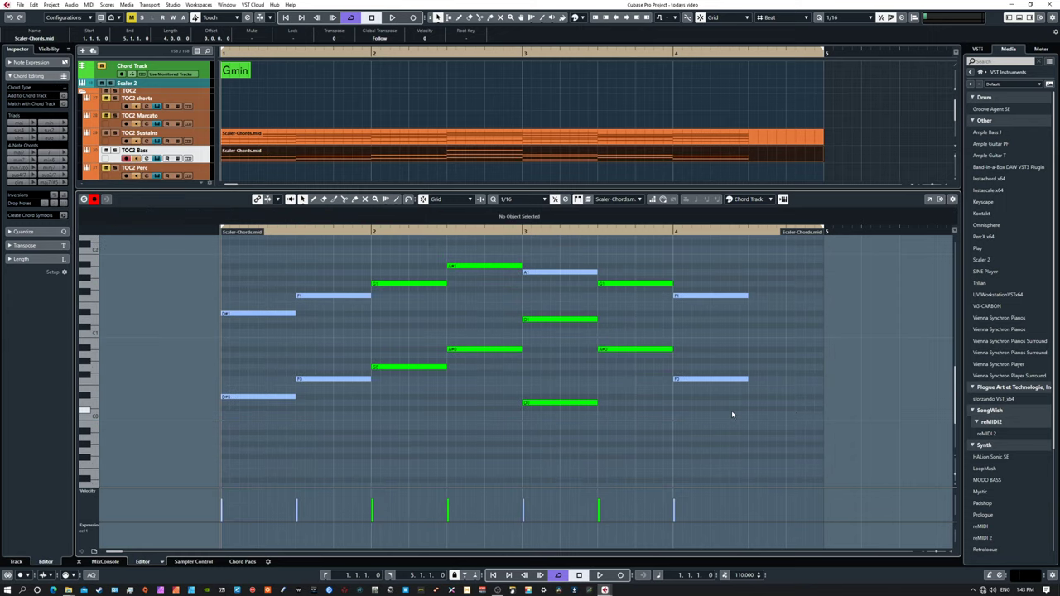
Step: Delete the fourth chord's D3 and the upper octave bass notes of every chord except the fifth's D1
scroll(731, 410, up, 6)
click(480, 254)
key(Delete)
drag(170, 333, 731, 409)
key(Delete)
click(248, 412)
key(Delete)
Step: Delete the D1 note at bar 3 so the bass clip keeps one low note per chord
click(331, 479)
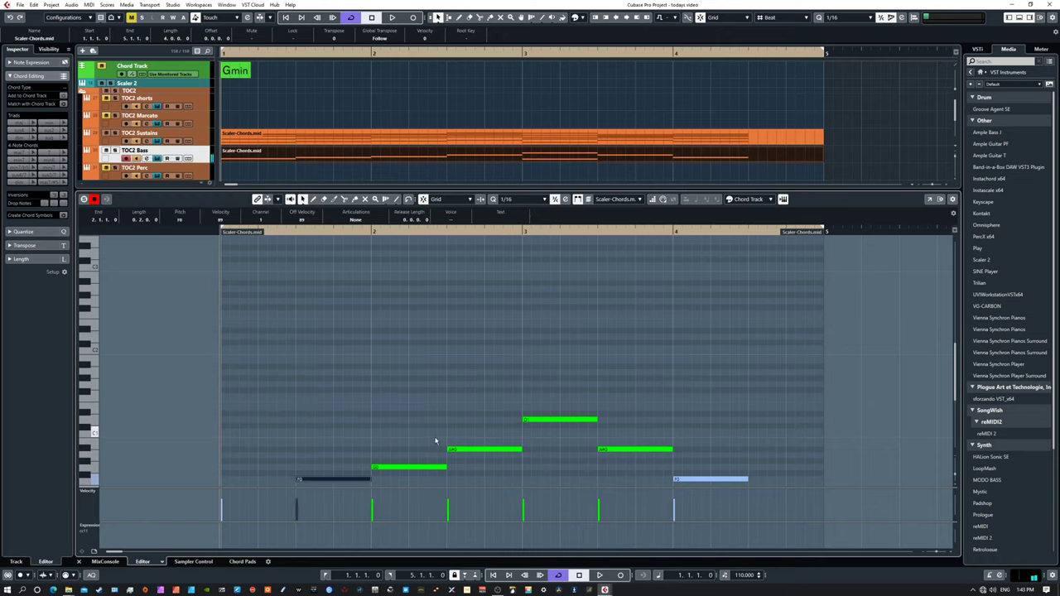
scroll(435, 440, down, 9)
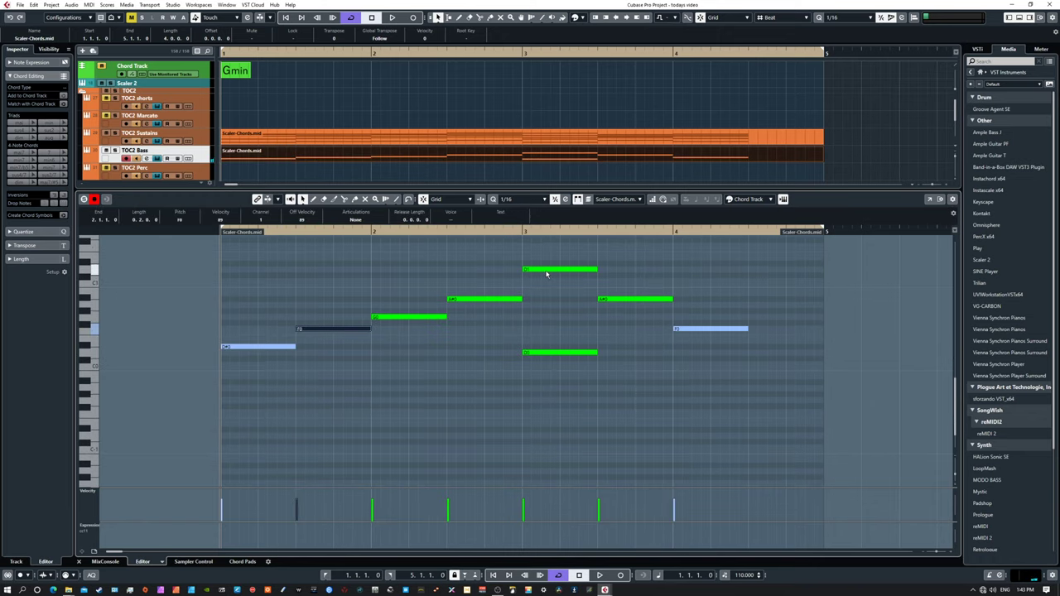
click(546, 270)
key(Delete)
scroll(596, 416, up, 3)
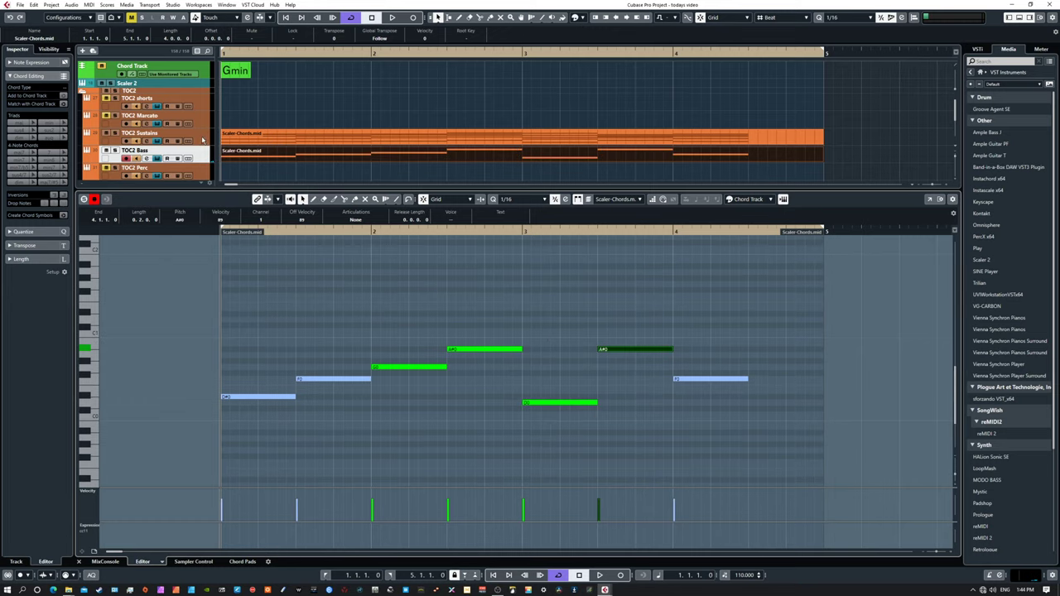
Step: Check the muted Contrabassoon and Trombone slots in the TOC2 Bass instrument, close it, and play the progression with the bass
click(200, 157)
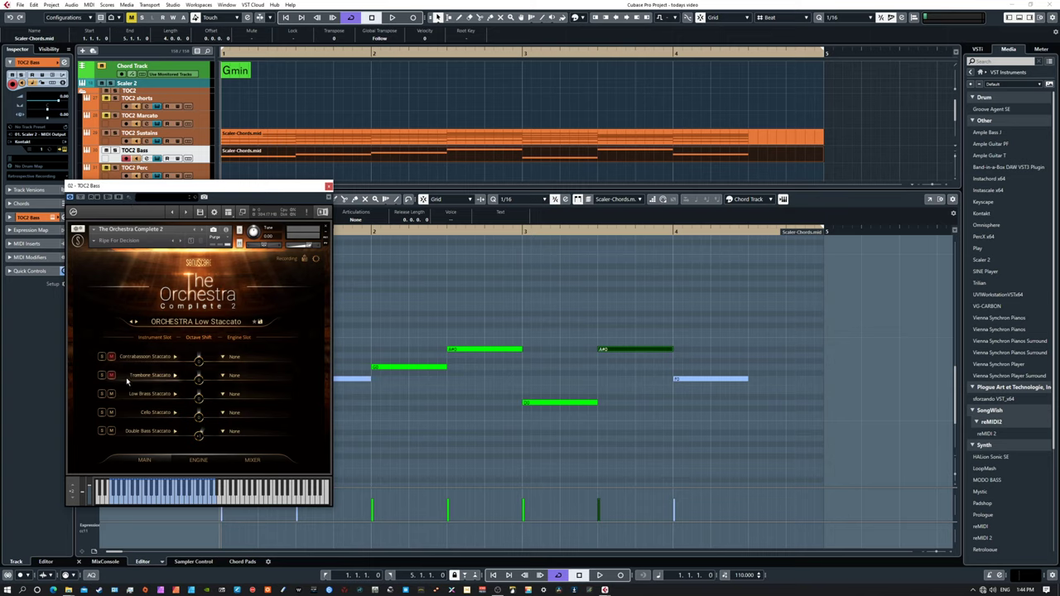
click(111, 356)
drag(213, 192, 156, 183)
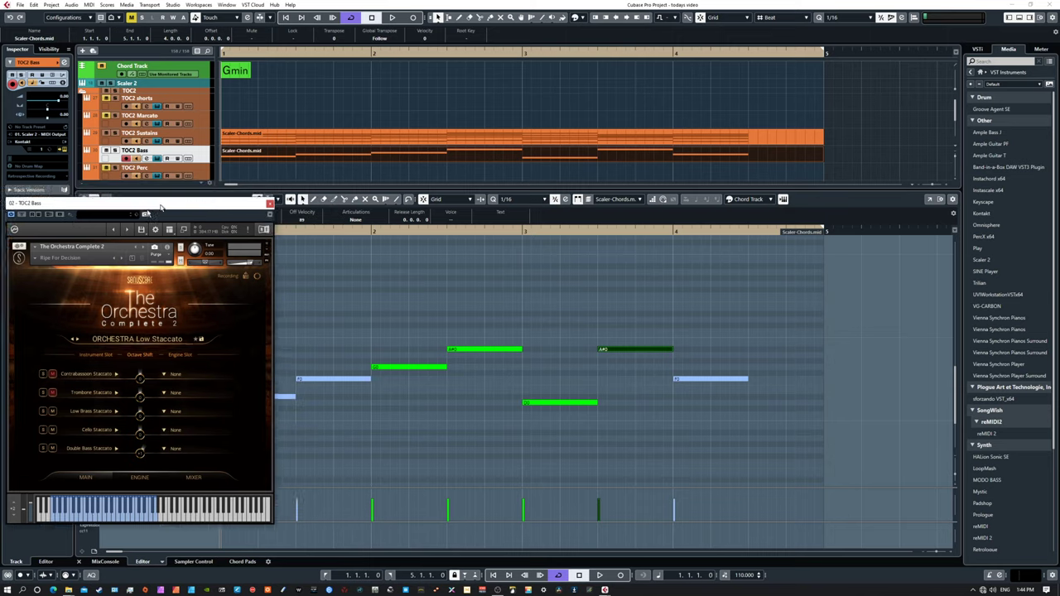
click(270, 177)
key(space)
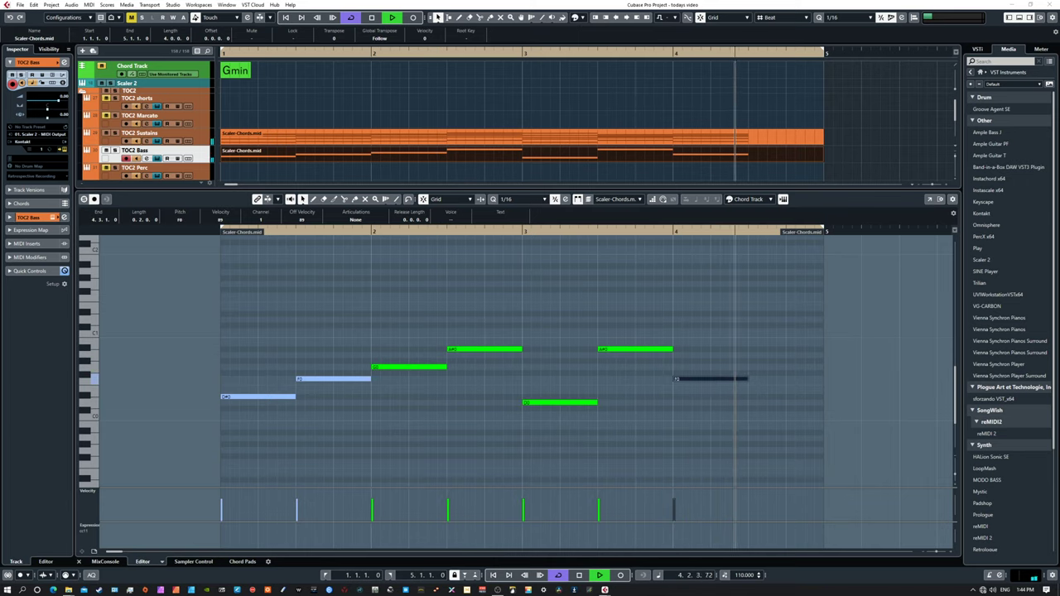
key(space)
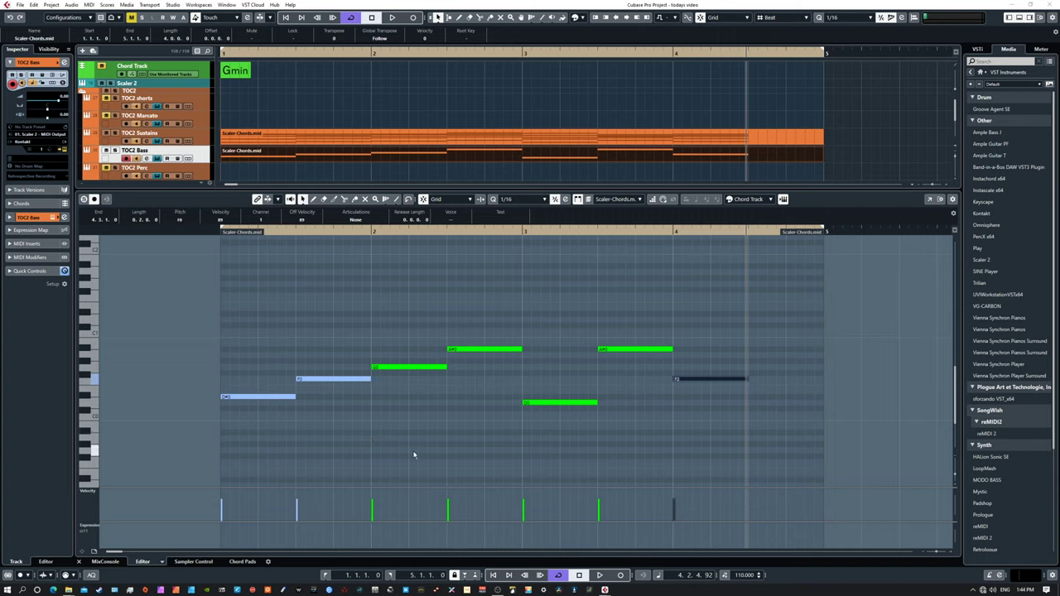
Step: Transpose all seven notes of the TOC2 Bass clip up one octave
drag(187, 301, 696, 426)
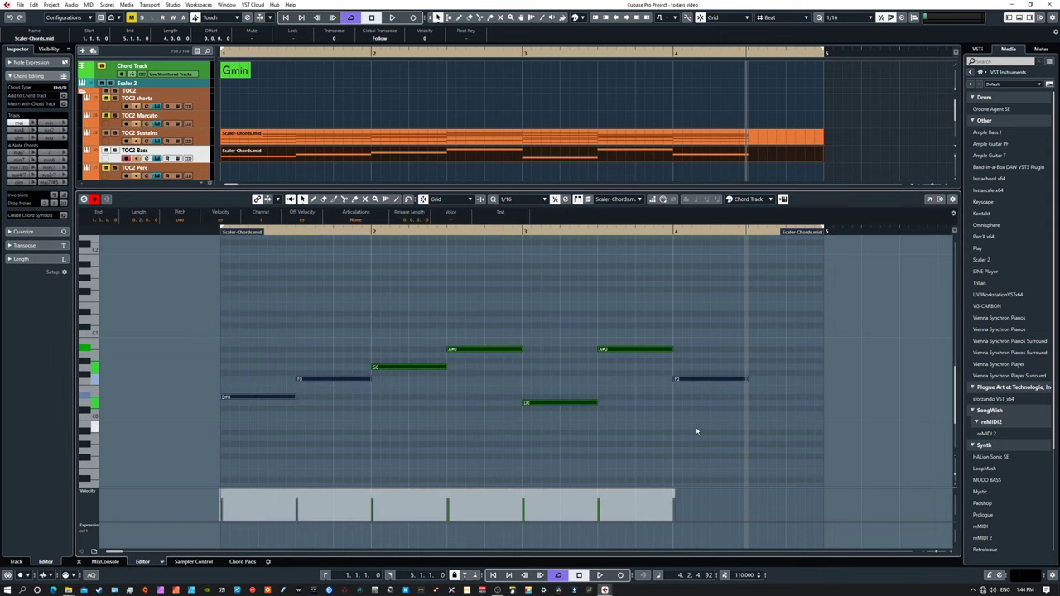
scroll(696, 427, down, 2)
click(695, 427)
Step: Play the progression with the raised bass line and return the project cursor to the start
key(space)
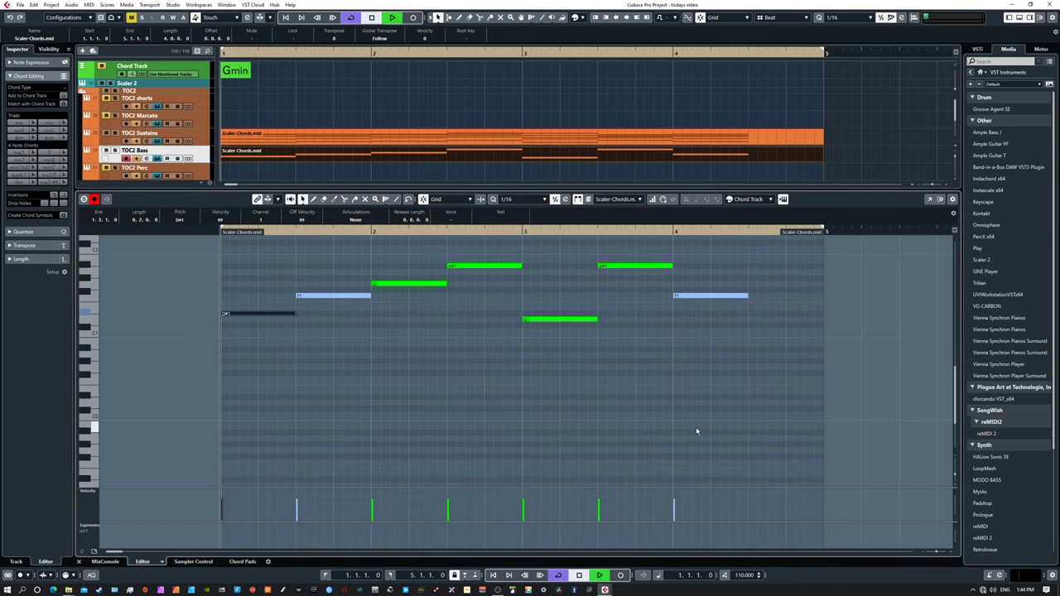
scroll(582, 440, up, 3)
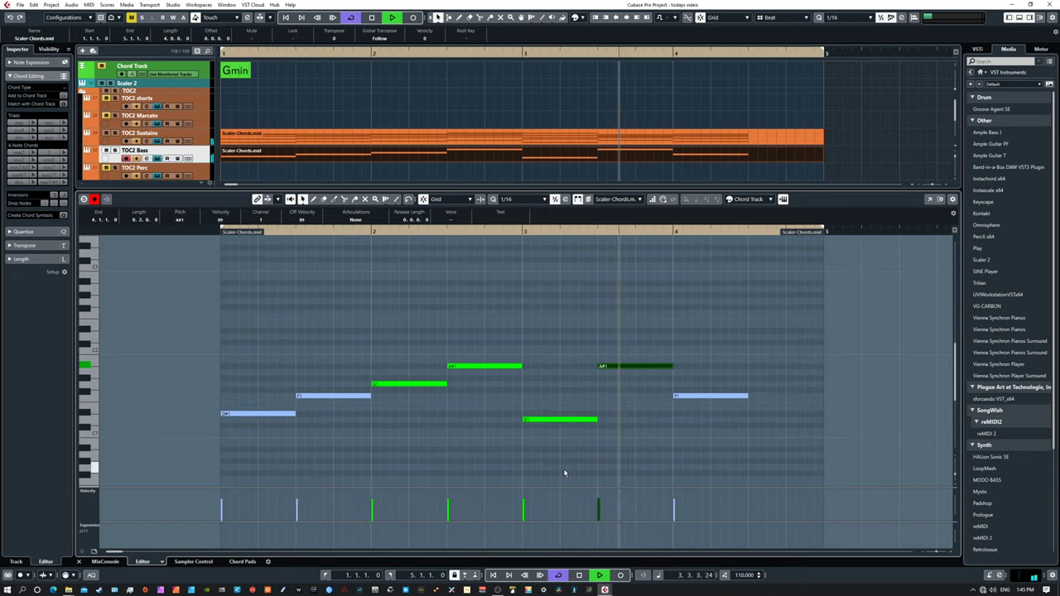
key(space)
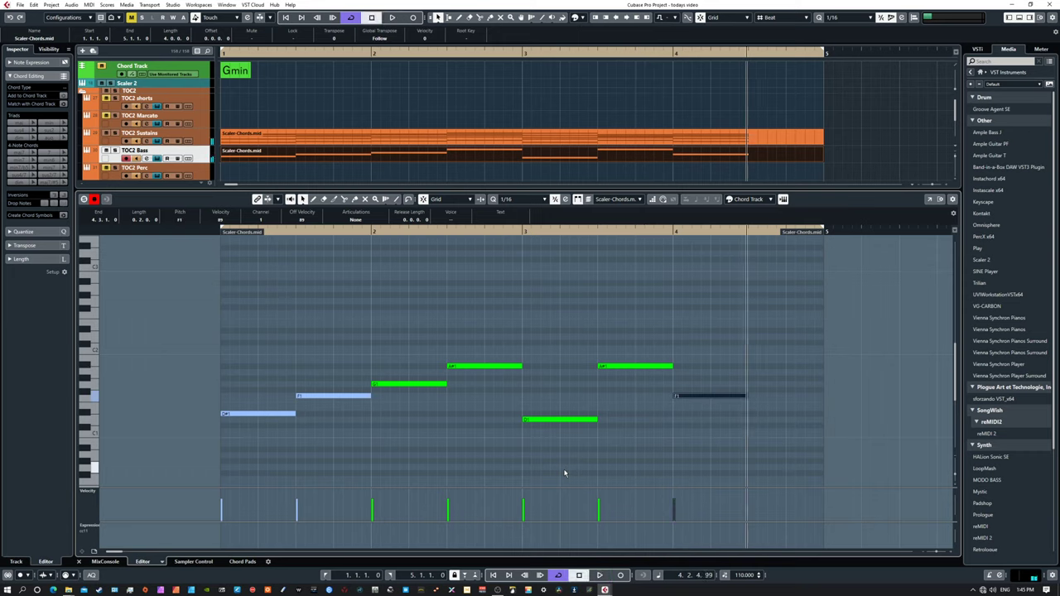
key(KP_0)
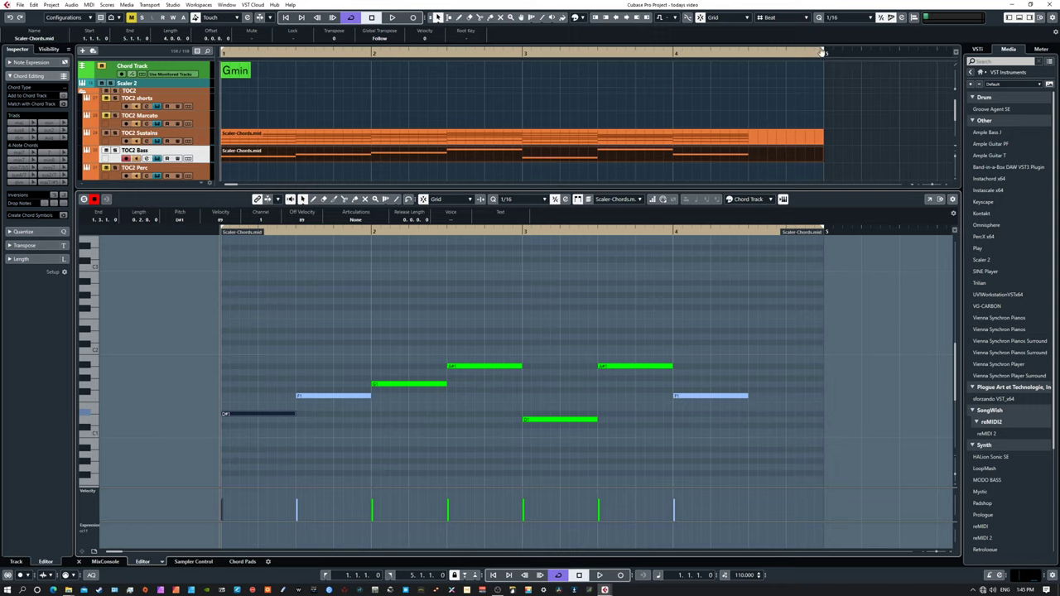
Step: Shorten the cycle range and both the sustains and bass clips to end at 4.3.1.0
drag(822, 51, 750, 52)
drag(819, 162, 748, 161)
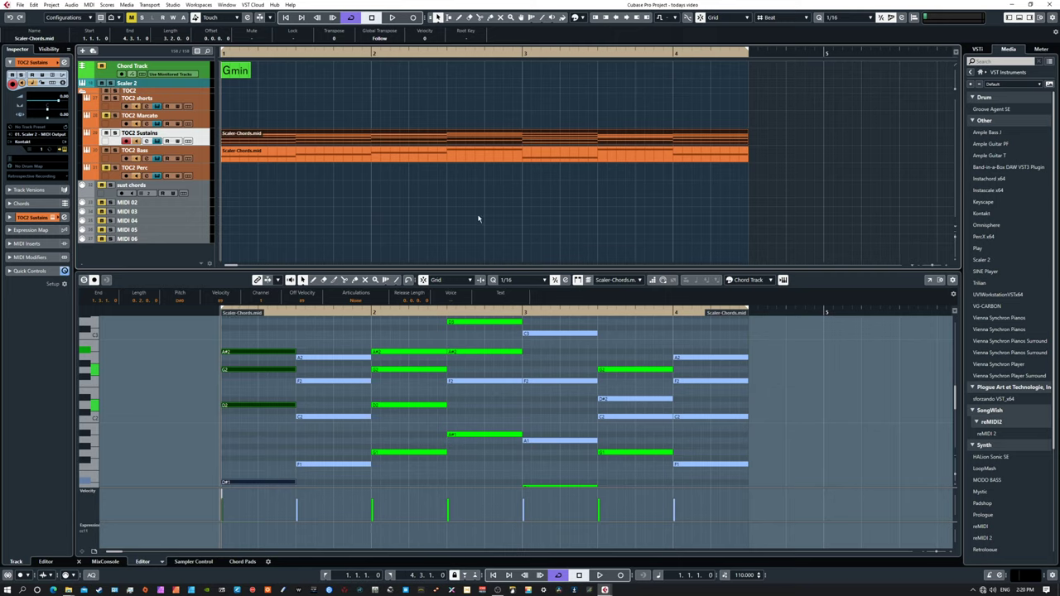
Step: Play the trimmed sustains and bass clips together, enlarge the note editor, and return to the start
key(space)
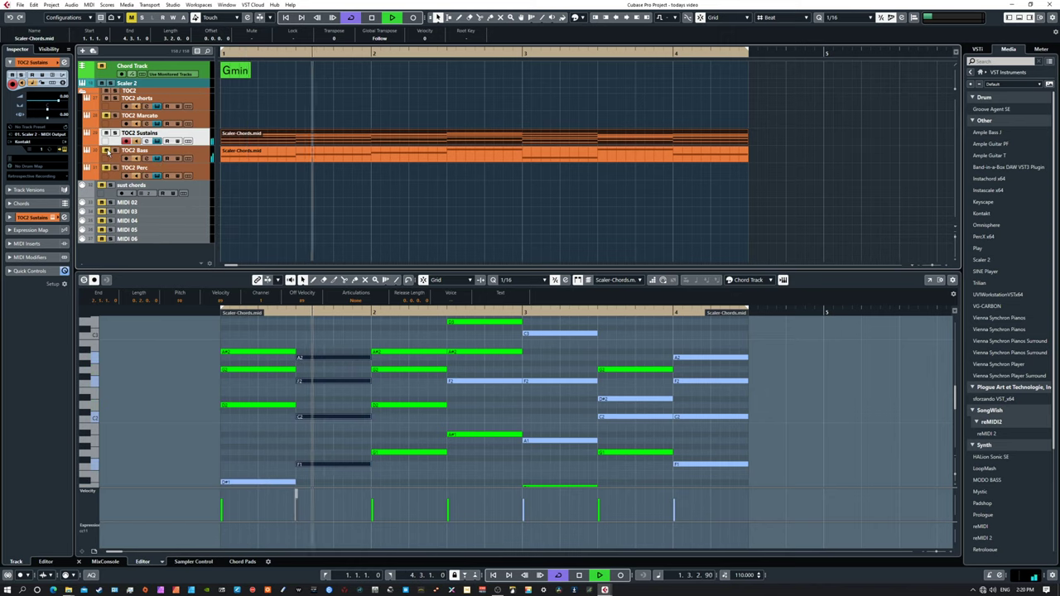
drag(346, 270, 346, 209)
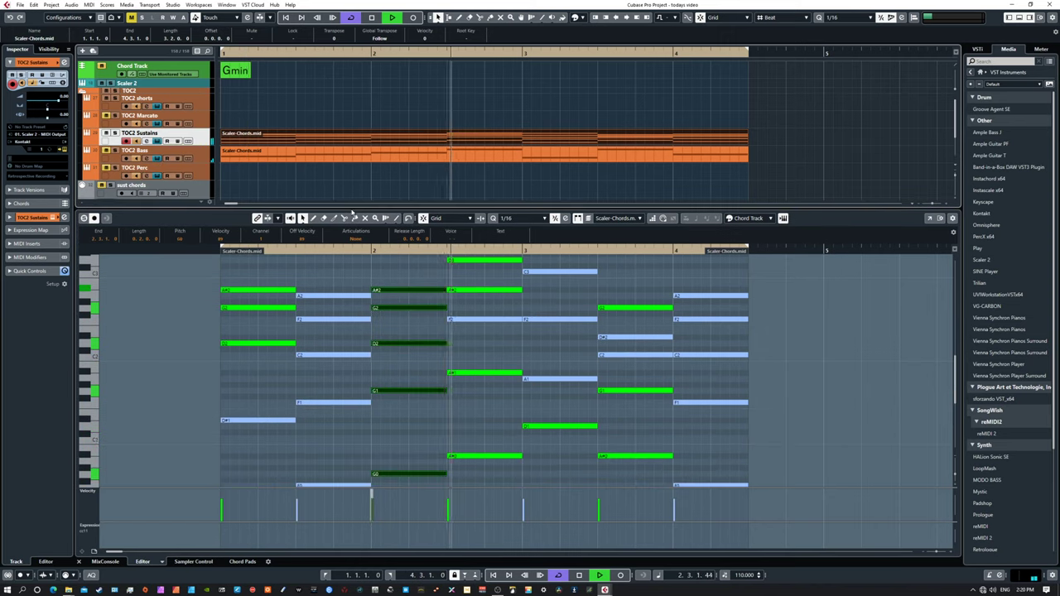
key(space)
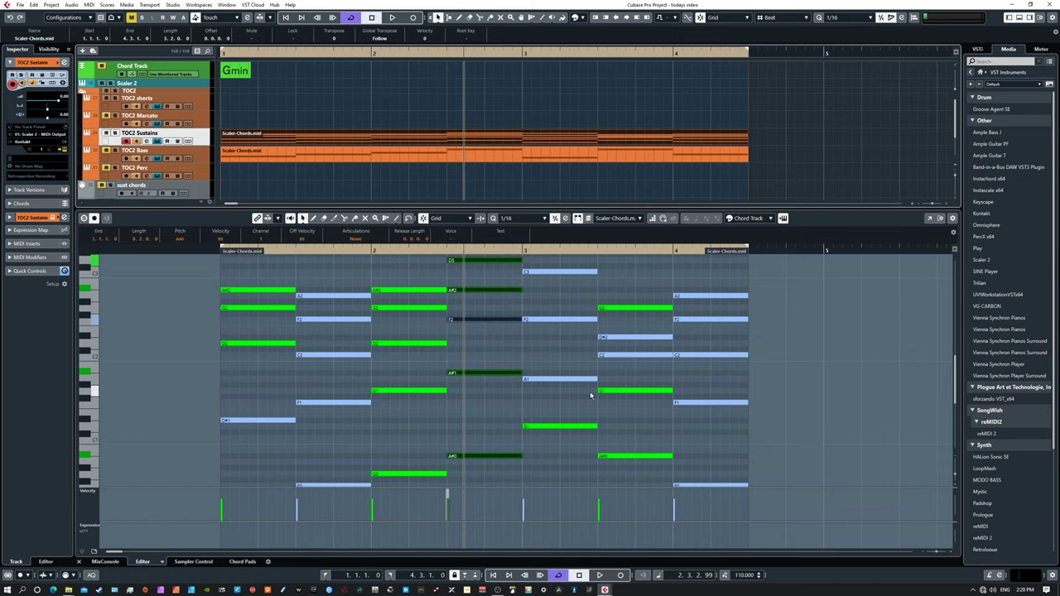
key(Home)
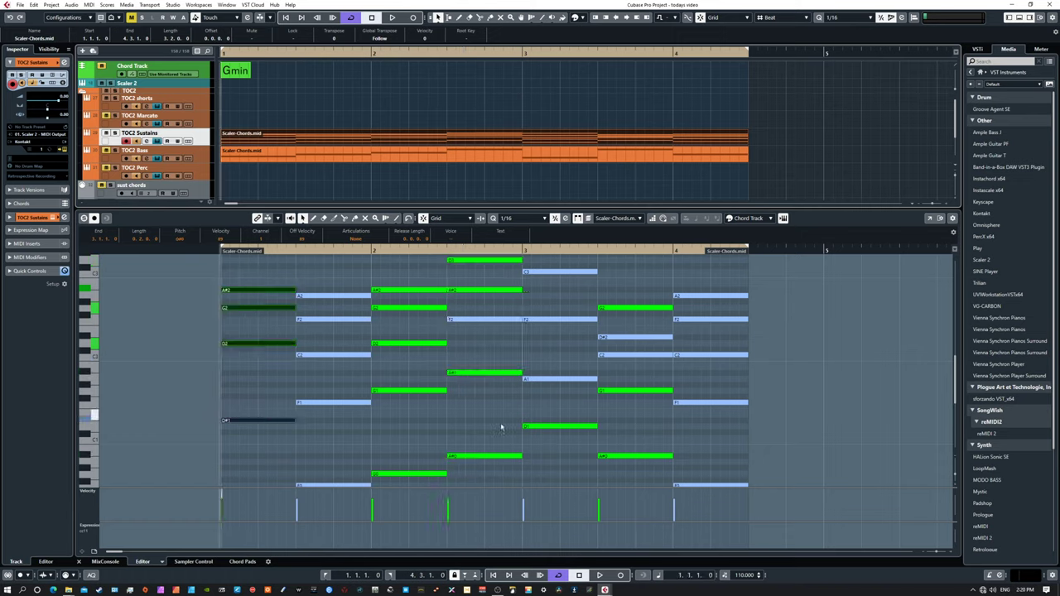
Step: Turn on Perform in Scaler 2 with an upward 1/8 Arpeggio and play the chord pattern
drag(600, 219, 756, 163)
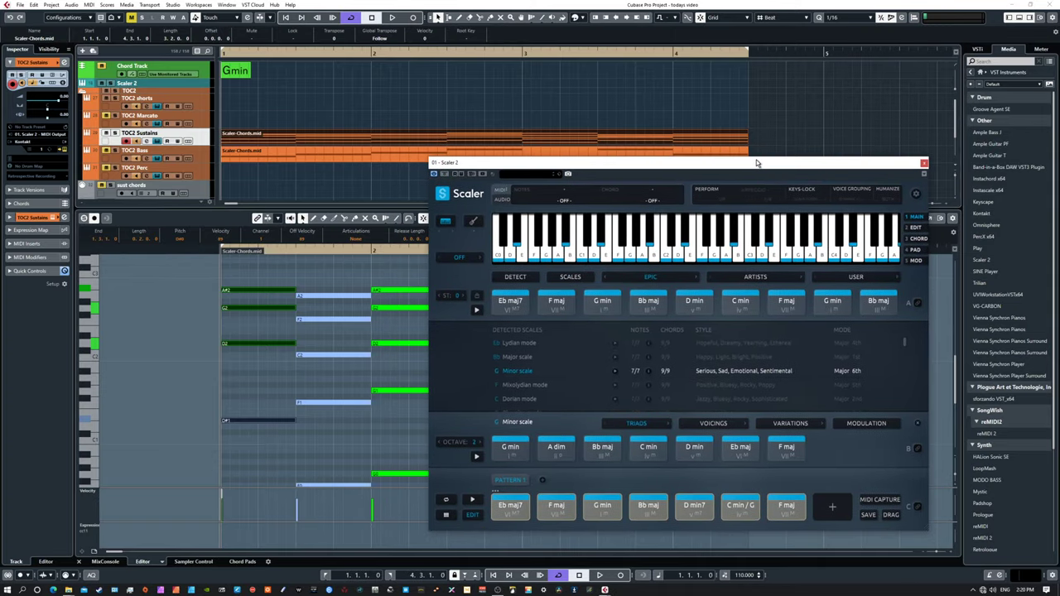
click(706, 190)
click(476, 497)
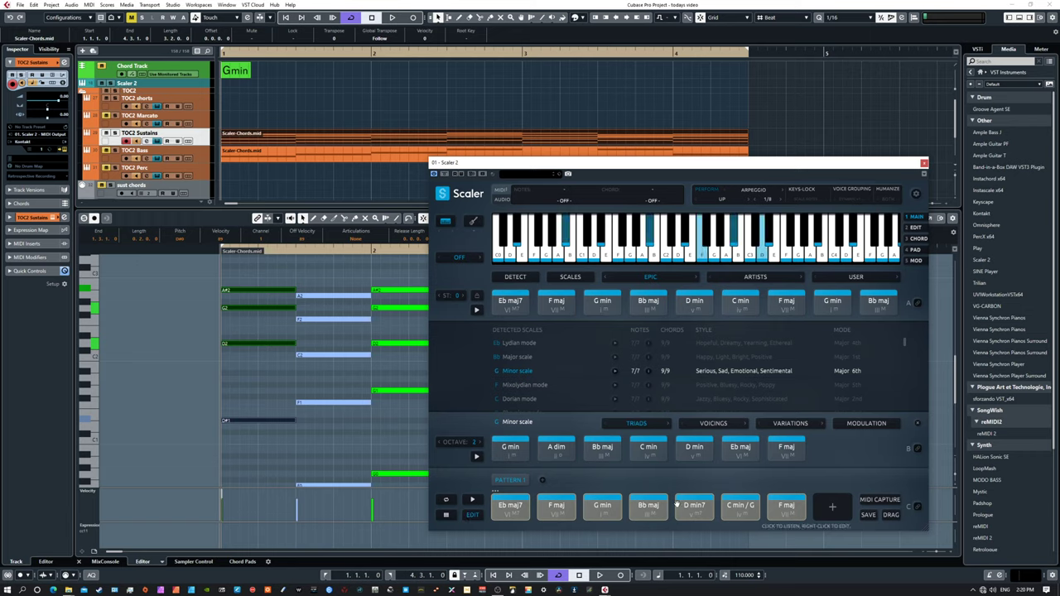
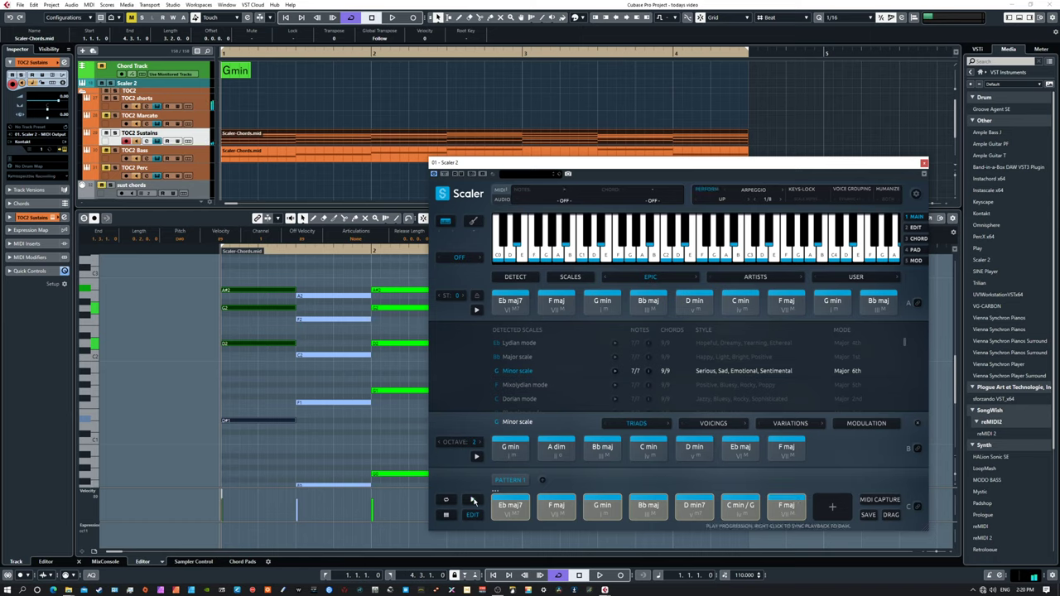
Step: Place the arpeggiated Scaler pattern on the TOC2 shorts track at bar 1 and trim the clip to end at 4.3.1.0
click(474, 501)
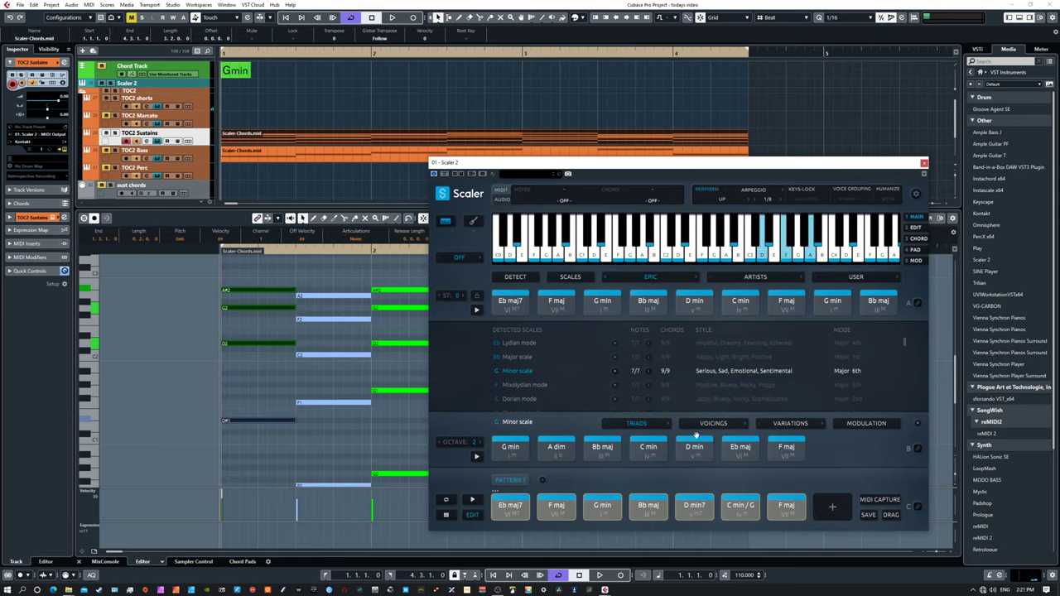
click(510, 505)
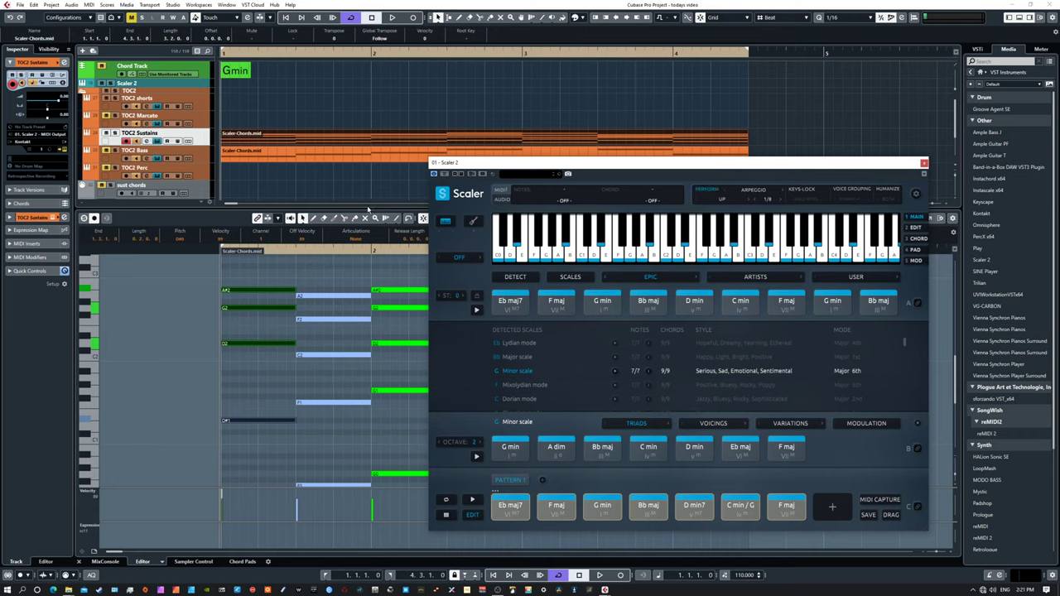
drag(364, 207, 357, 243)
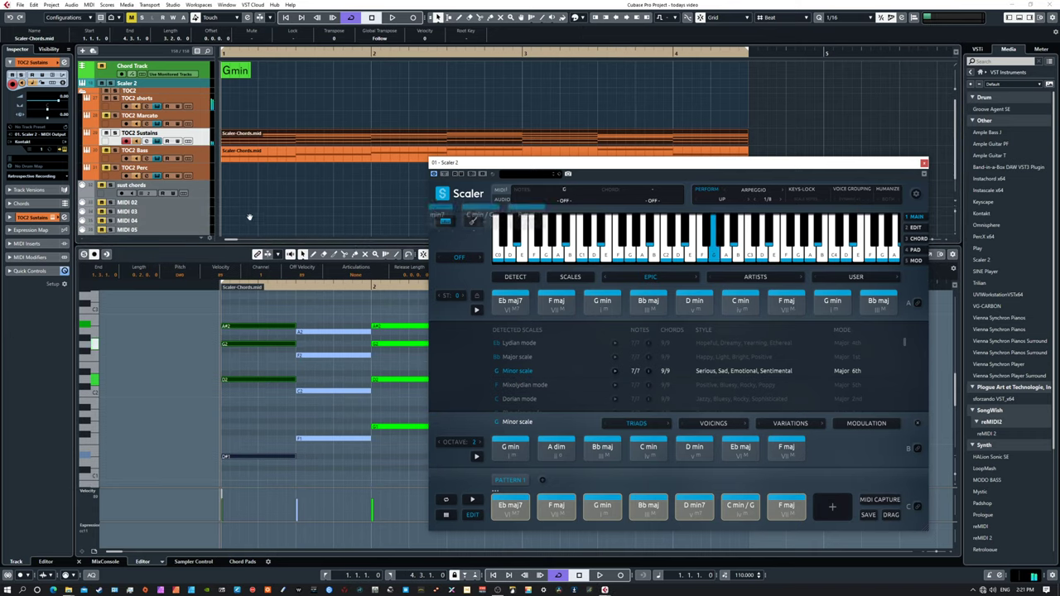
drag(272, 106, 230, 104)
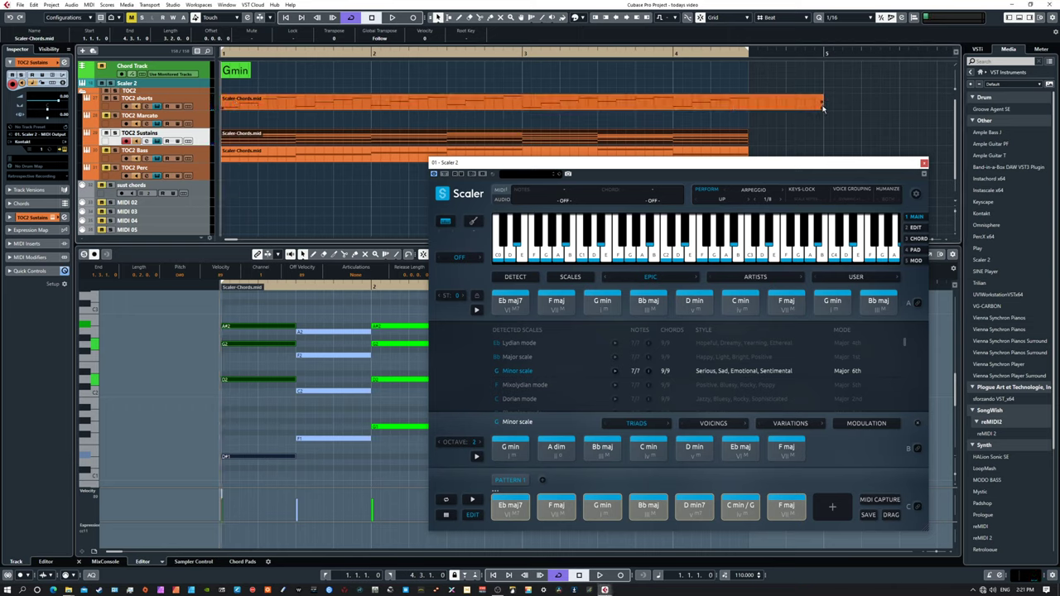
drag(820, 105, 756, 107)
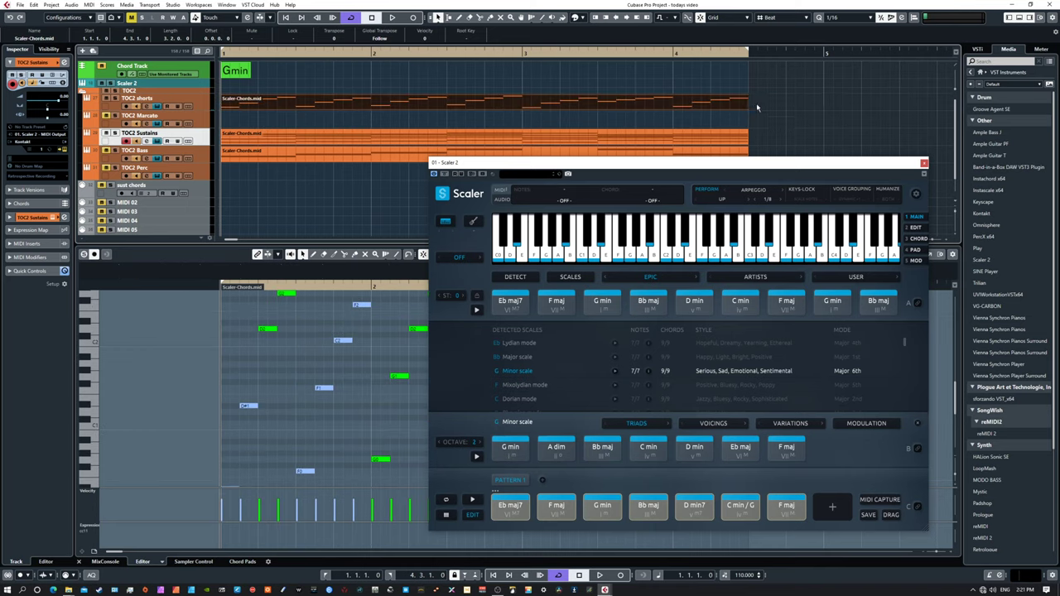
Step: Select the TOC2 shorts track and check the preset loaded in its instrument
click(201, 106)
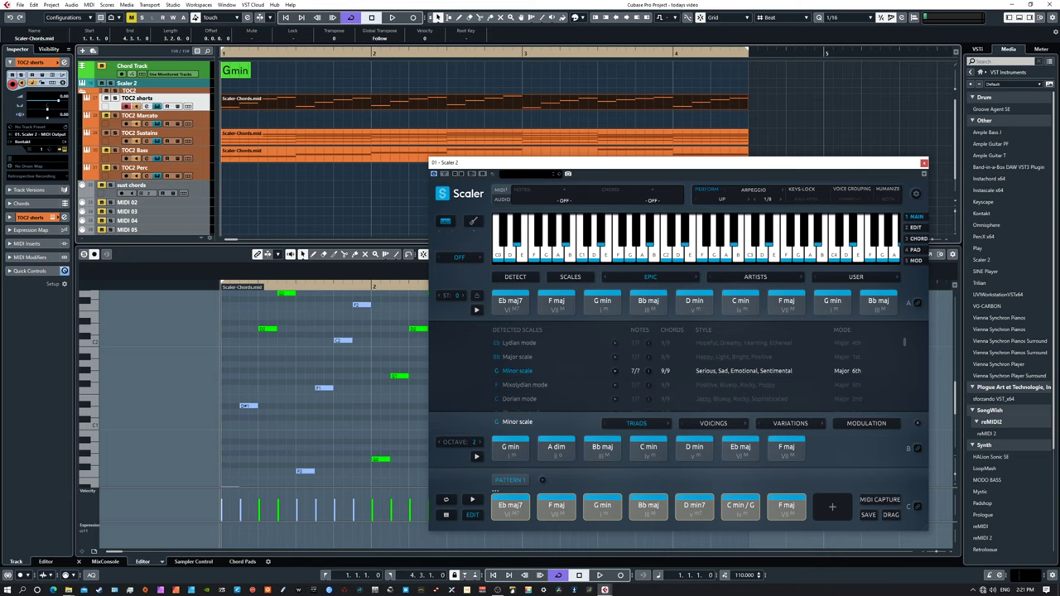
click(188, 106)
drag(124, 193, 224, 182)
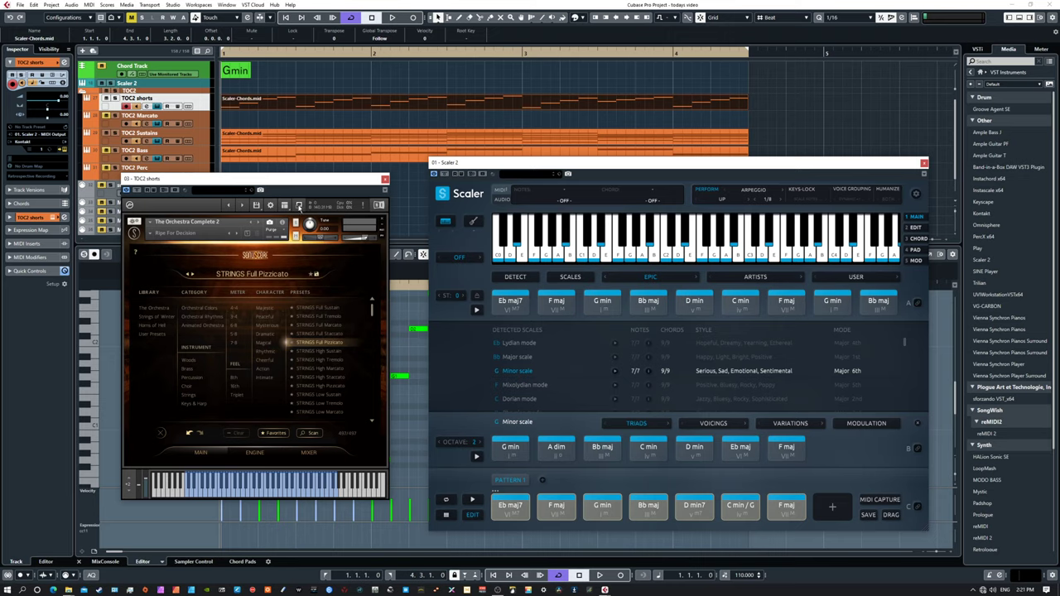
click(384, 179)
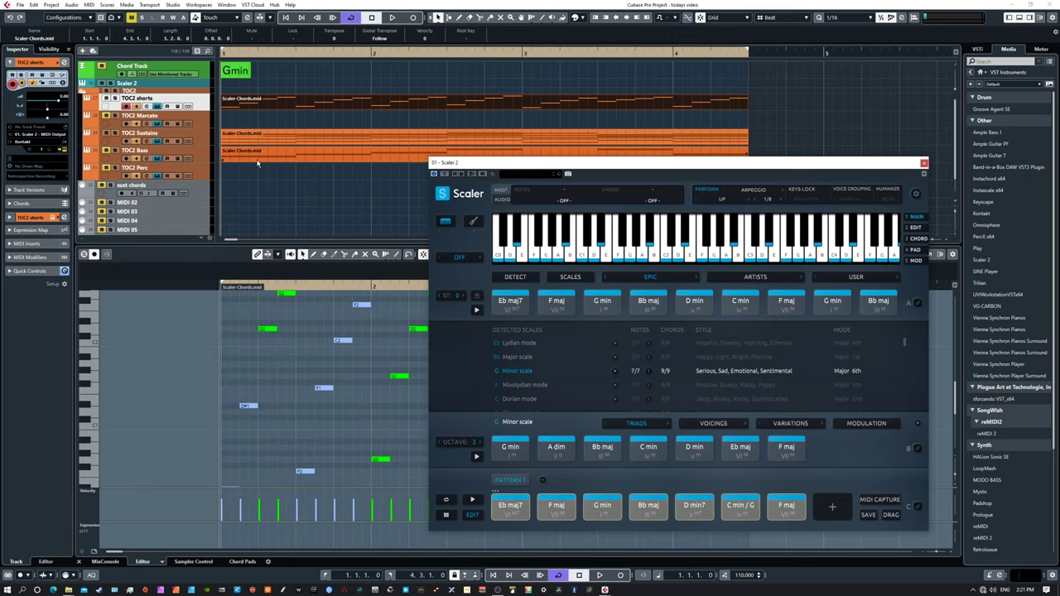
Step: Play the arpeggio together with the sustains and bass, put the Scaler 2 window away, and review the arpeggio's notes
key(space)
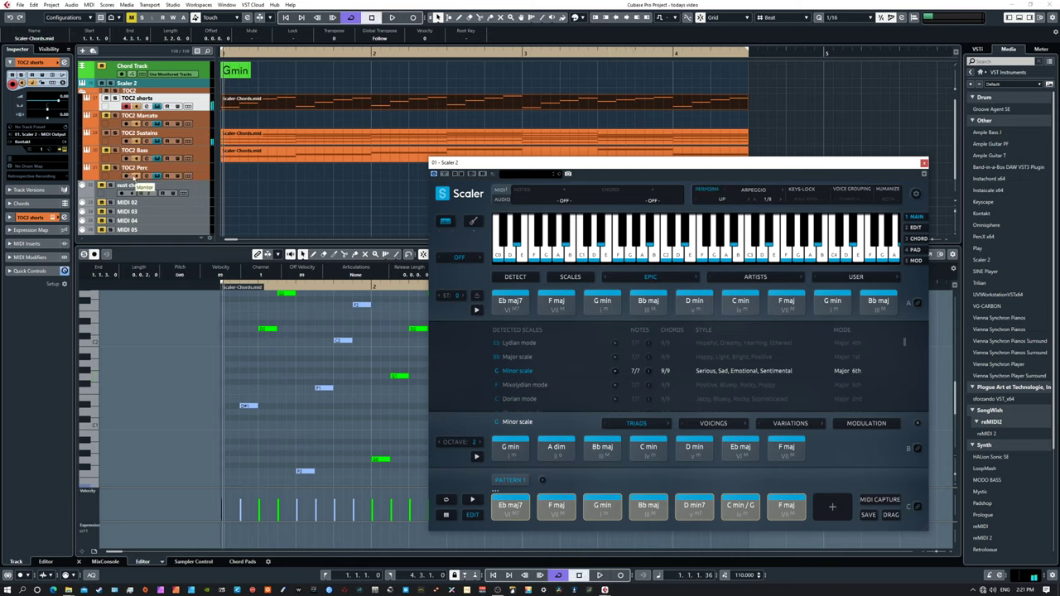
key(space)
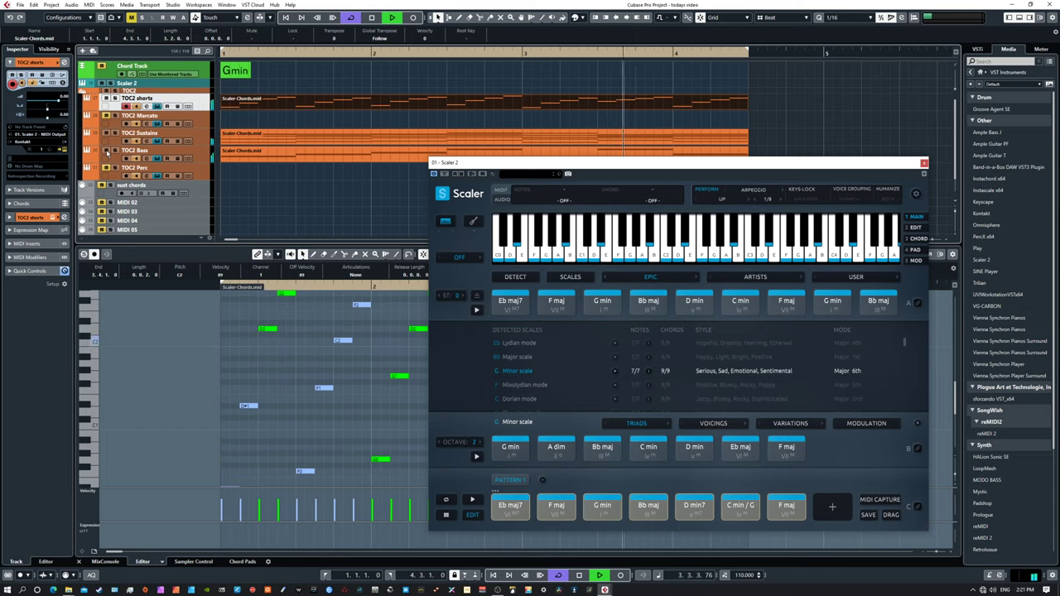
key(space)
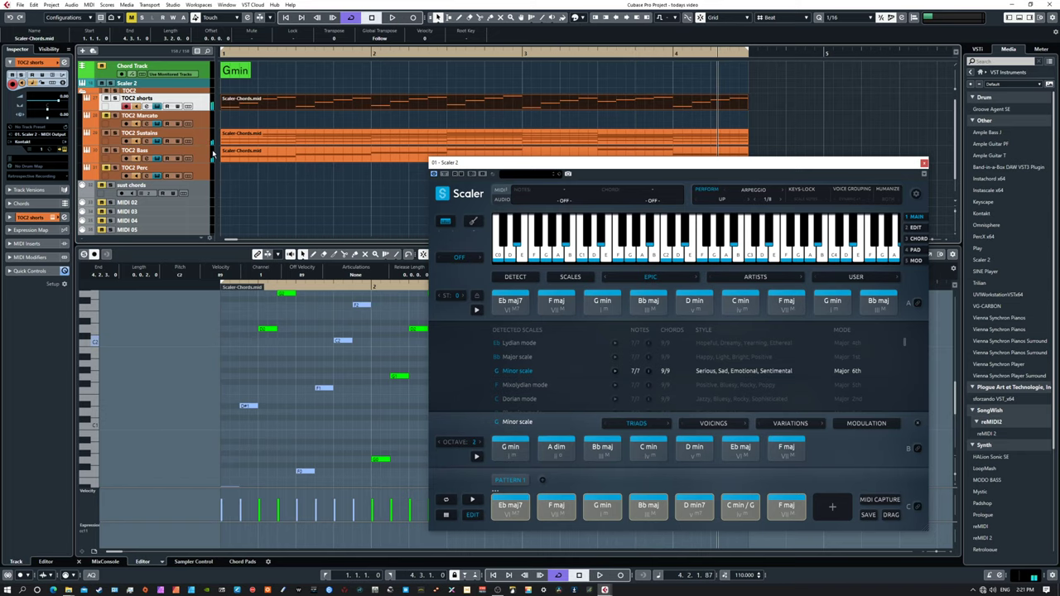
drag(518, 168, 0, 34)
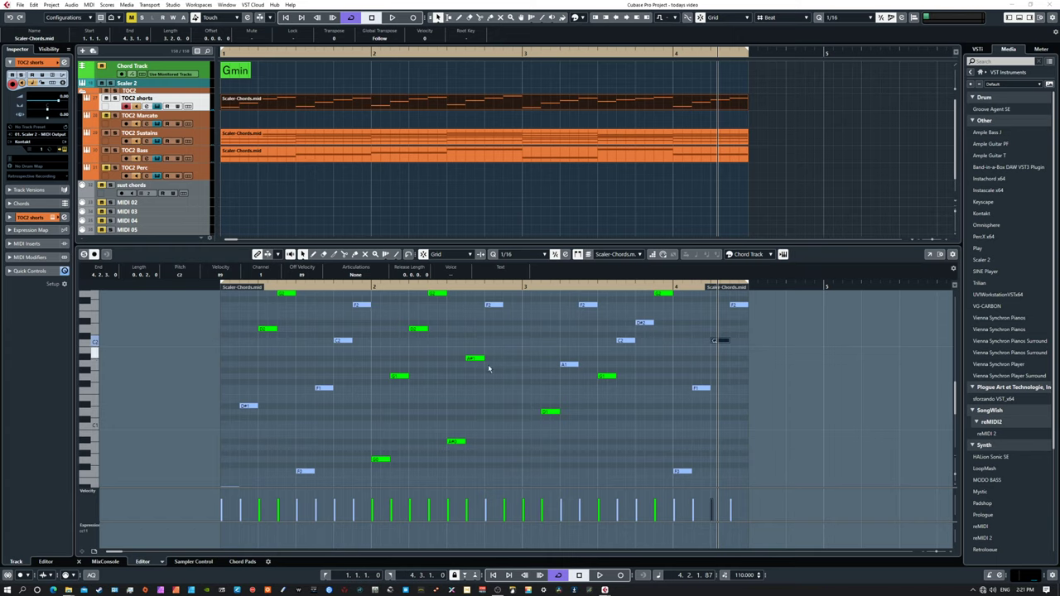
scroll(489, 395, down, 3)
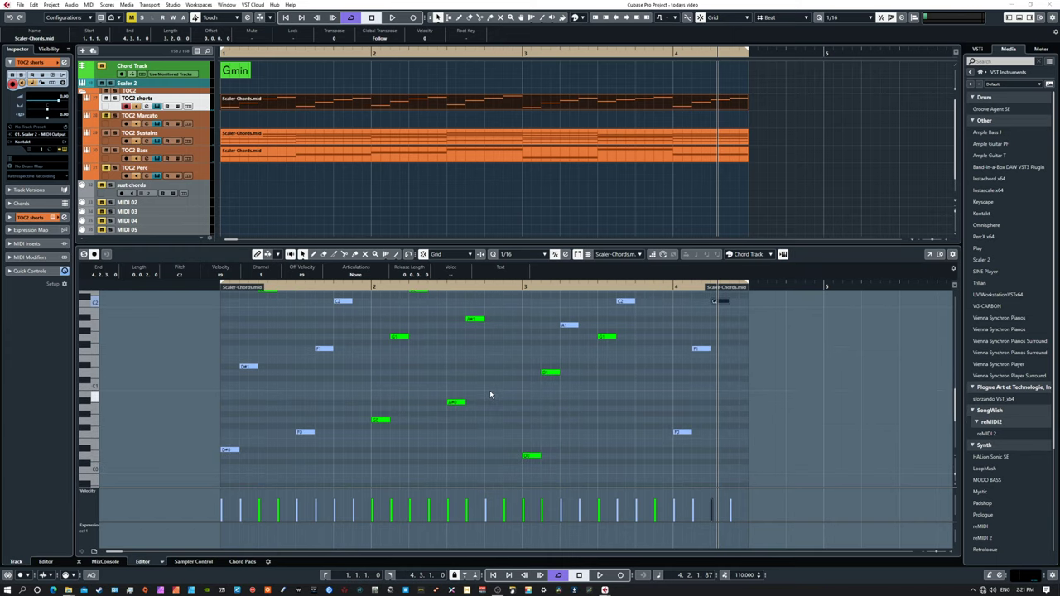
scroll(490, 395, up, 6)
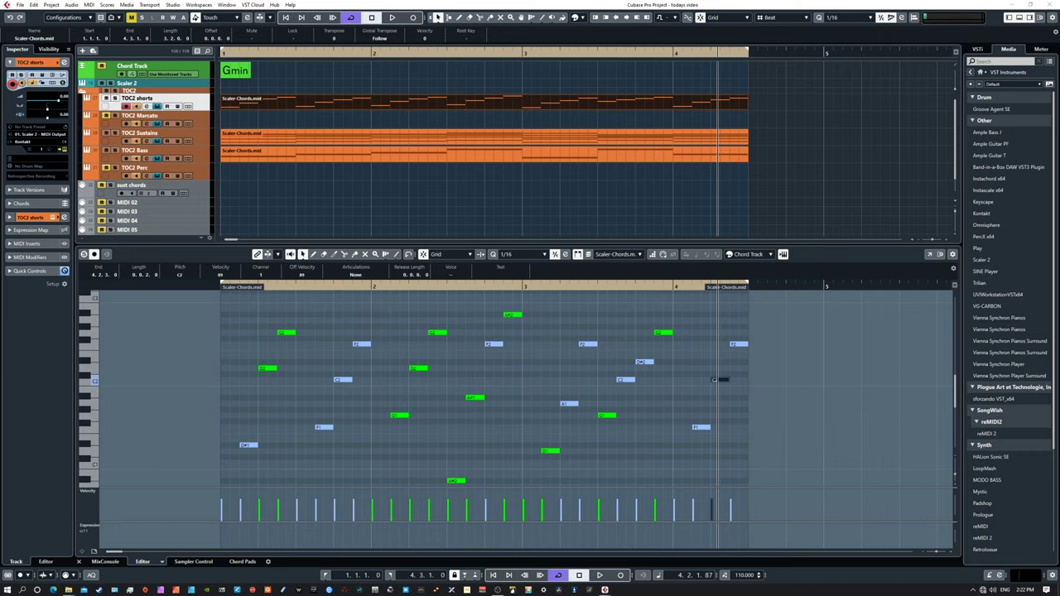
Step: Try the STRINGS Full Staccato and STRINGS Full Marcato presets on the TOC2 shorts arpeggio
click(64, 142)
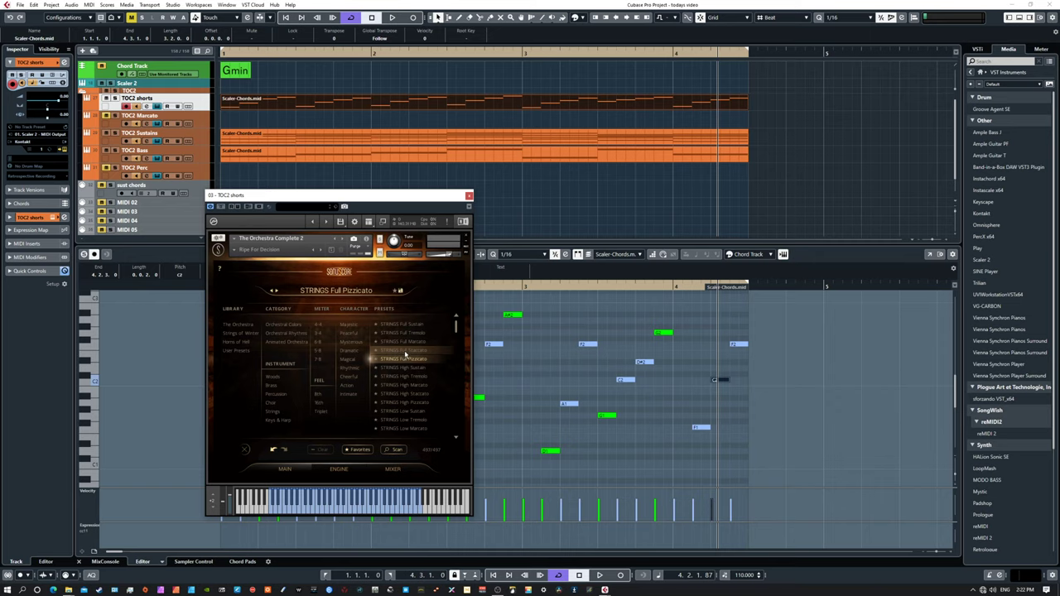
click(404, 351)
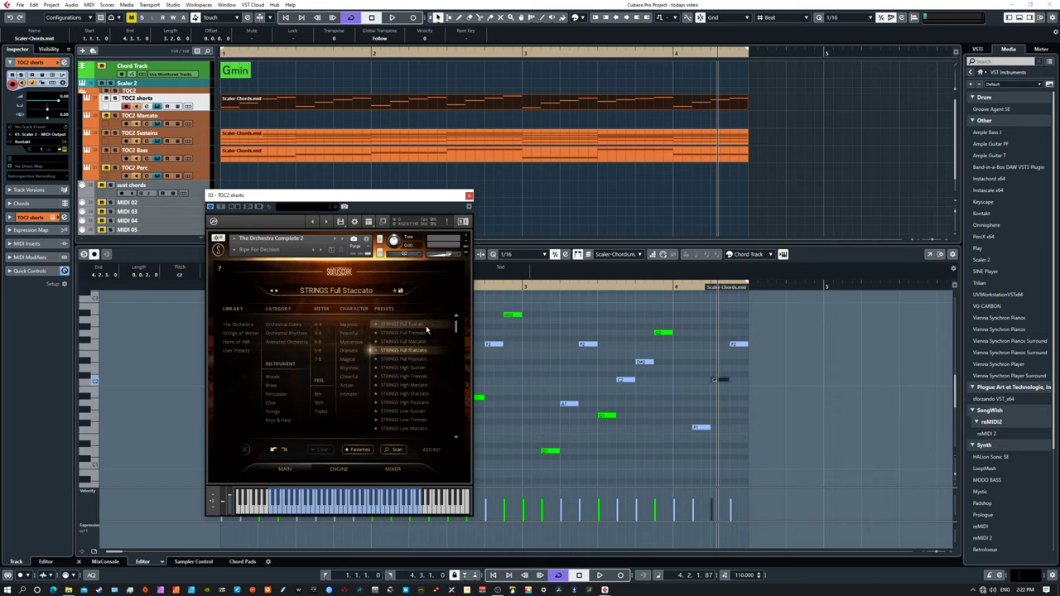
key(space)
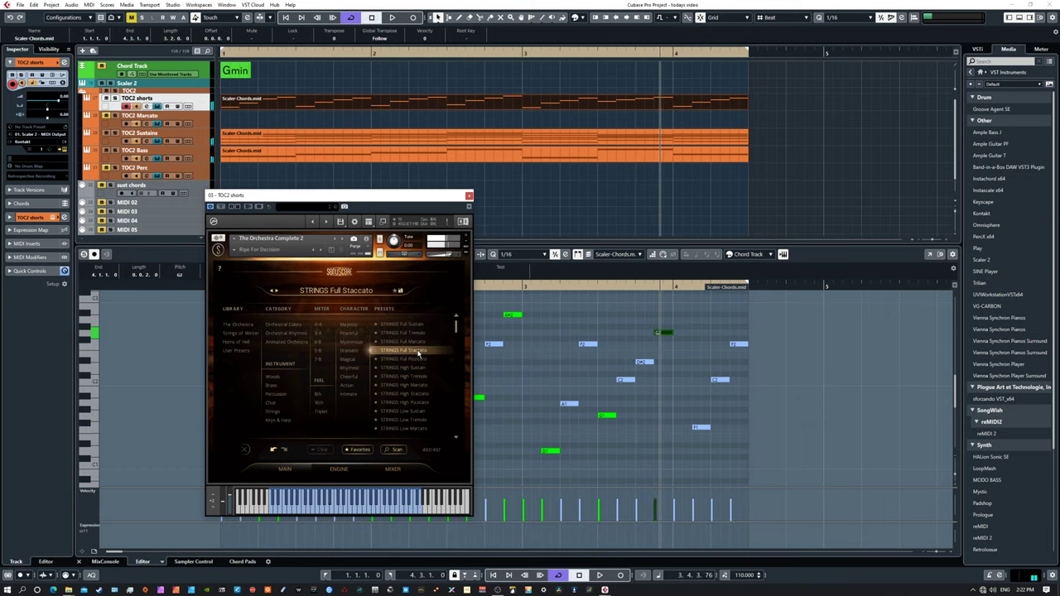
click(414, 342)
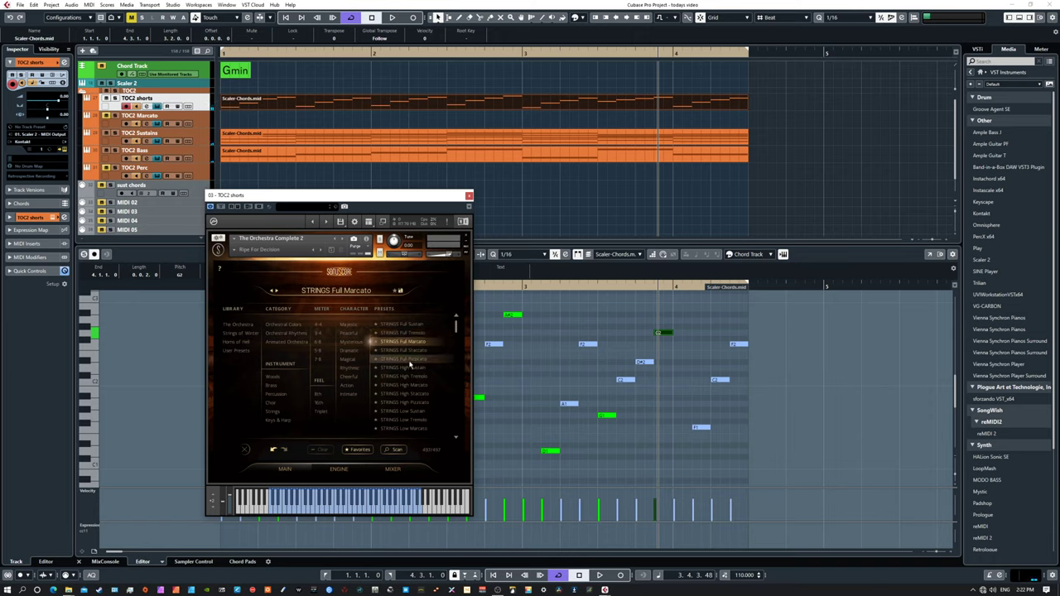
Step: Load the STRINGS Full Pizzicato preset for TOC2 shorts, play the arpeggio with it, and return to the start
click(405, 359)
key(space)
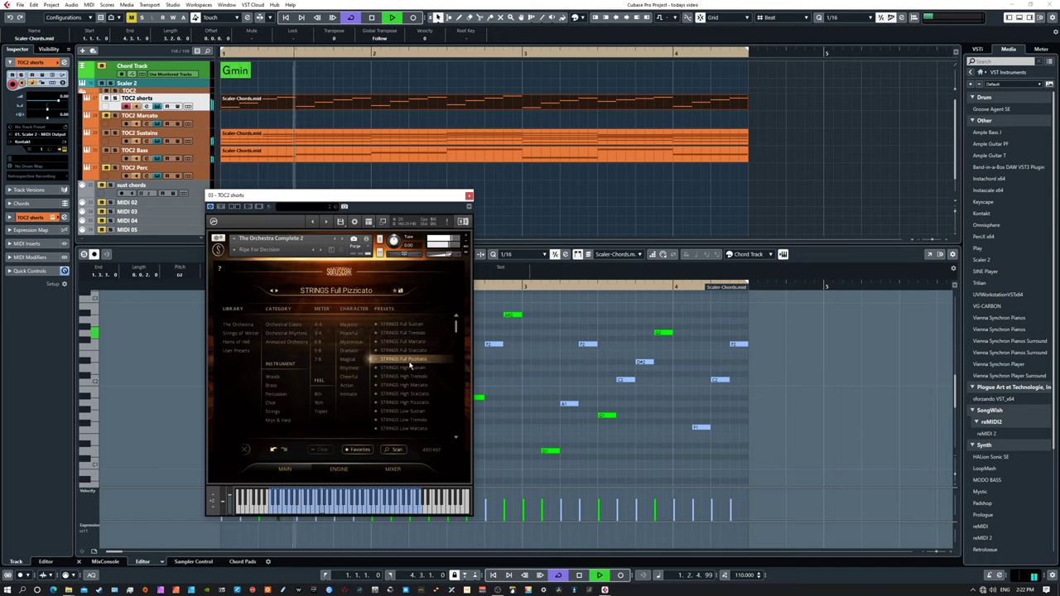
key(space)
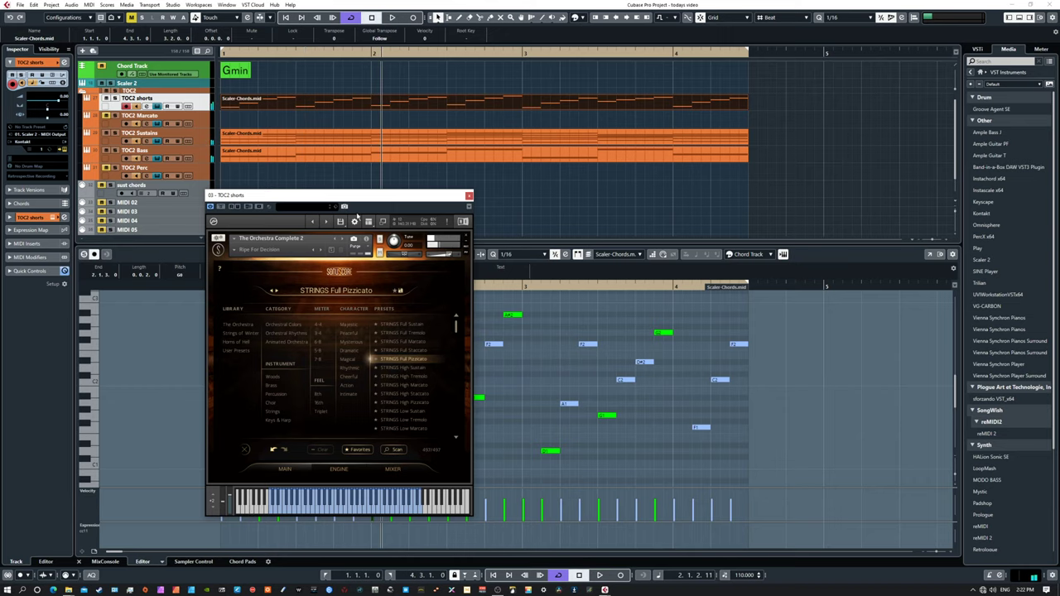
key(Home)
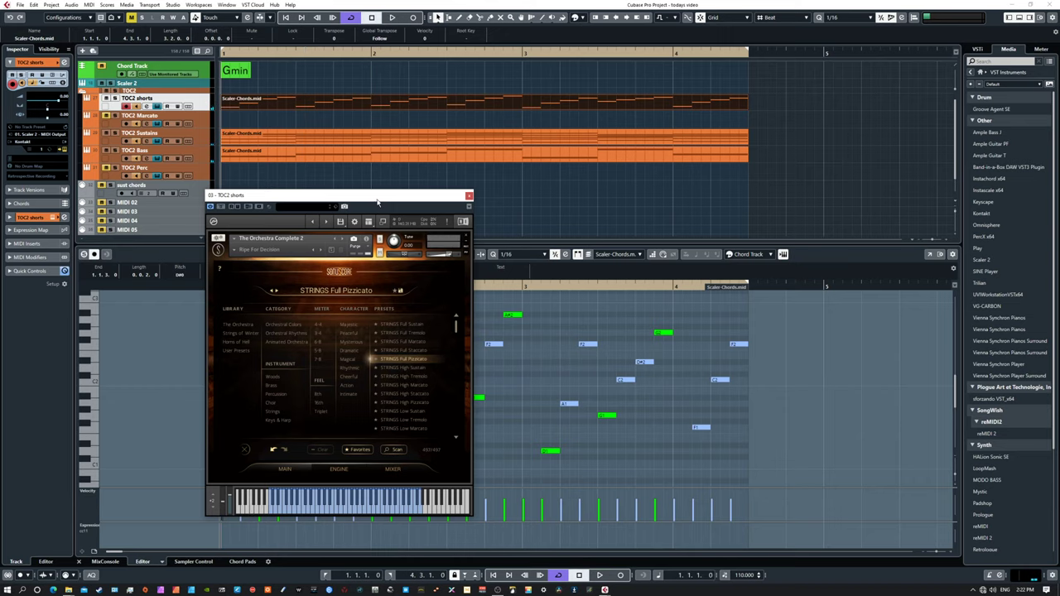
drag(375, 201, 0, 157)
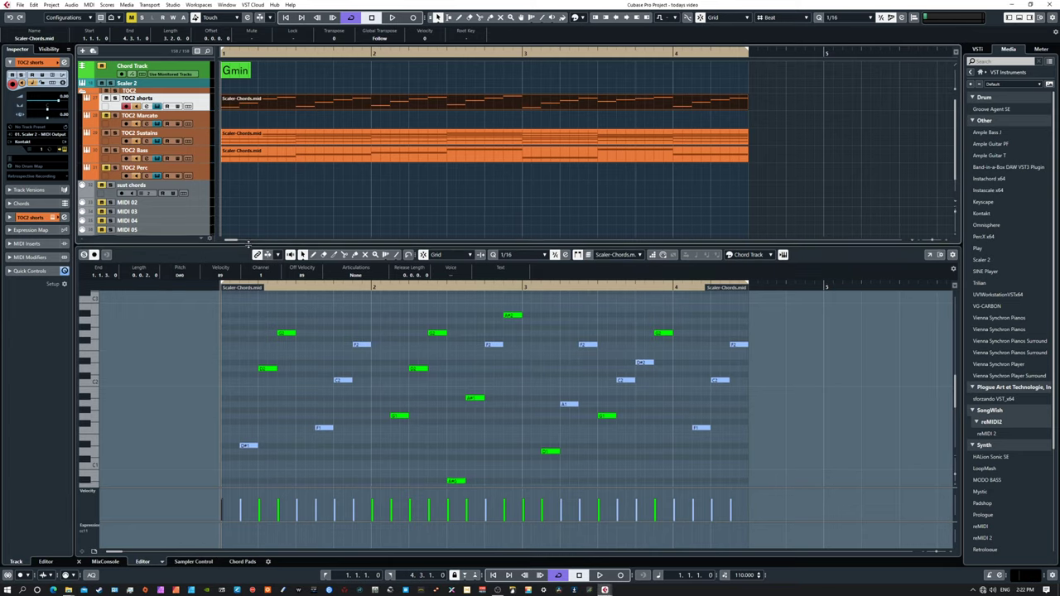
Step: Enlarge the note editor and examine the arpeggio's range, briefly selecting its notes from C2 upward
drag(249, 244, 244, 274)
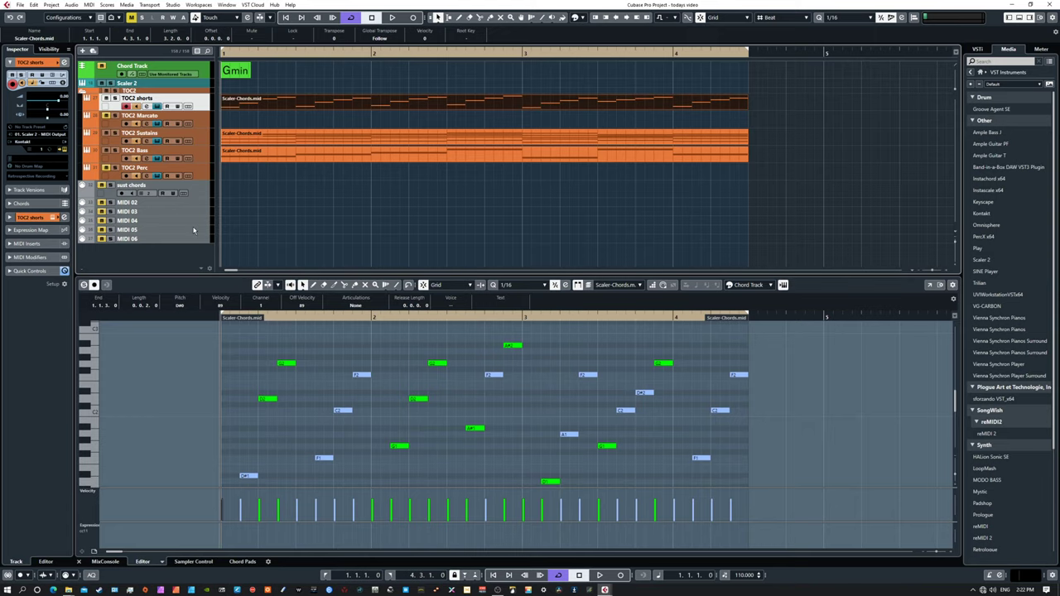
drag(339, 276, 341, 229)
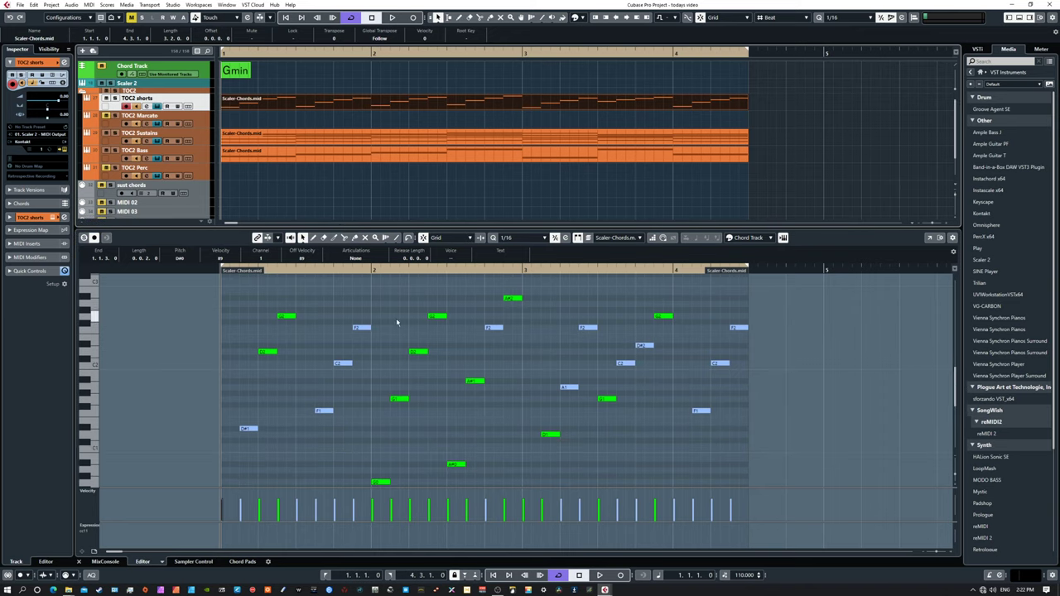
scroll(428, 397, down, 3)
click(425, 391)
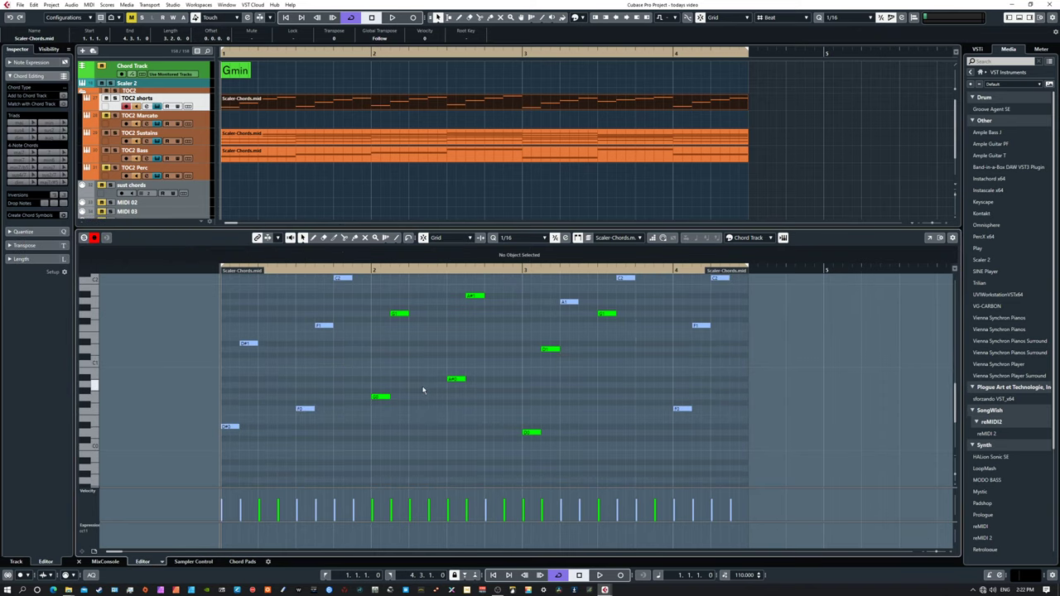
scroll(423, 390, up, 4)
drag(190, 318, 770, 414)
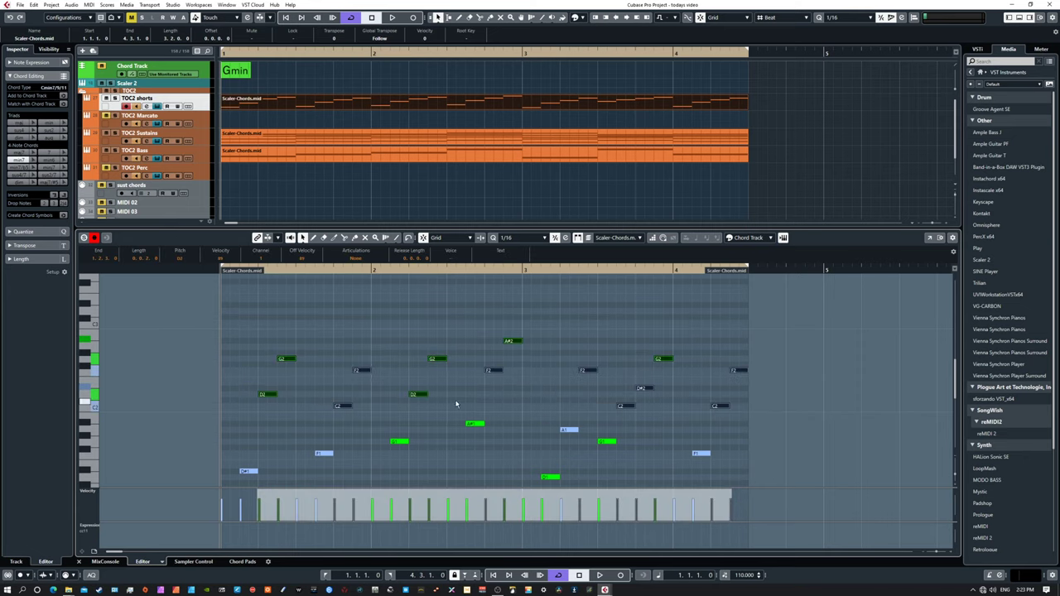
click(195, 332)
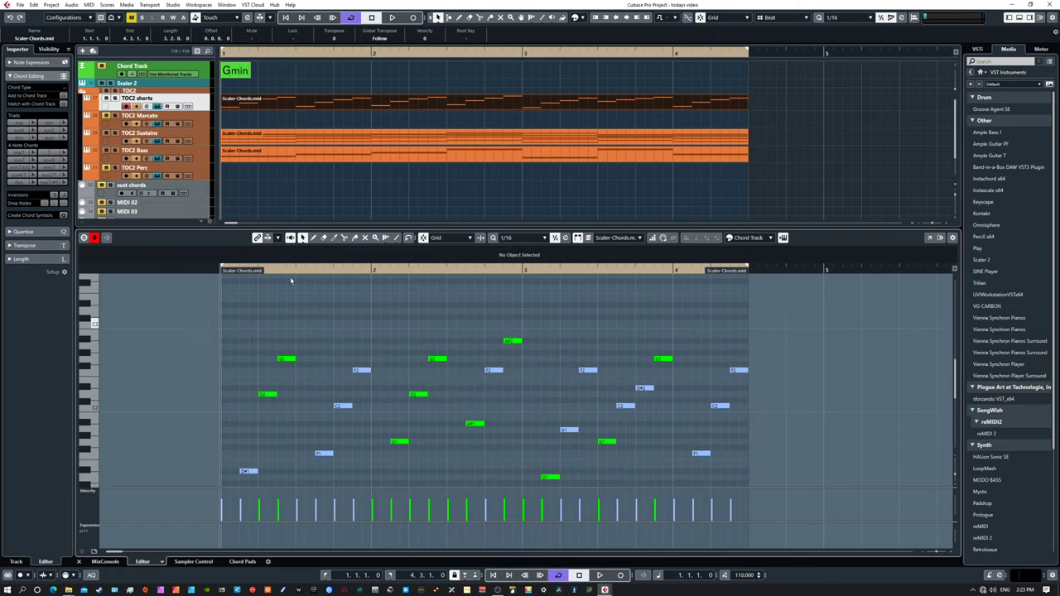
Step: Move the arpeggio clip from TOC2 shorts to the MIDI 06 track and rename that track "pizz idea 1"
drag(317, 106, 327, 205)
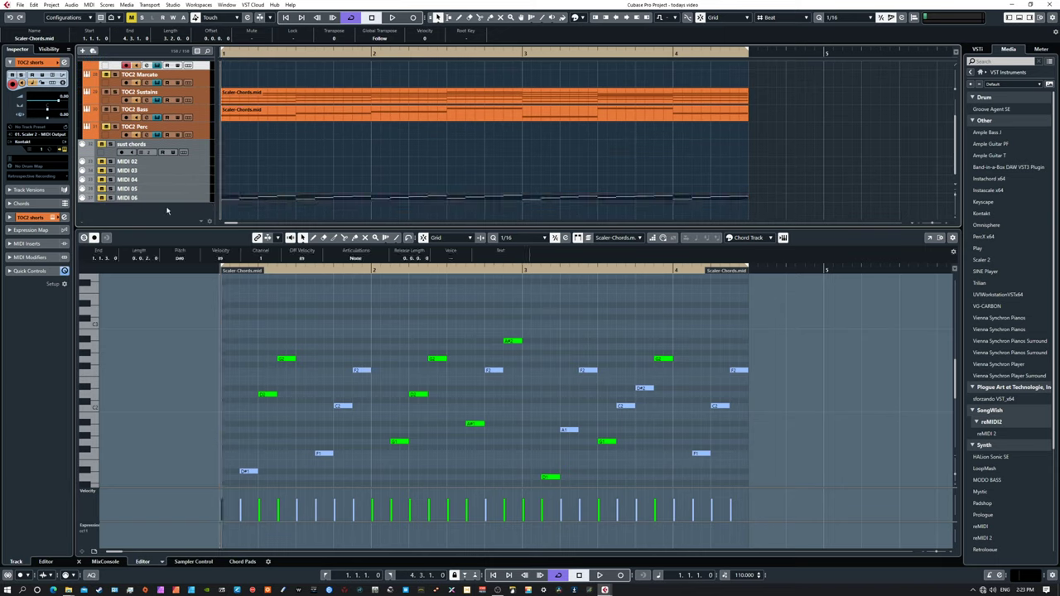
double_click(125, 198)
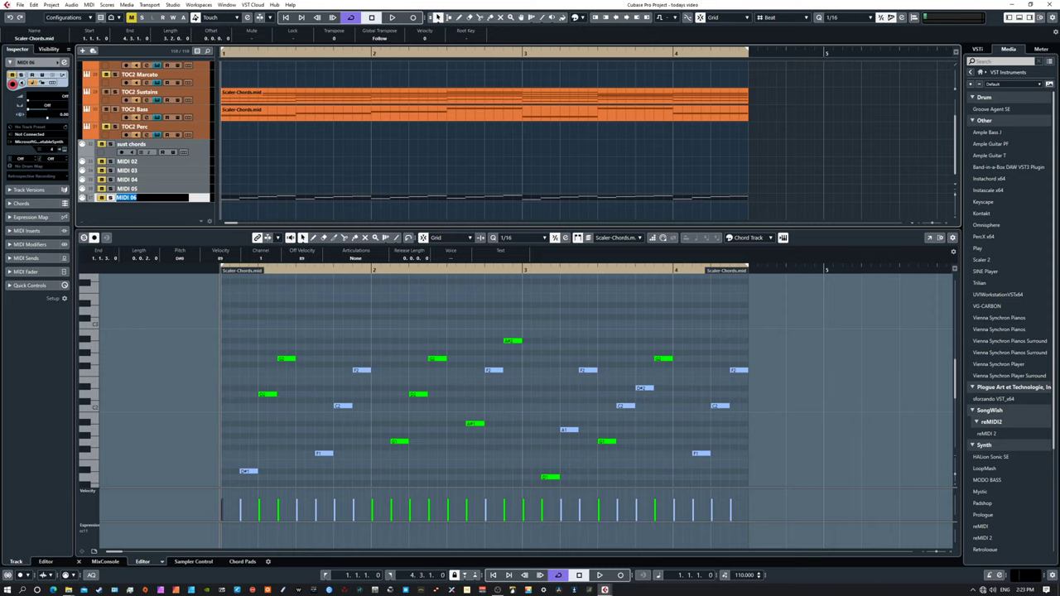
text(s)
key(Return)
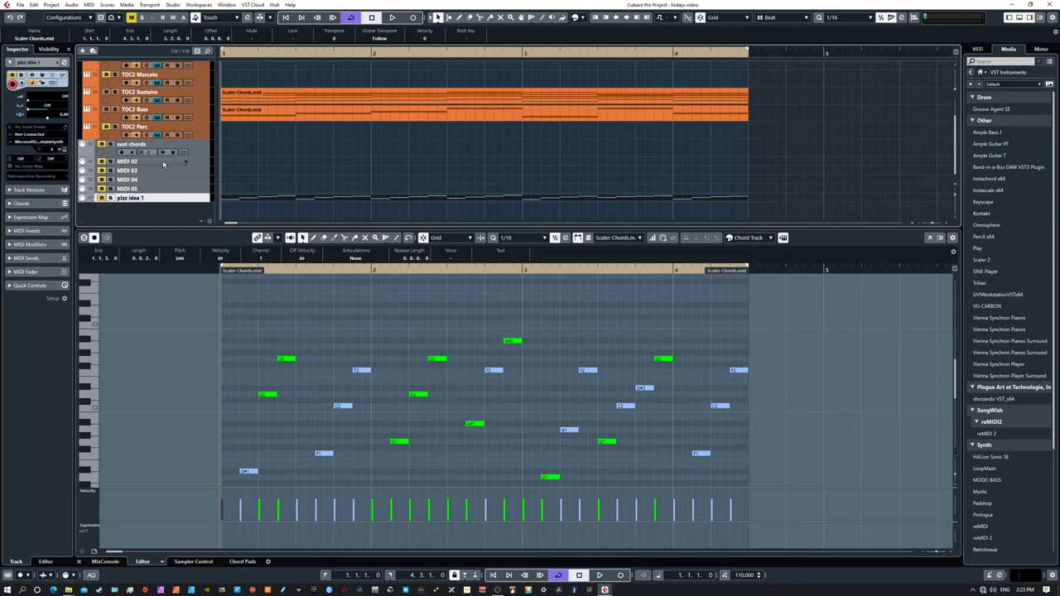
Step: Reopen Scaler 2 and switch its Perform articulation to Strumming
scroll(417, 209, up, 2)
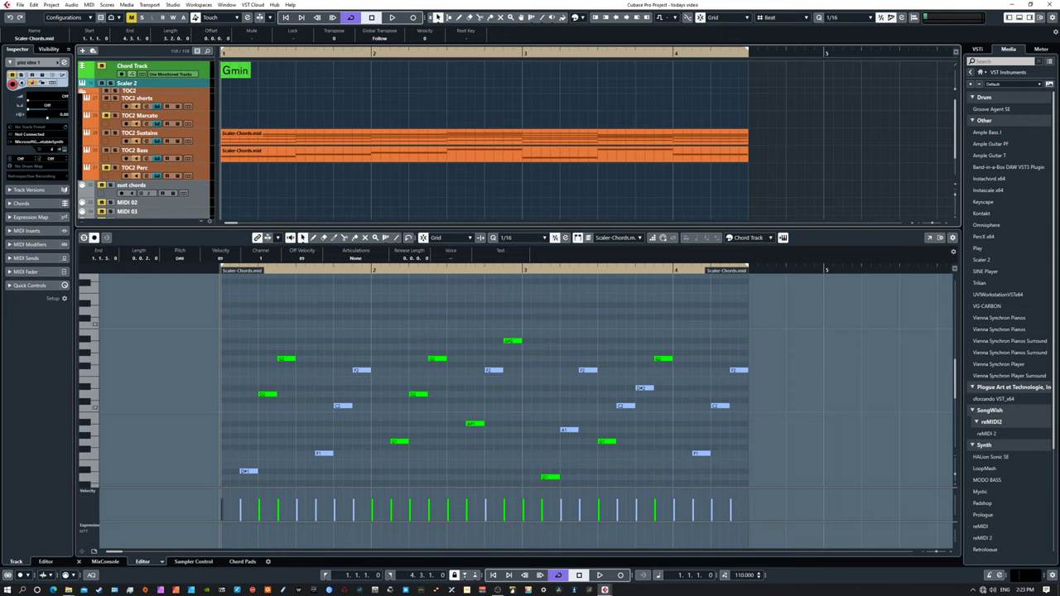
drag(527, 249, 768, 163)
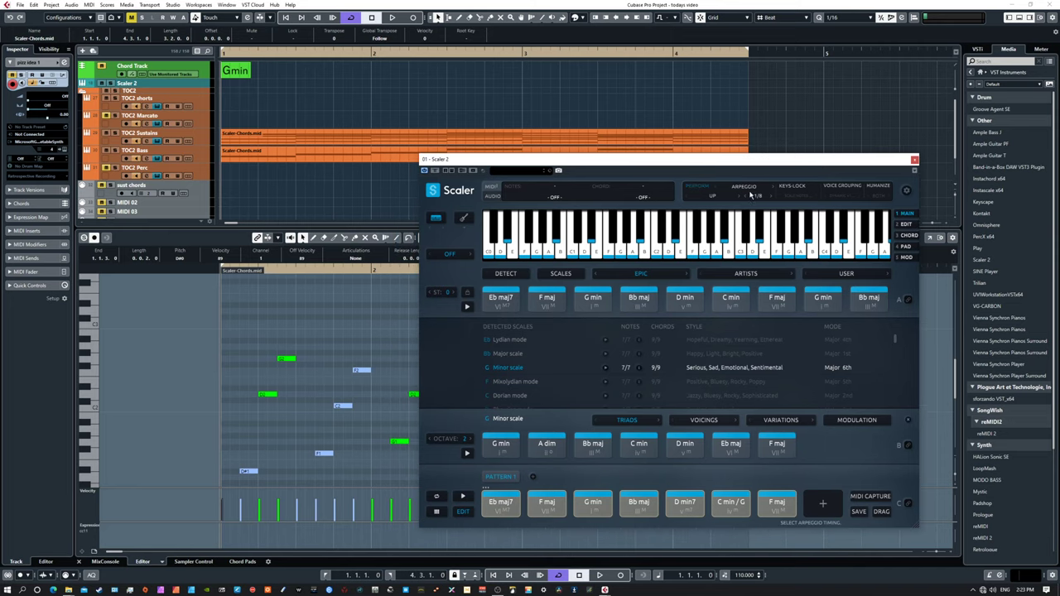
click(748, 189)
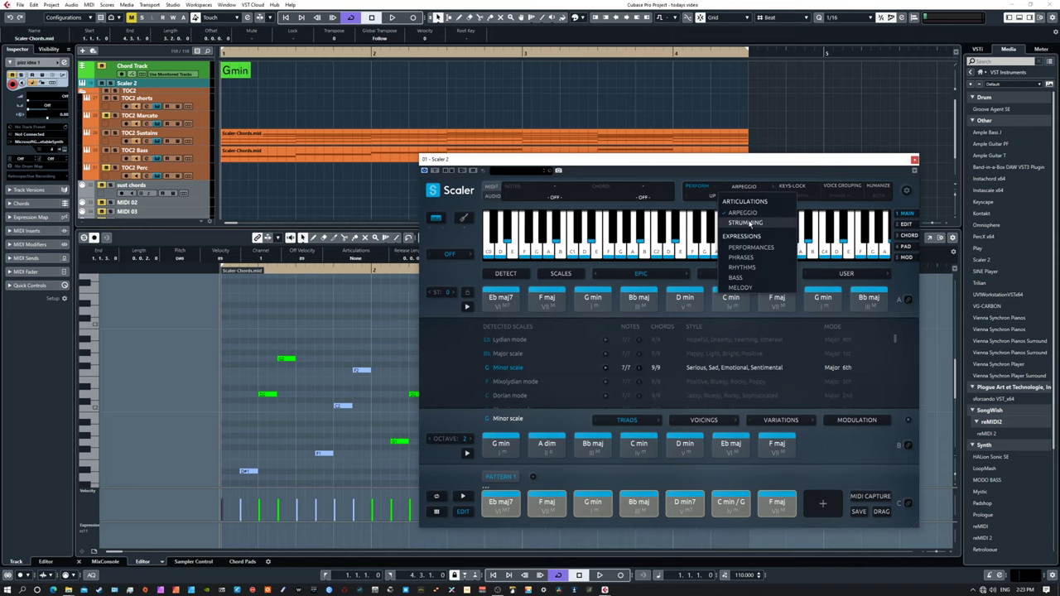
click(750, 223)
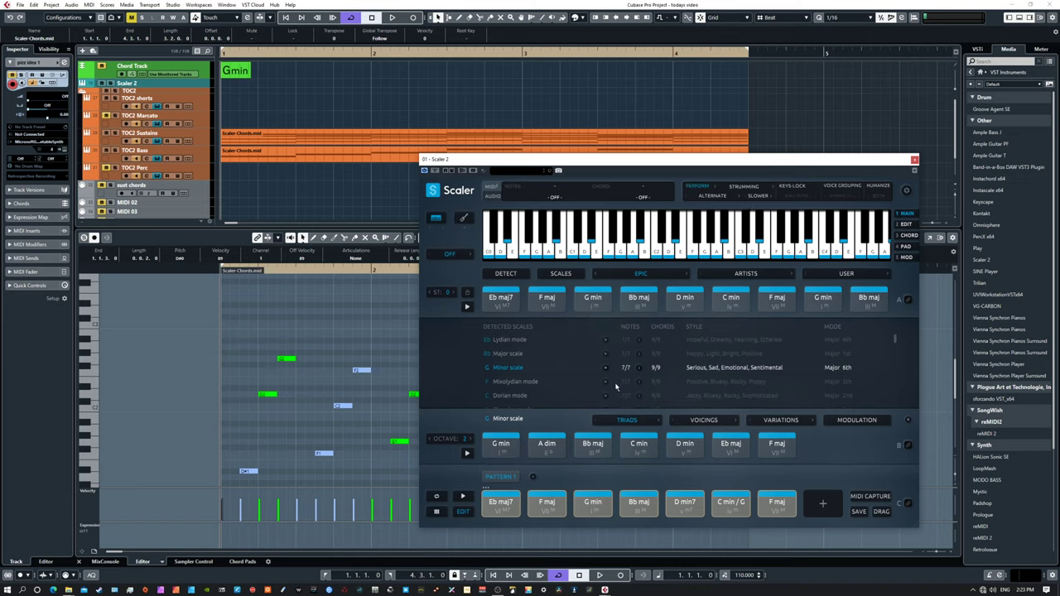
Step: Set Scaler's strumming to Alternate at the Slower speed and audition the Eb maj7 chord
click(759, 197)
click(766, 208)
click(500, 503)
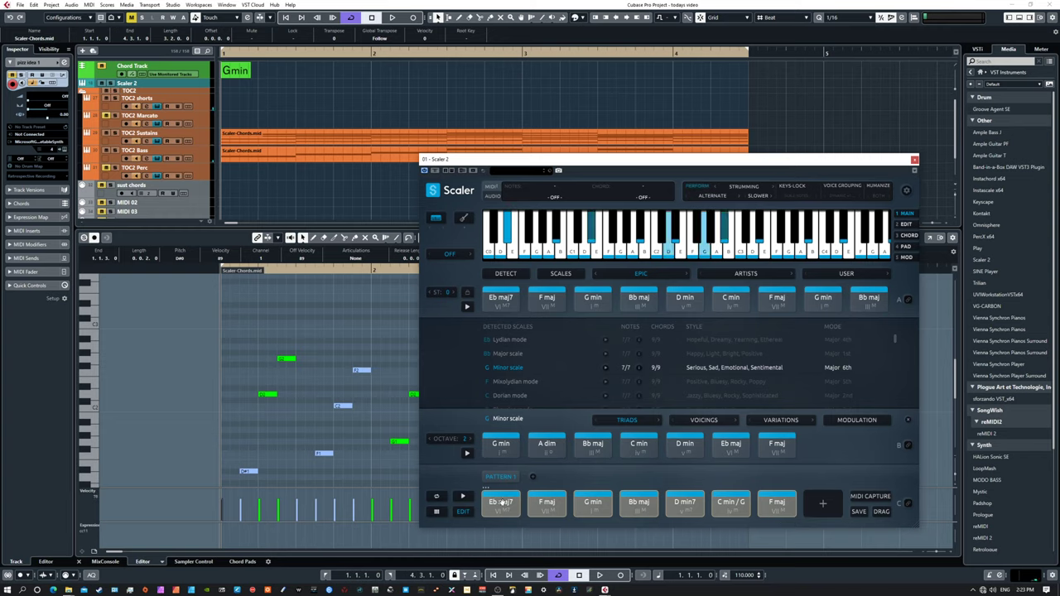
Step: Place the strummed progression on TOC2 shorts at bar 1, trim its end to match the other clips, and examine its notes
drag(233, 103, 233, 104)
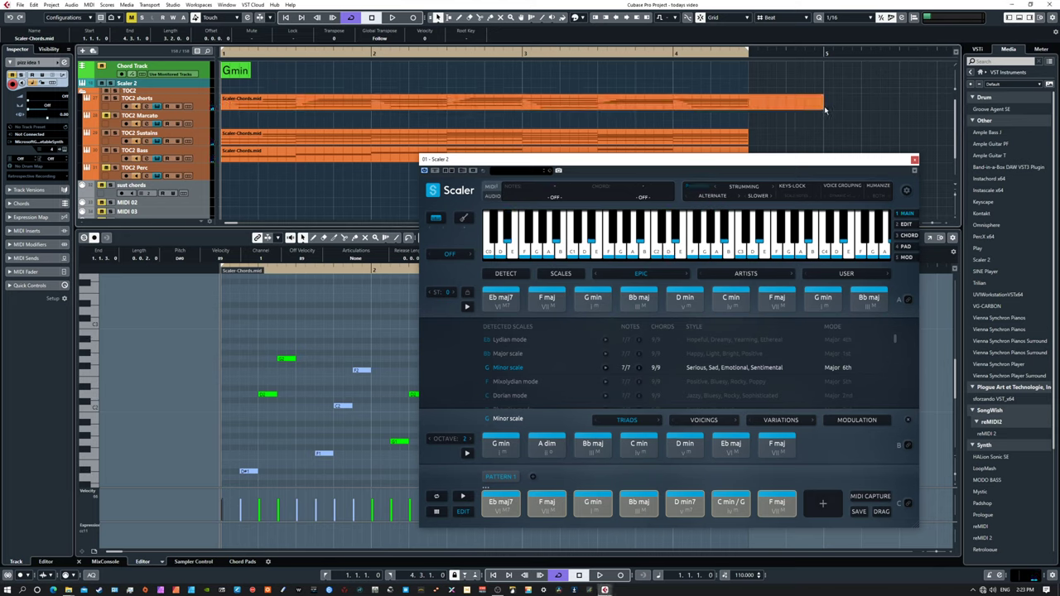
drag(825, 110, 747, 108)
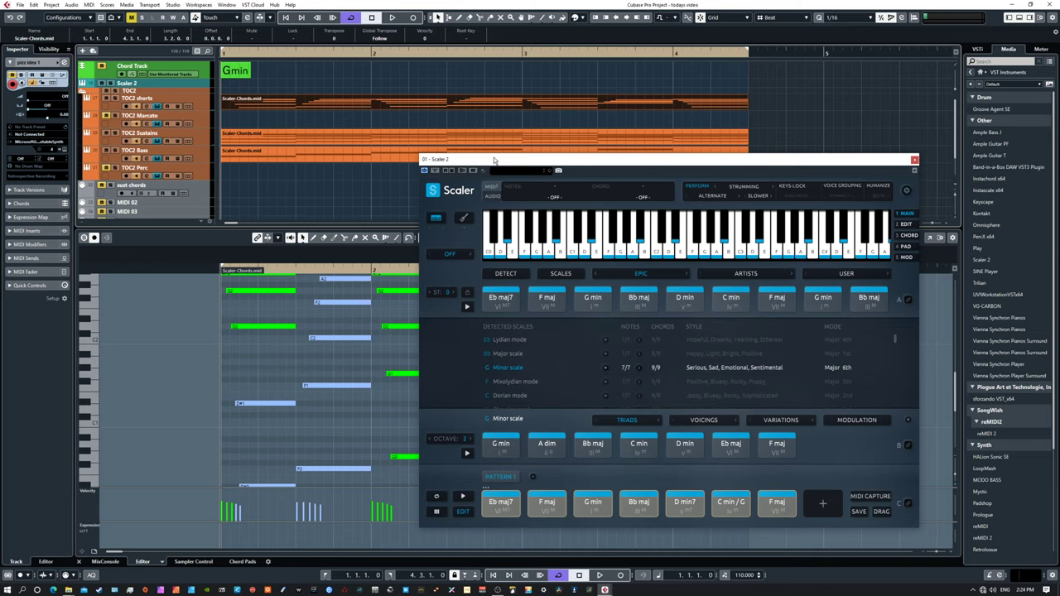
drag(646, 158, 0, 133)
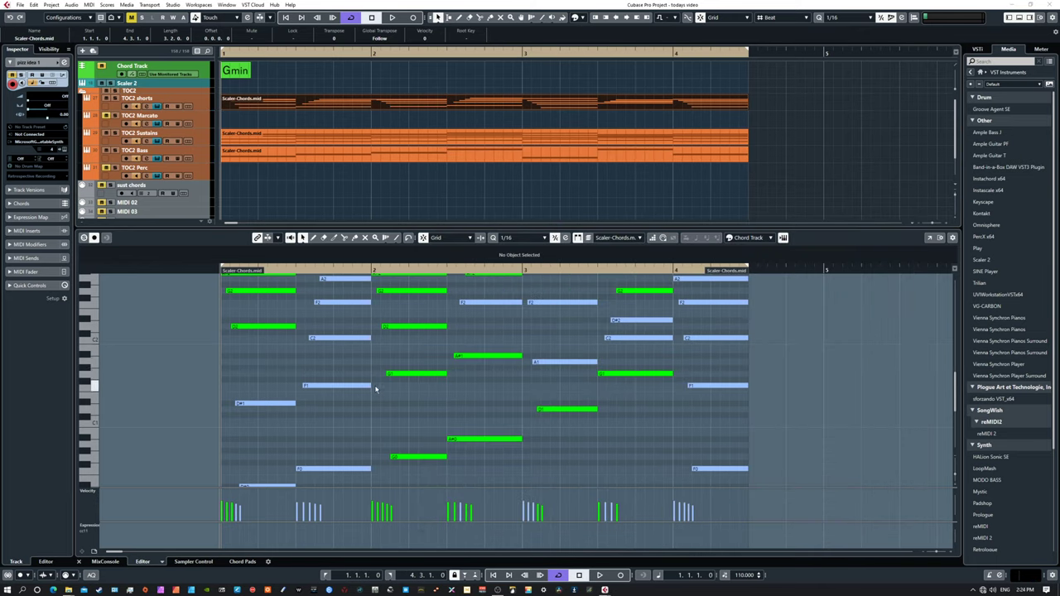
scroll(308, 347, up, 3)
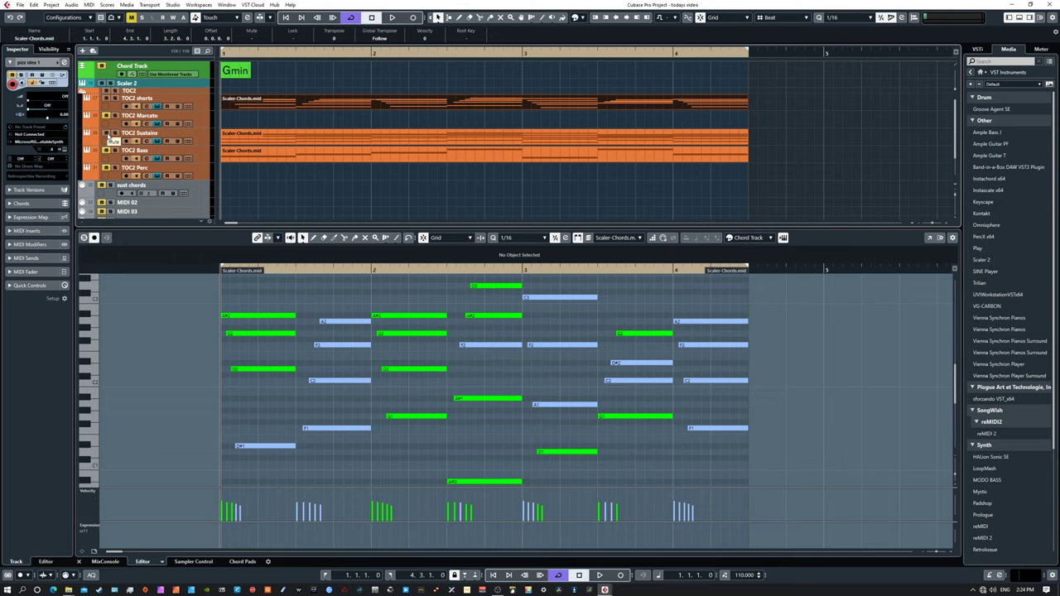
Step: Play back the TOC2 shorts clip from the start to hear it in the arrangement
key(space)
click(351, 190)
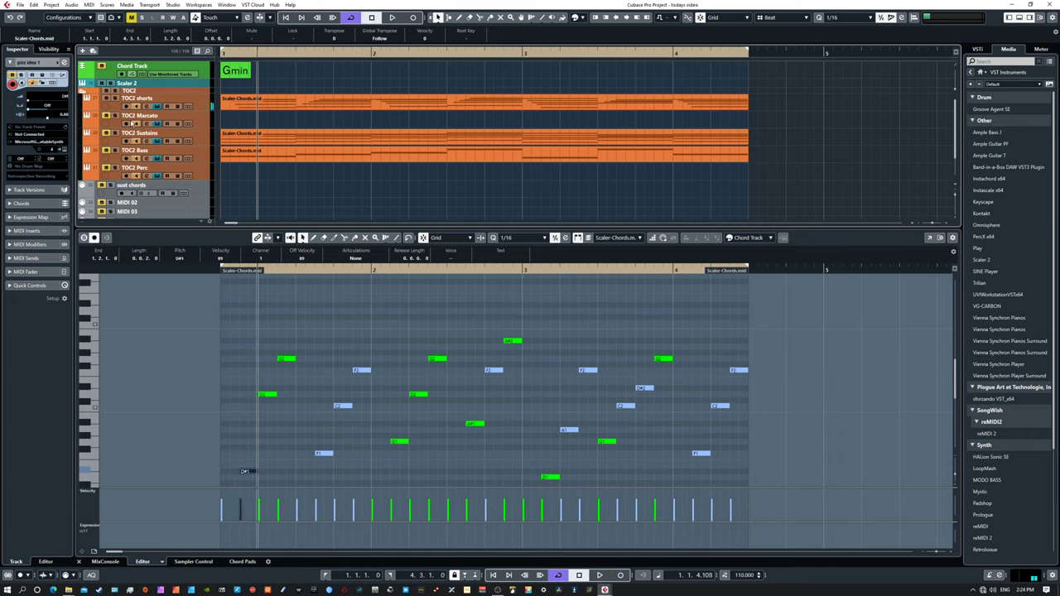
key(space)
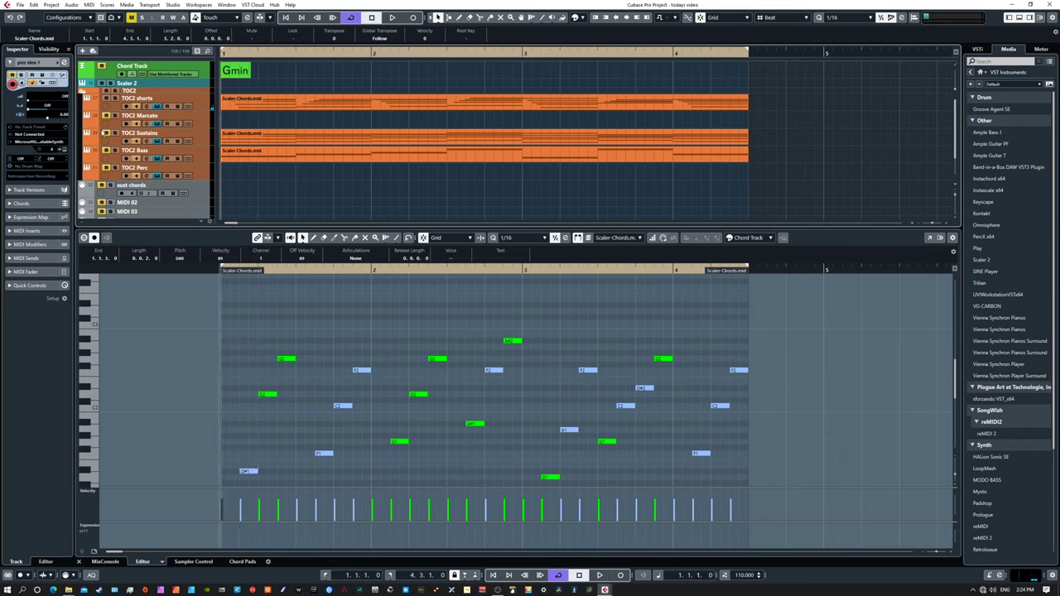
key(space)
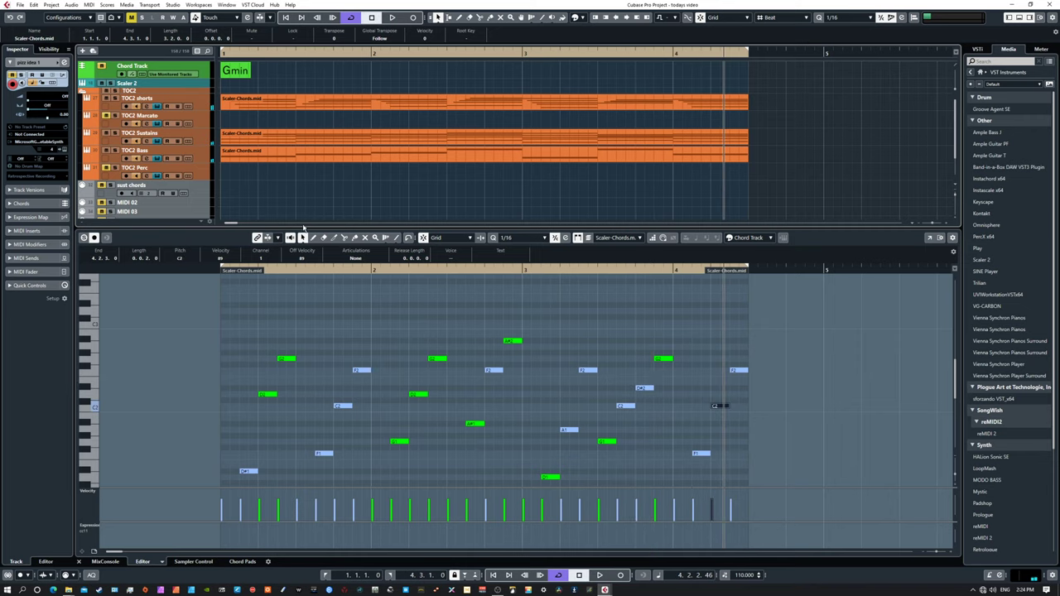
Step: Enlarge the track area and move the strummed clip from TOC2 shorts to the MIDI 05 track
drag(296, 226, 307, 271)
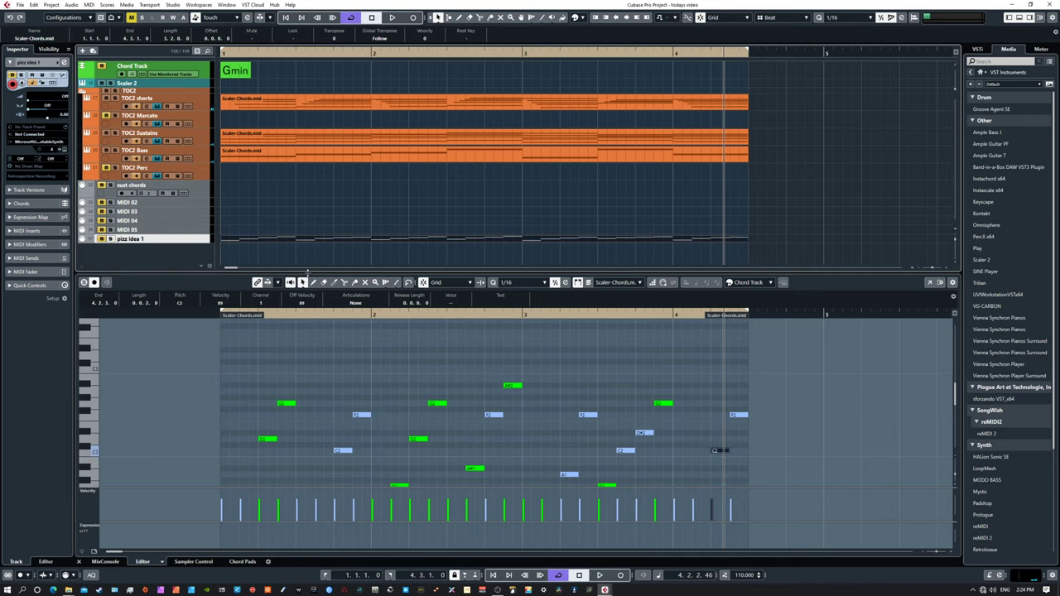
click(324, 107)
drag(324, 107, 314, 236)
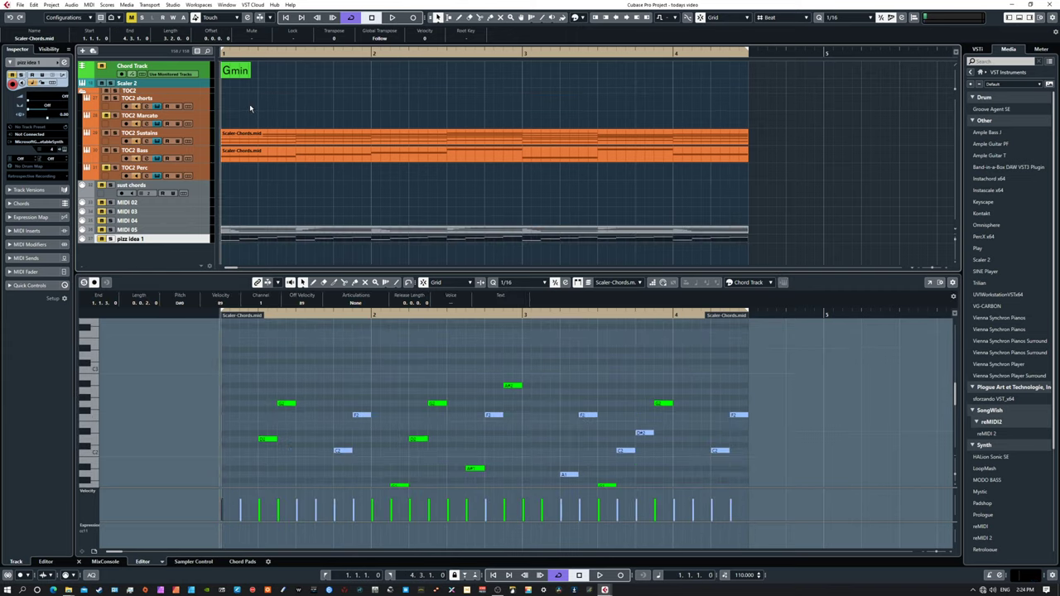
Step: Reopen Scaler 2, look through the Arpeggio note rates, and switch the Perform mode to Performances
click(604, 589)
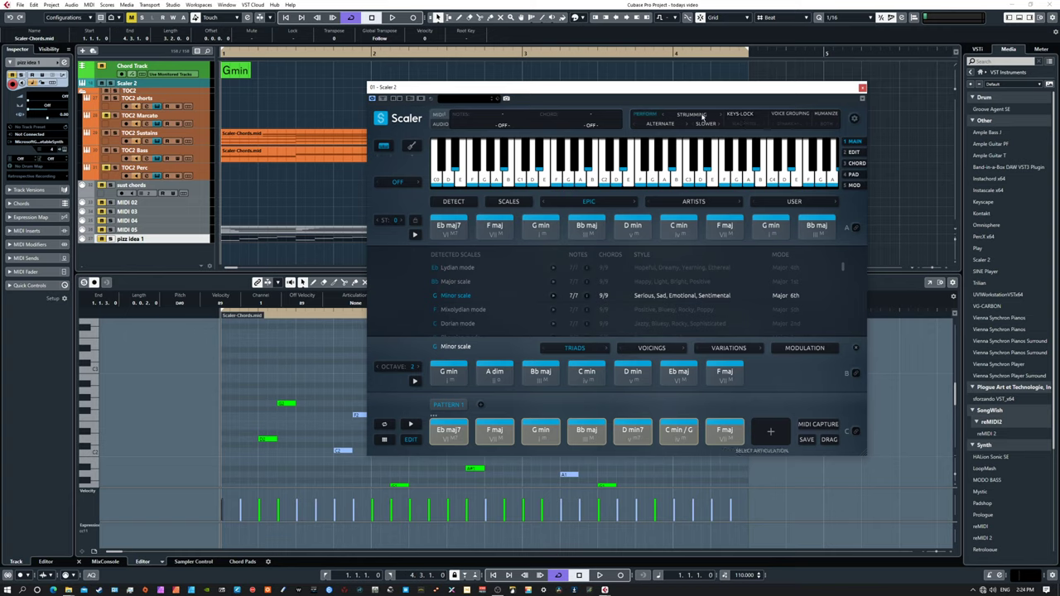
click(702, 116)
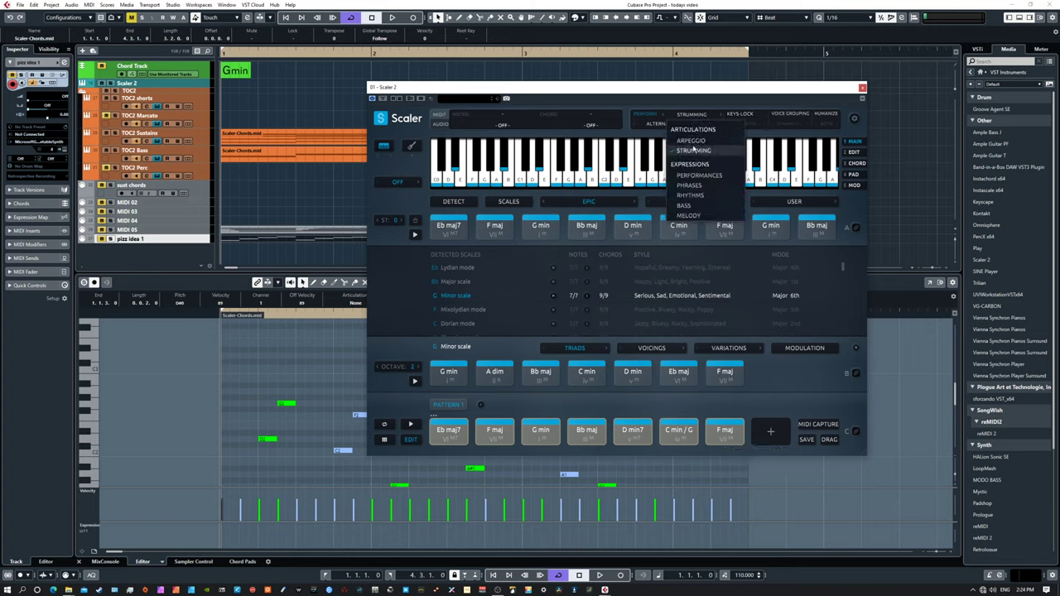
click(705, 142)
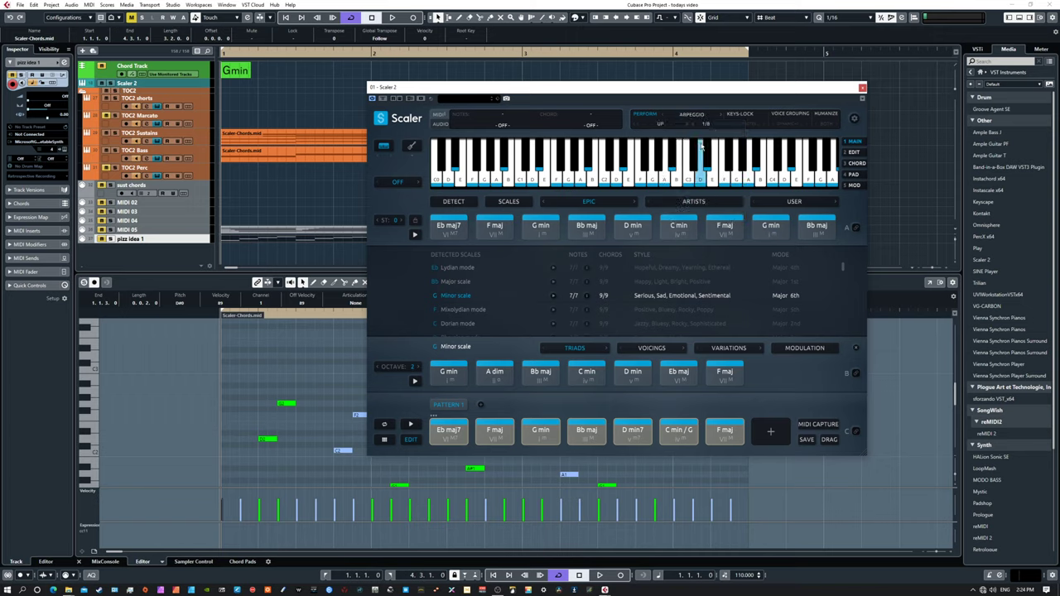
click(706, 123)
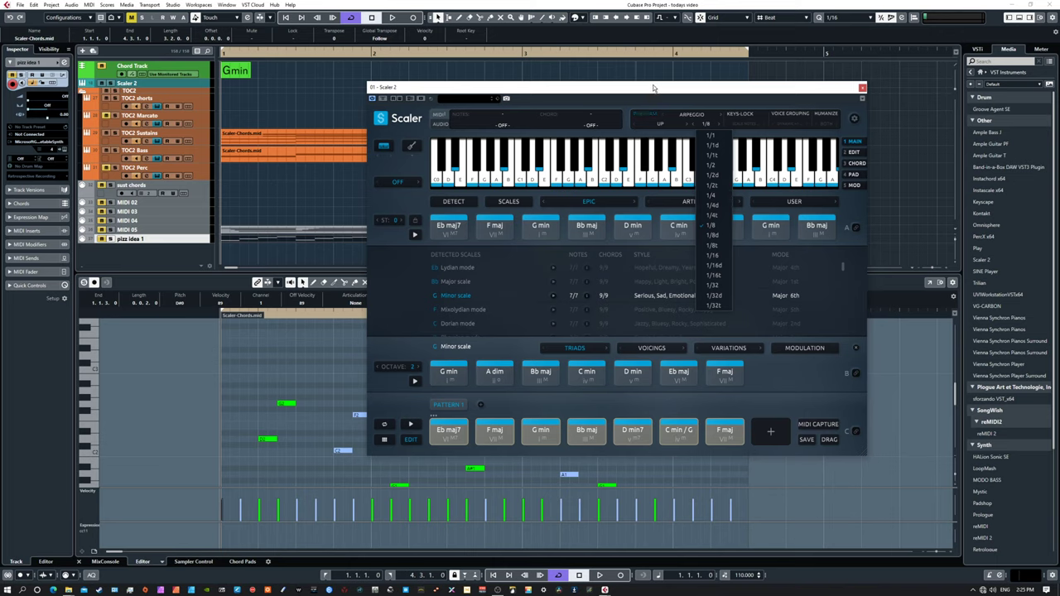
click(698, 119)
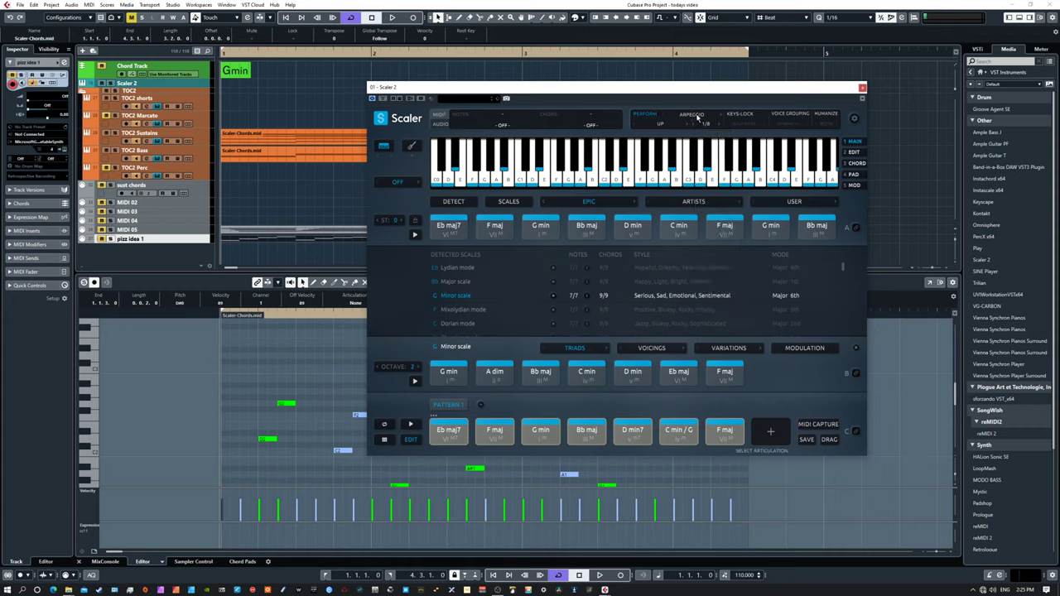
click(696, 117)
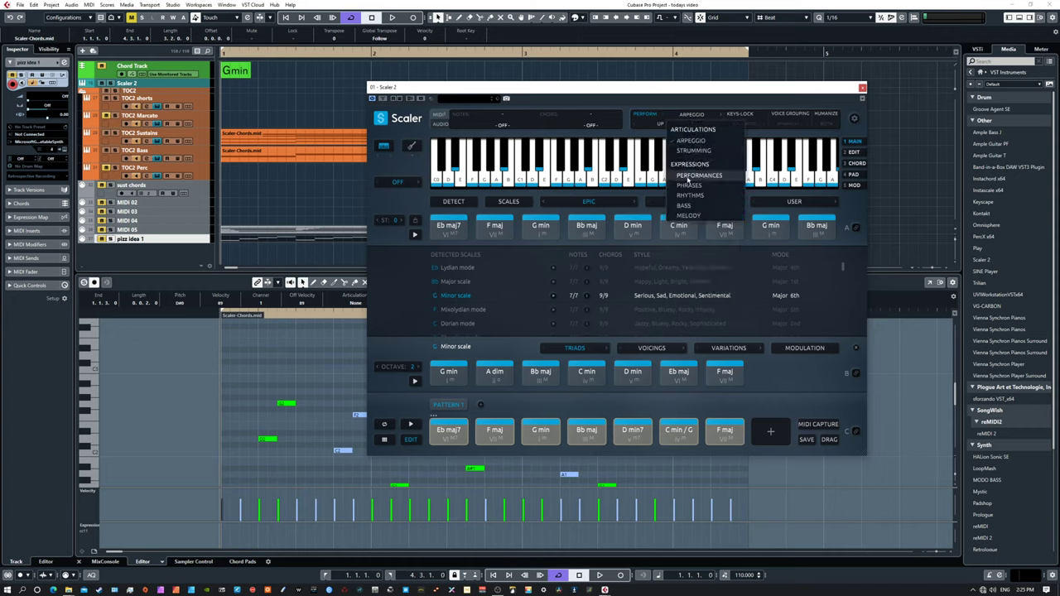
click(688, 176)
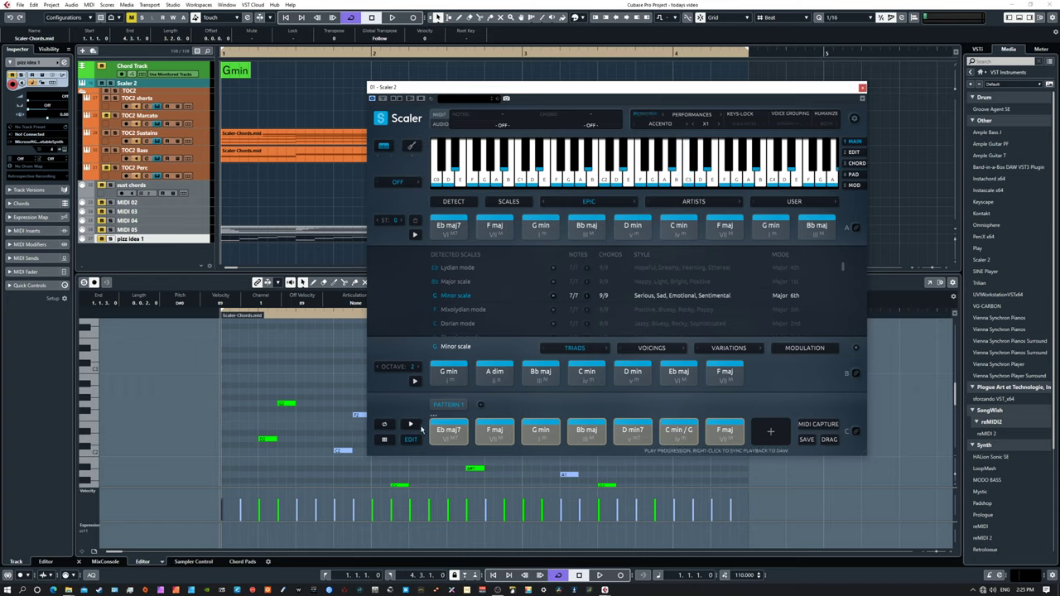
Step: Audition the chord progression with the Accento and Adagietto performances
click(410, 425)
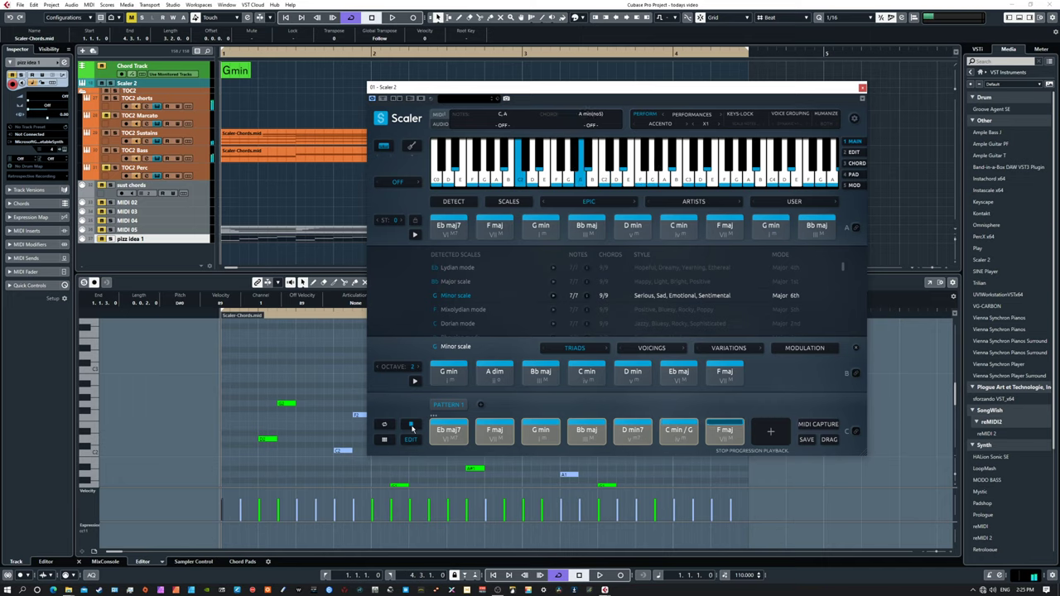
click(686, 124)
click(411, 425)
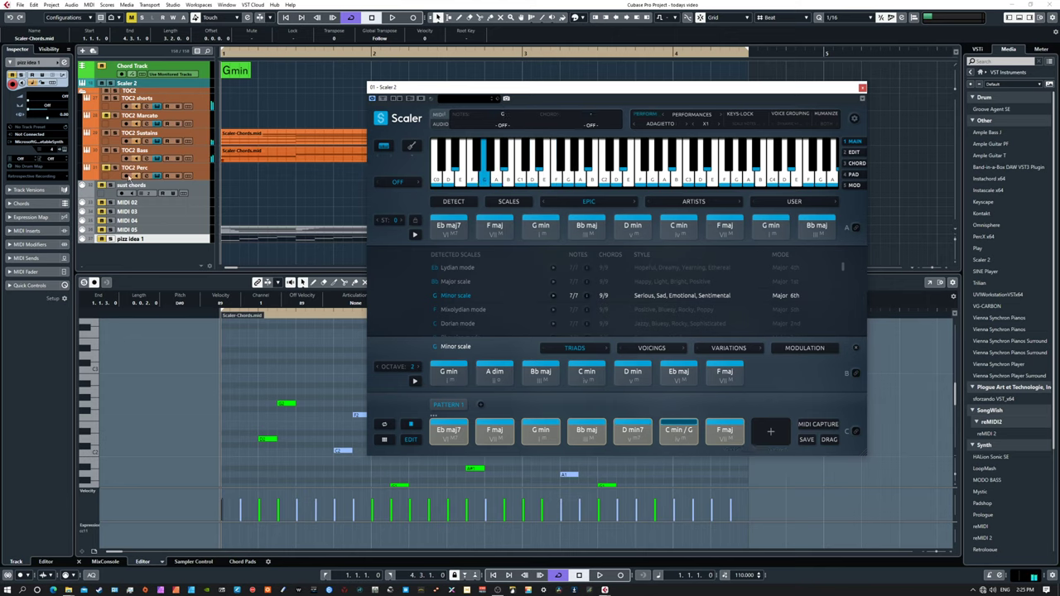
Step: Load the STRINGS Full Staccato preset for TOC2 shorts and close the instrument window
click(187, 106)
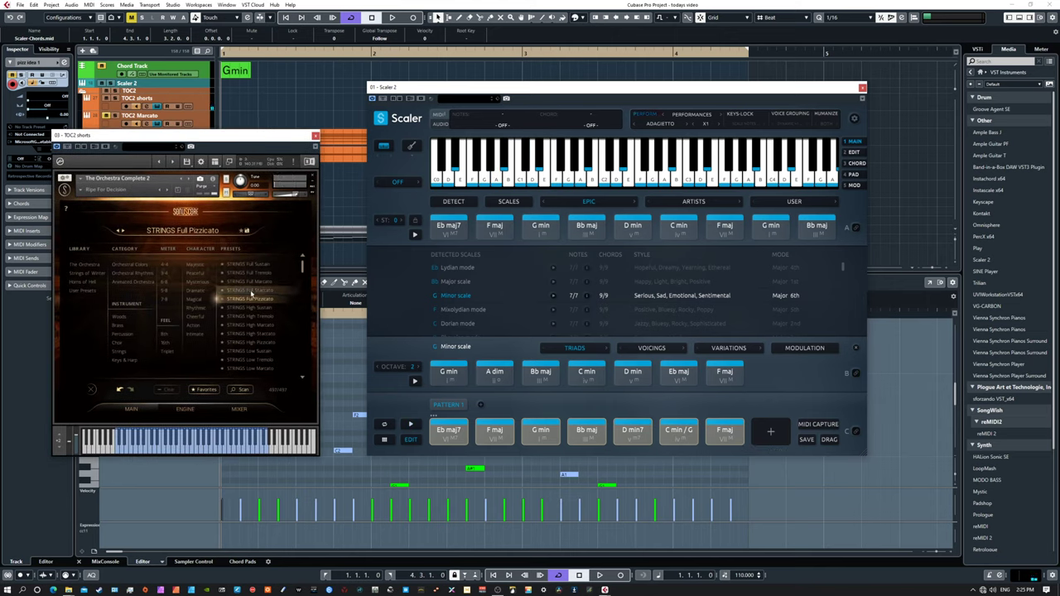
click(251, 292)
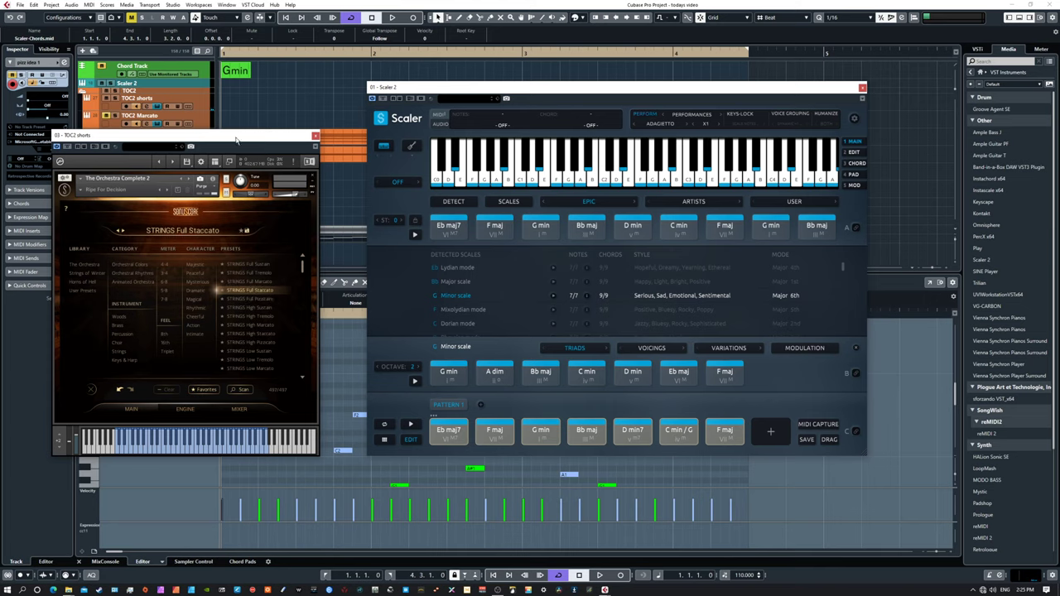
click(314, 135)
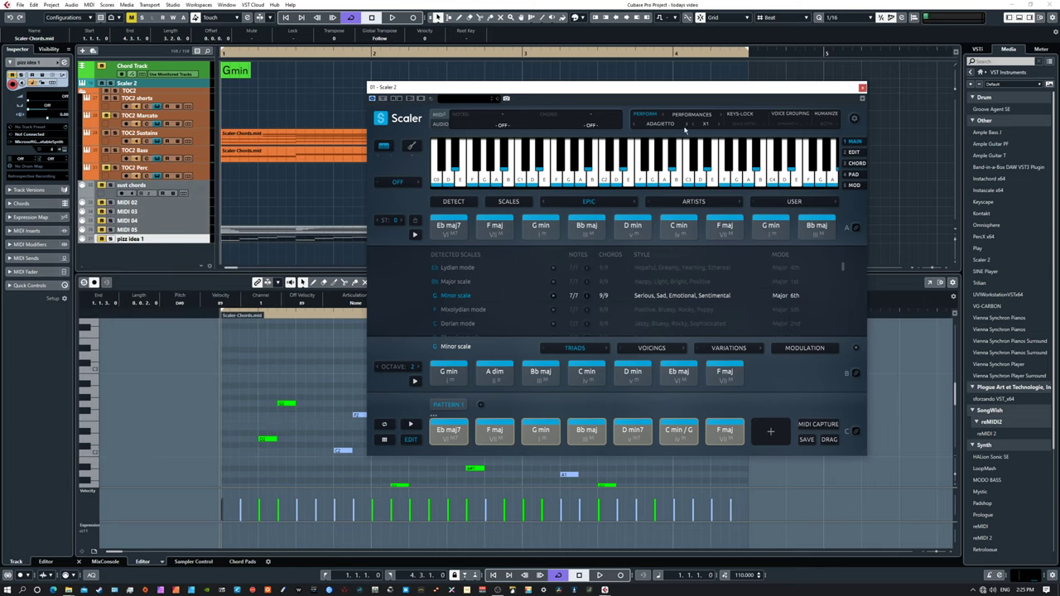
Step: Audition the progression with the Alt performance, enabling Voice Grouping and setting it to Open Voicing
click(412, 424)
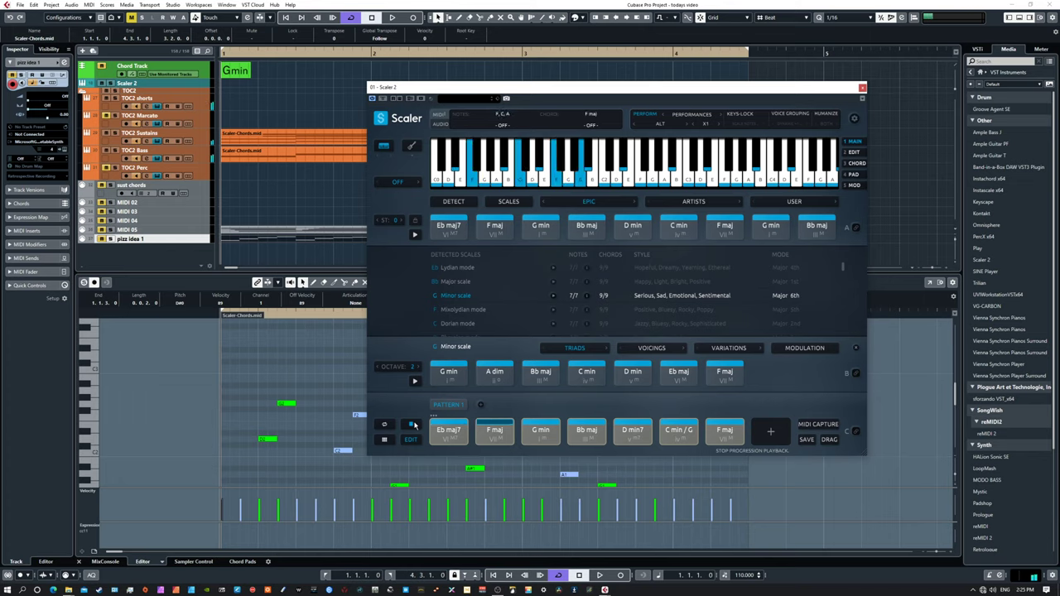
click(783, 115)
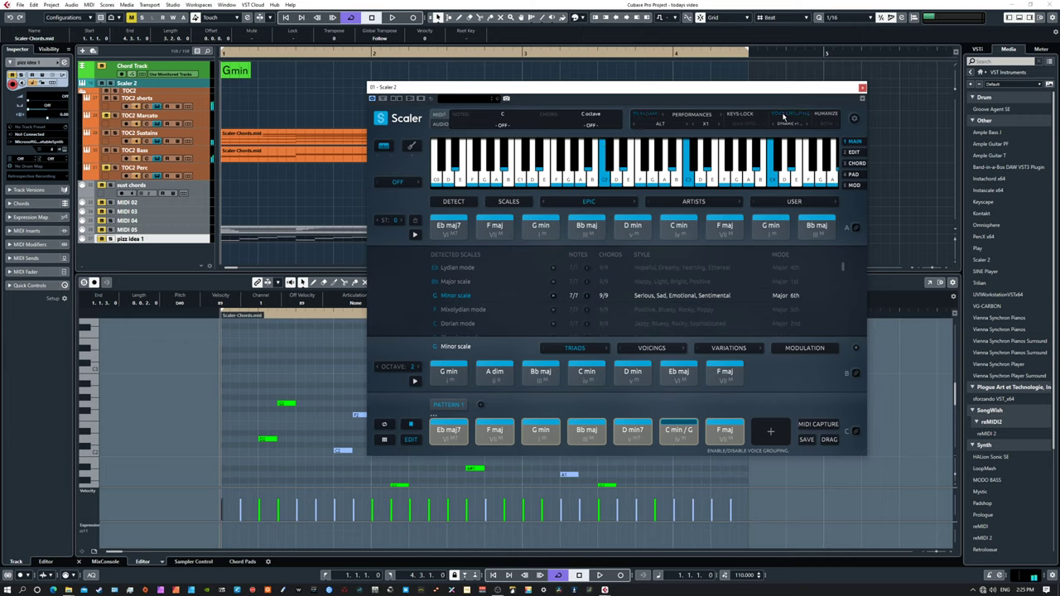
click(787, 122)
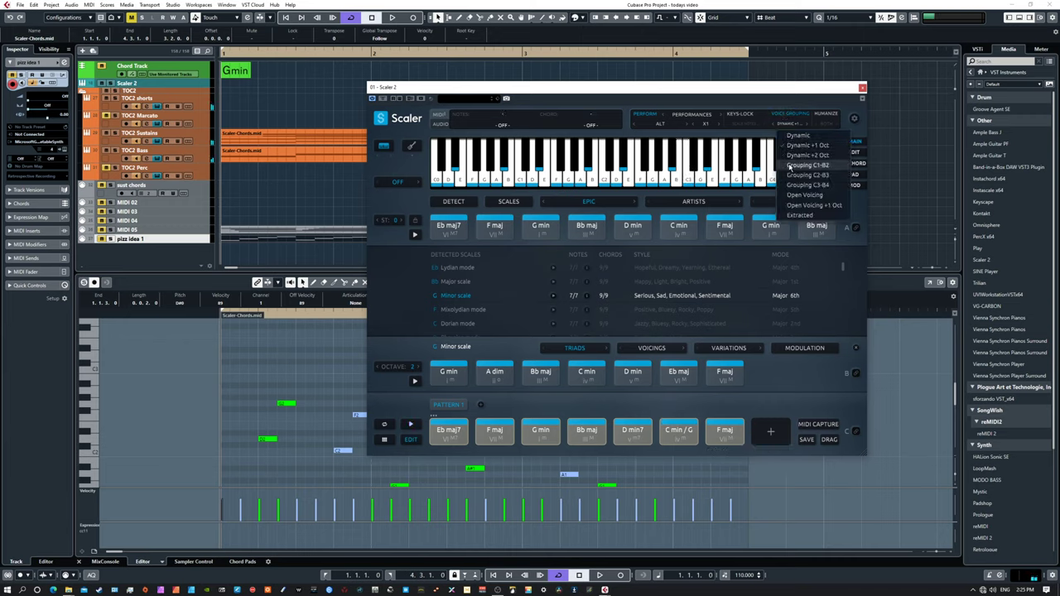
click(790, 195)
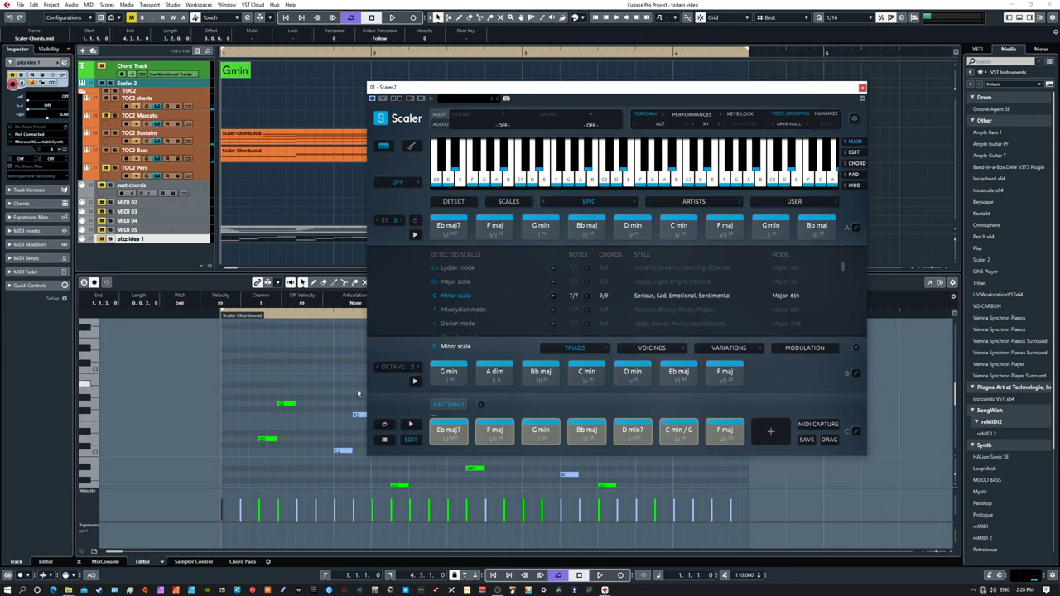
click(410, 424)
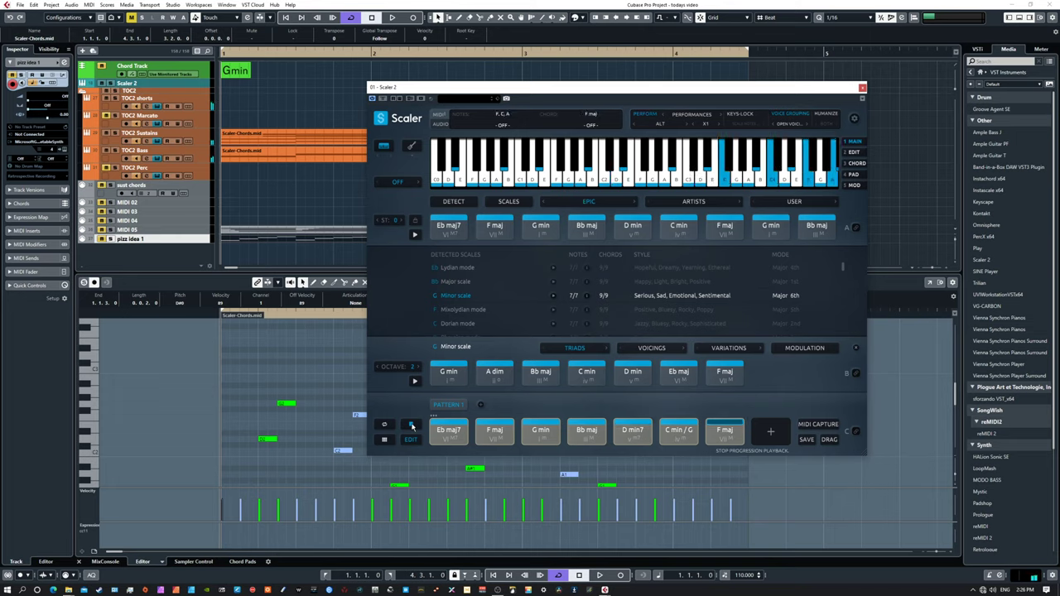
click(410, 425)
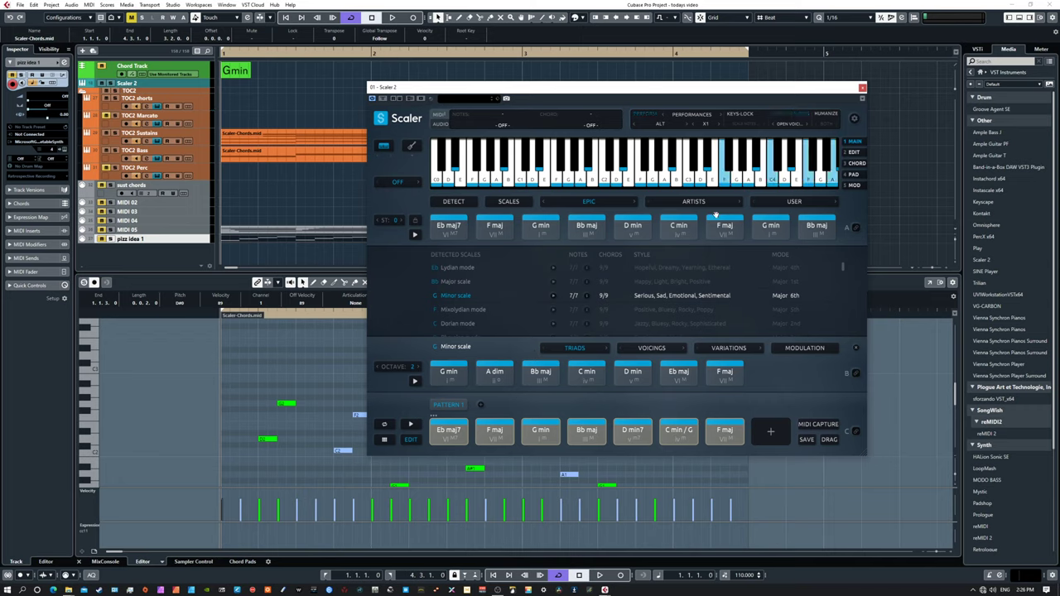
Step: Change the performance to Allargando from the Espressivo group and play the progression with it
click(702, 118)
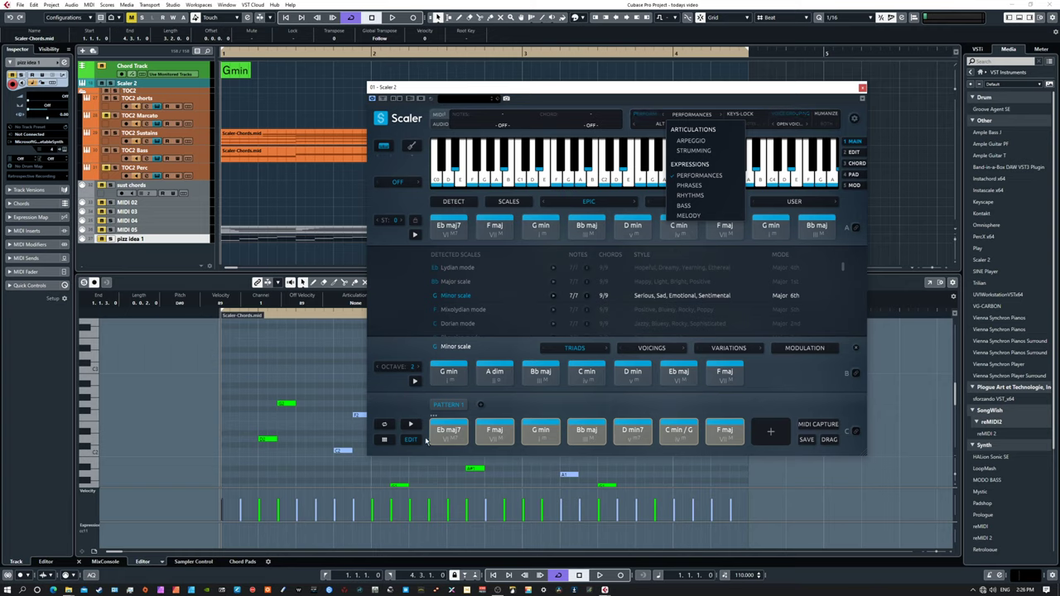
click(424, 347)
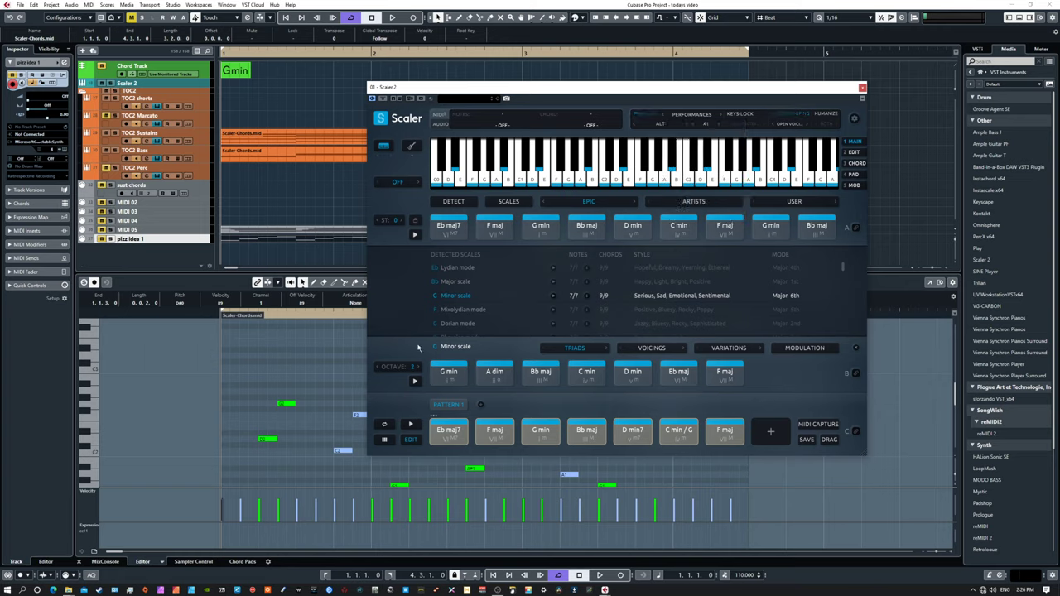
click(664, 126)
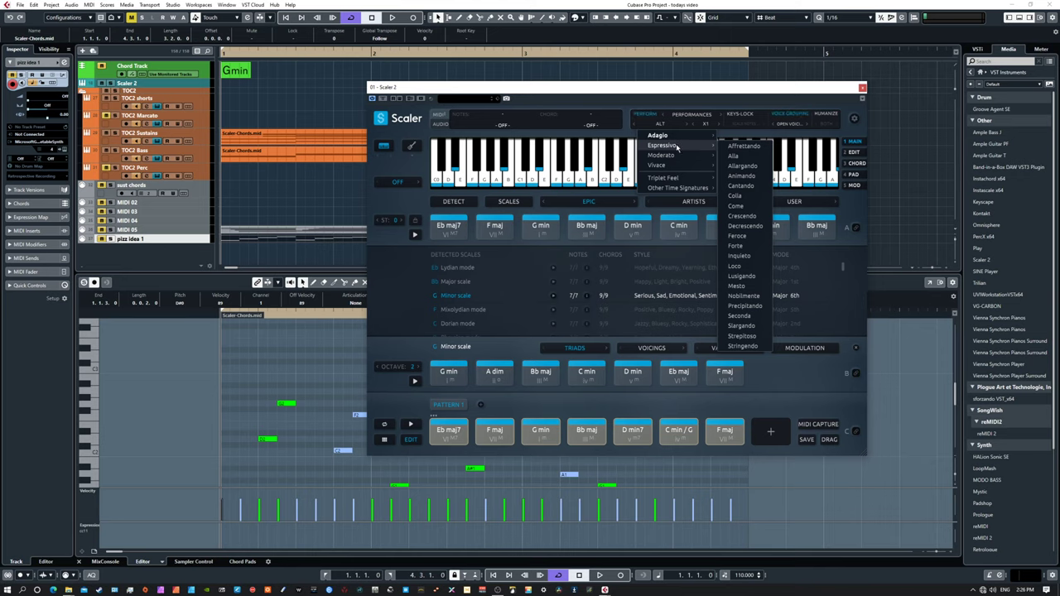
click(721, 169)
click(411, 425)
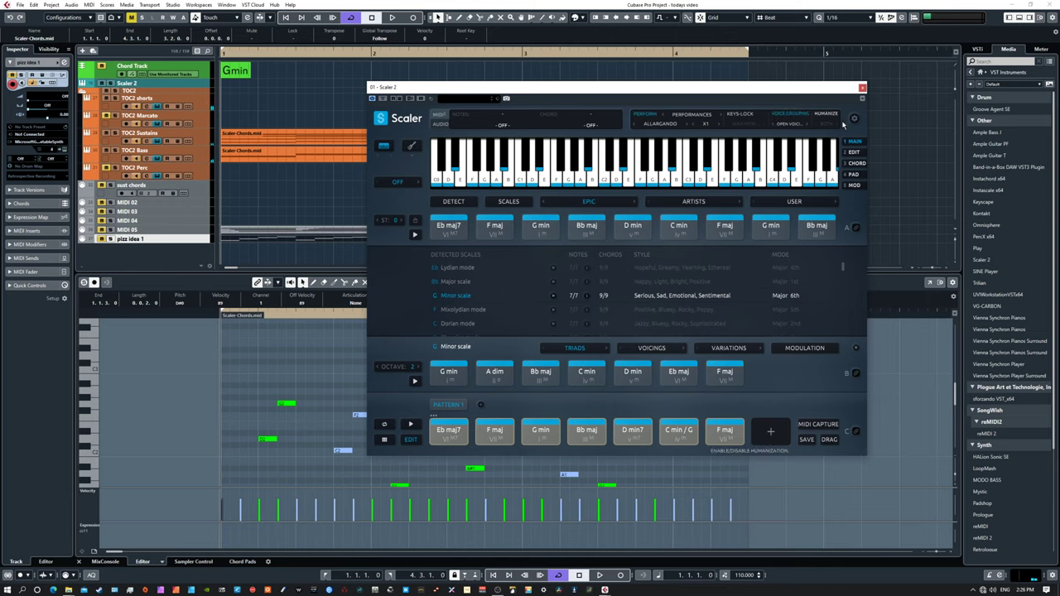
Step: Open Scaler's playback settings, review the chord duration options, and select 4 Beats
click(854, 119)
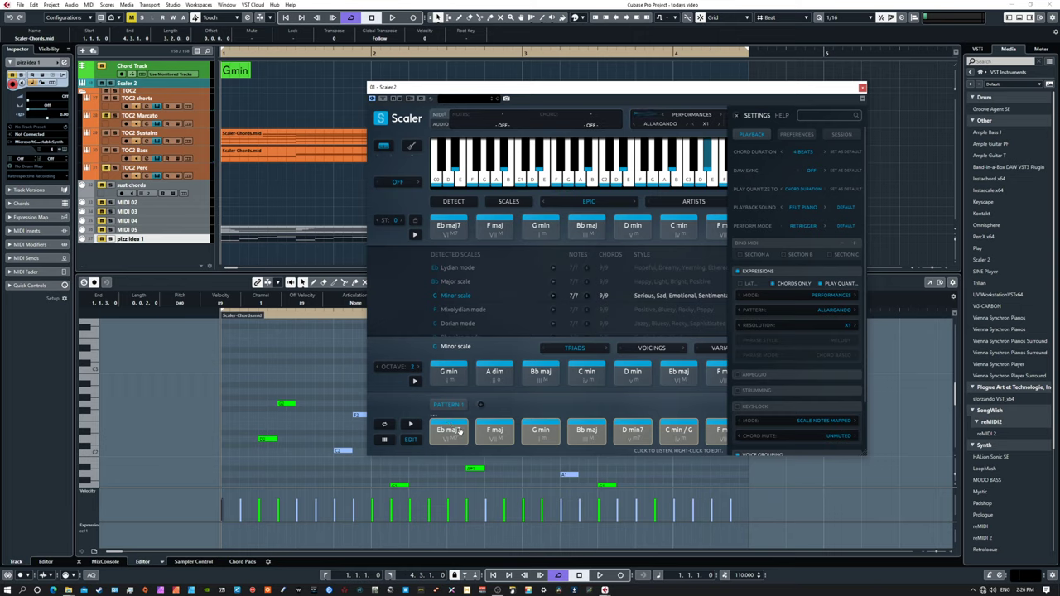
click(803, 152)
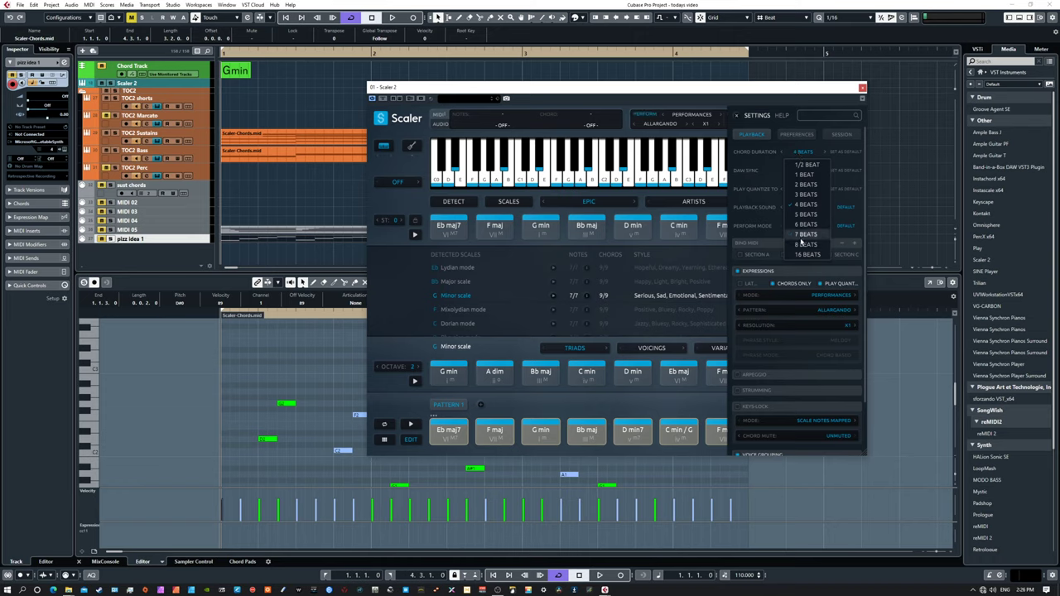
click(803, 203)
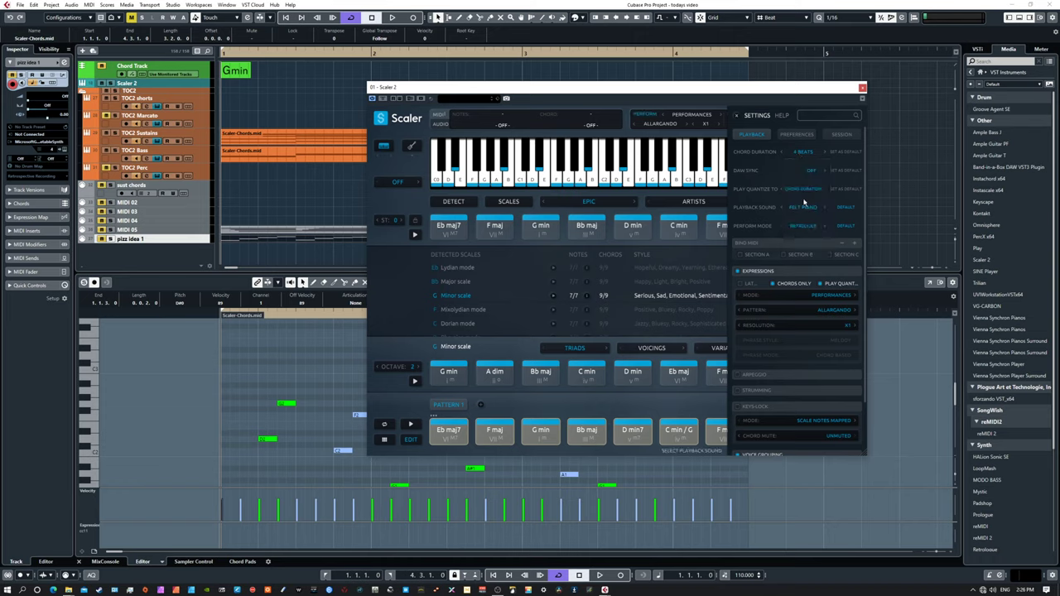
Step: Place Scaler's Allargando pattern as MIDI at bar 1 of the TOC2 shorts track and trim it to end with the other clips
click(736, 117)
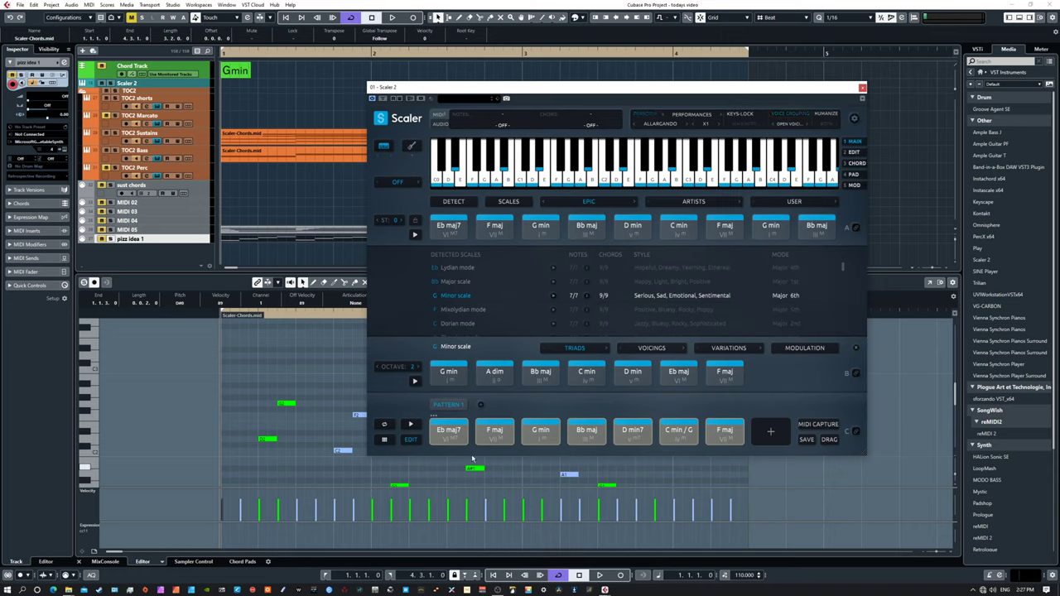
drag(414, 90, 547, 100)
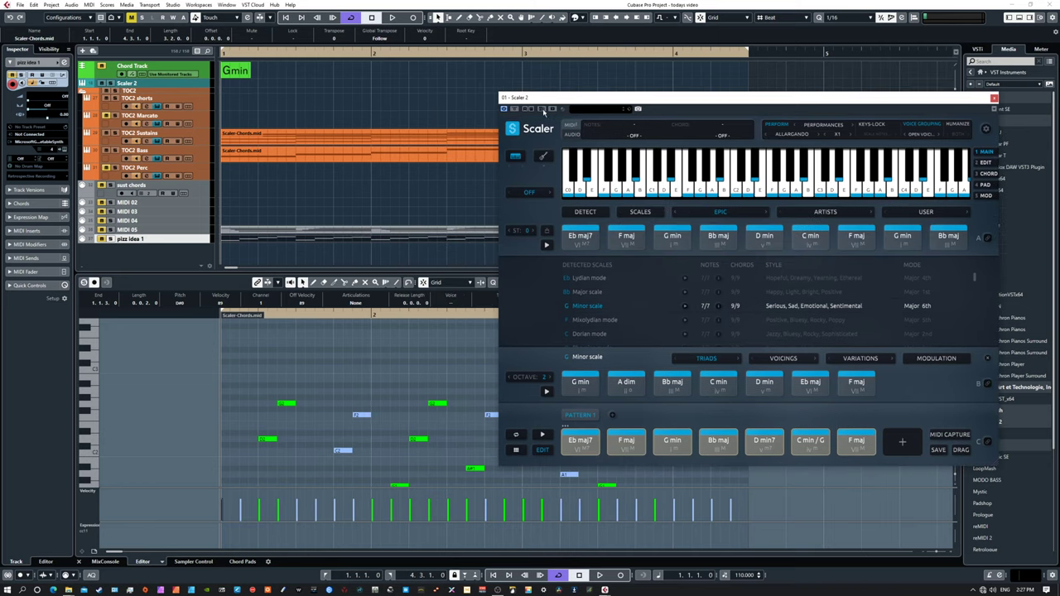
click(586, 446)
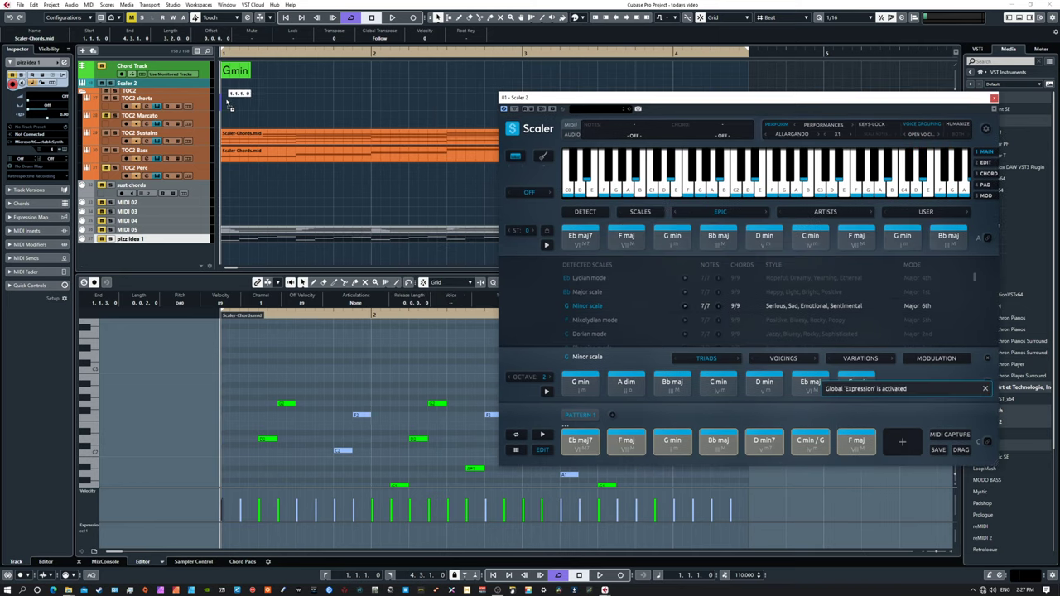
drag(227, 101, 226, 101)
drag(662, 97, 0, 33)
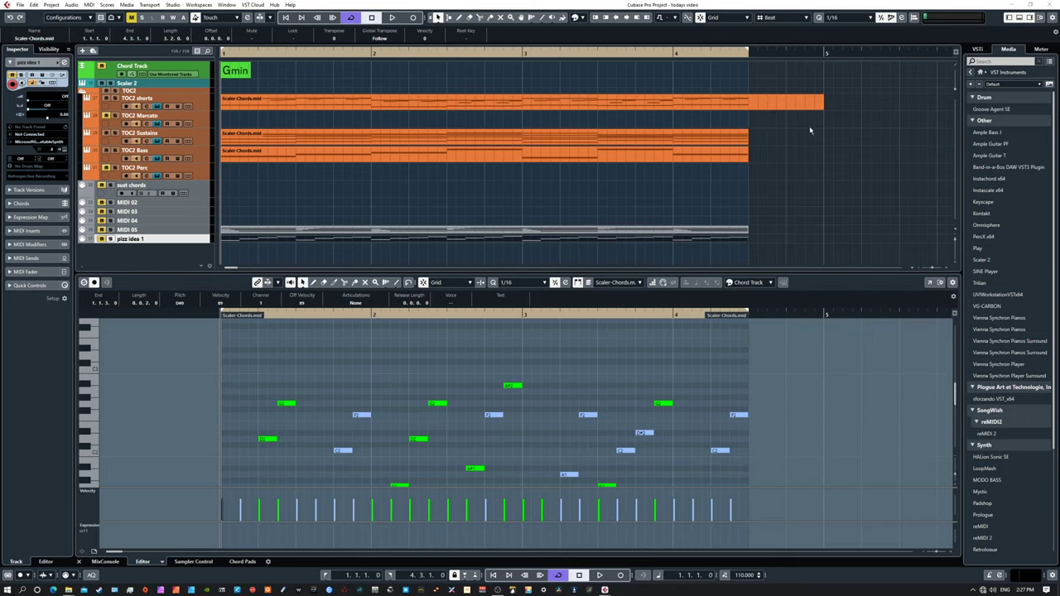
click(820, 106)
drag(822, 107, 748, 108)
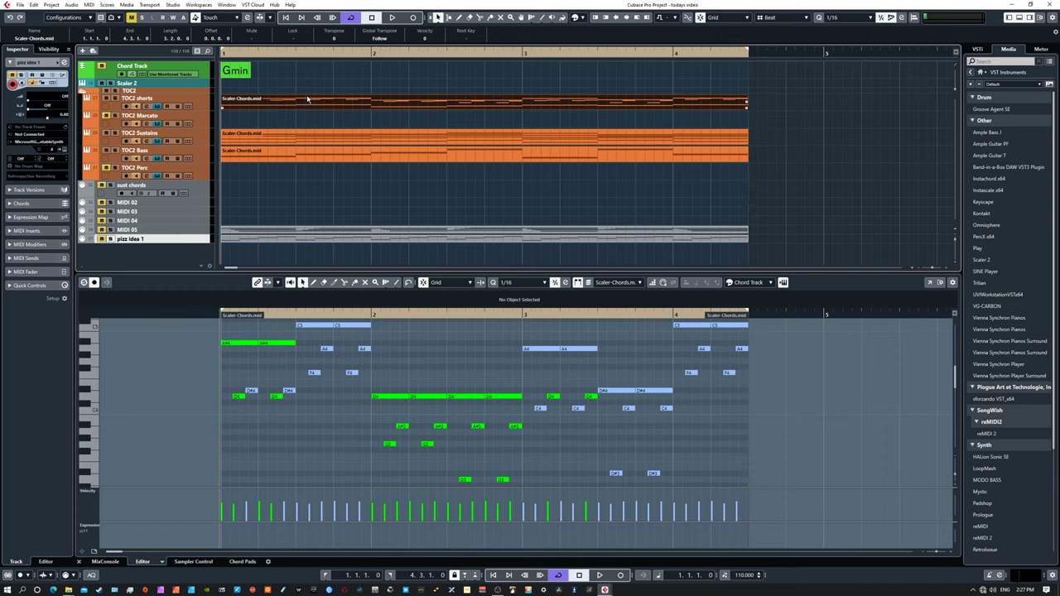
Step: Play the arrangement with the new TOC2 shorts clip and view the notes of the pizz idea clip
key(space)
click(107, 135)
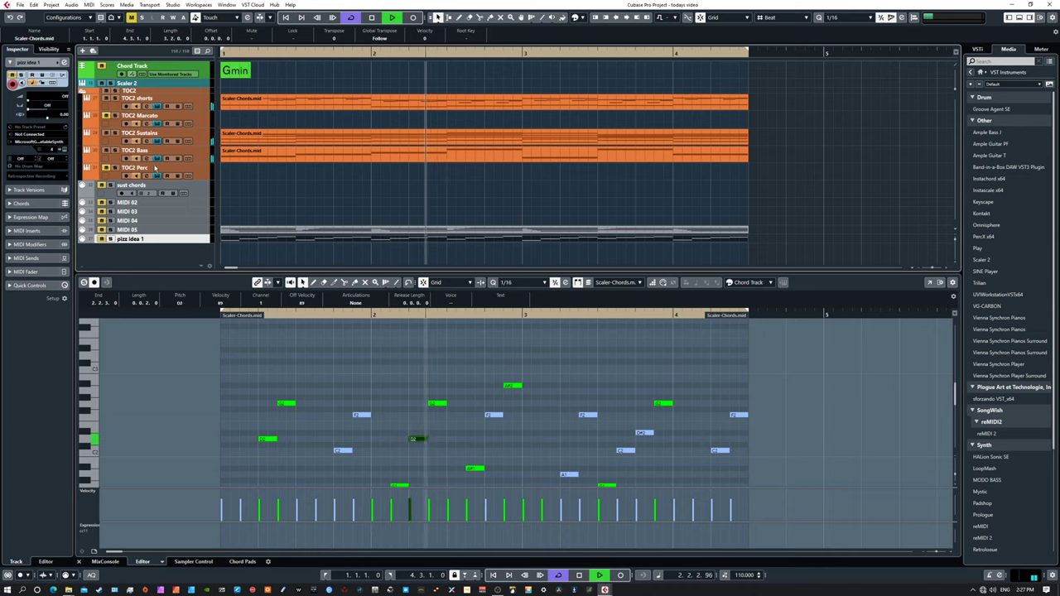
scroll(490, 372, down, 5)
scroll(489, 371, up, 2)
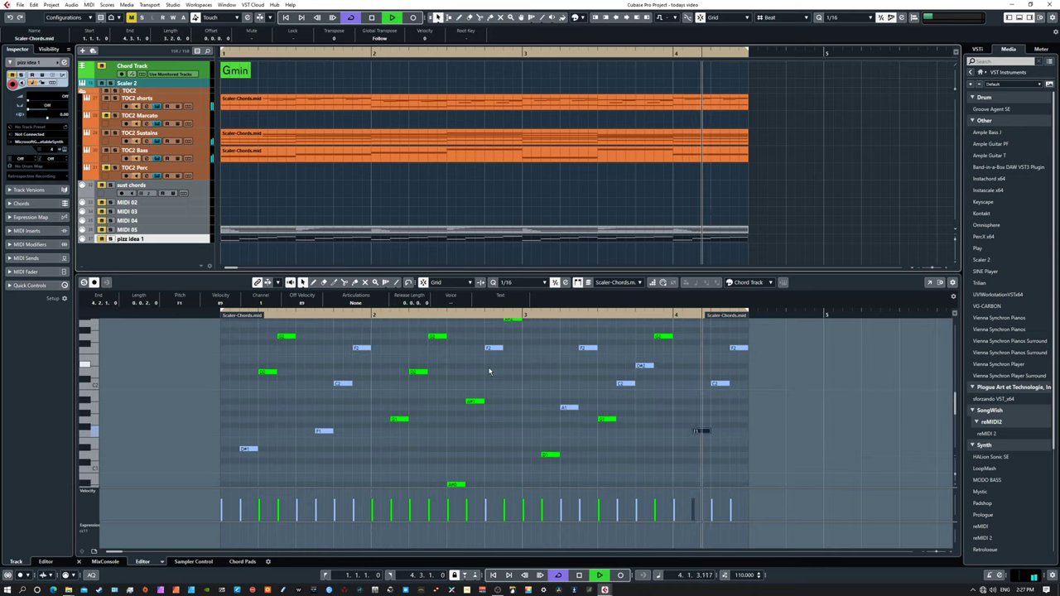
key(space)
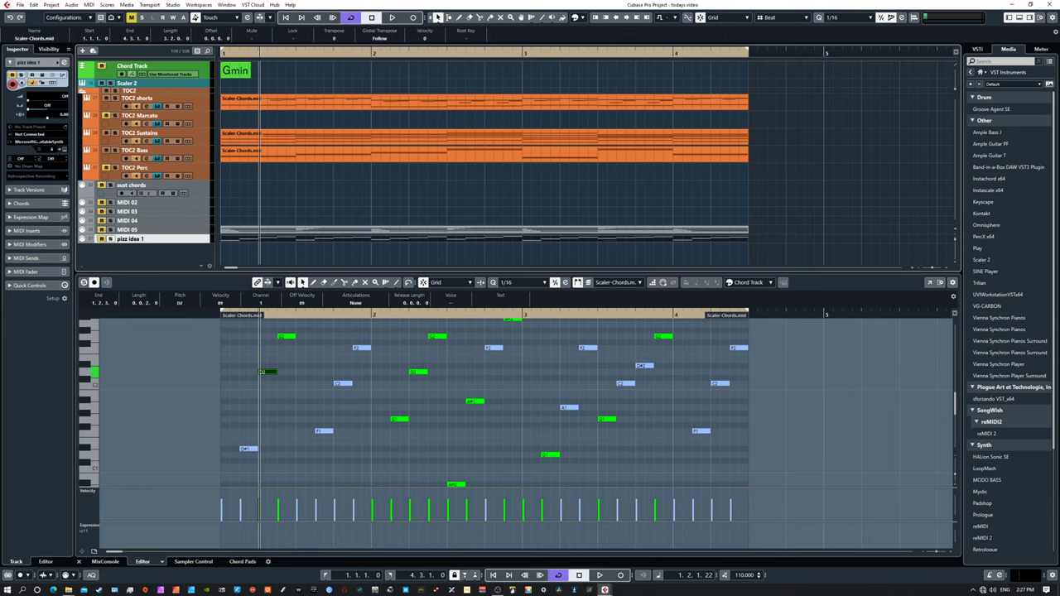
Step: Load the STRINGS Full Pizzicato preset for TOC2 shorts and audition it with the arrangement
click(157, 106)
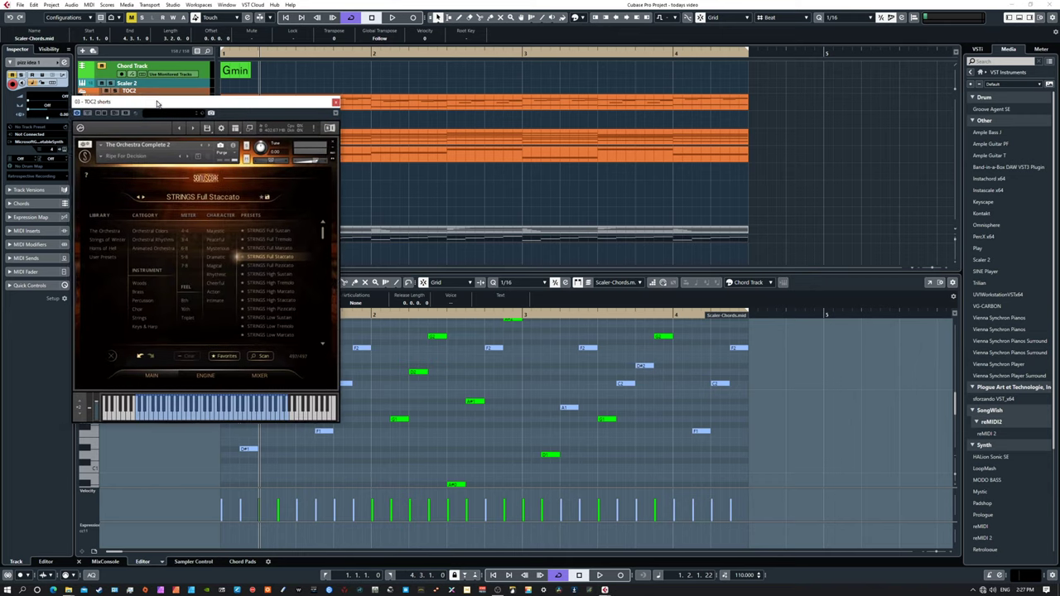
click(250, 265)
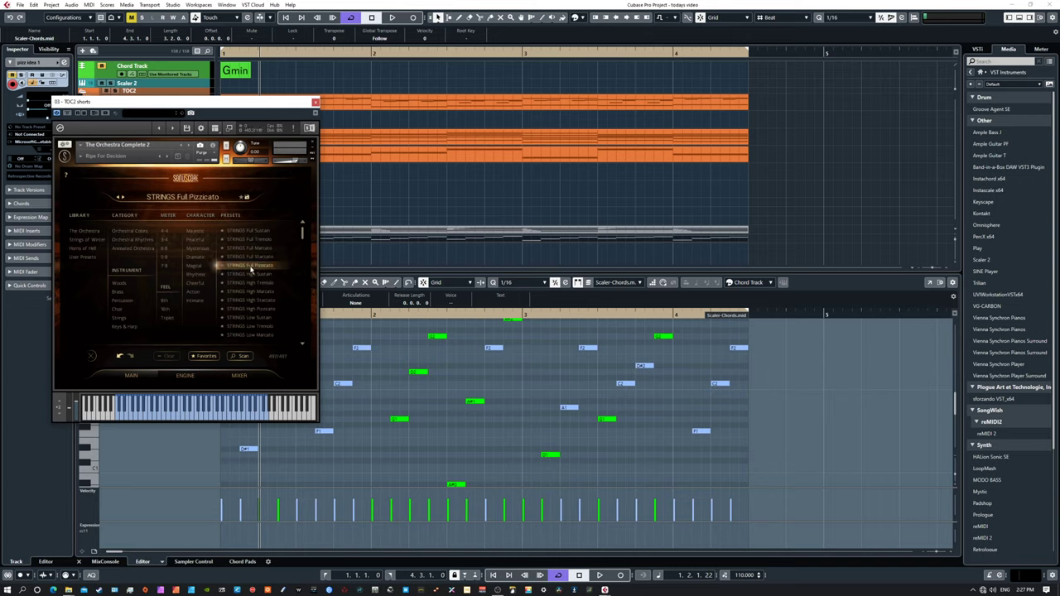
key(space)
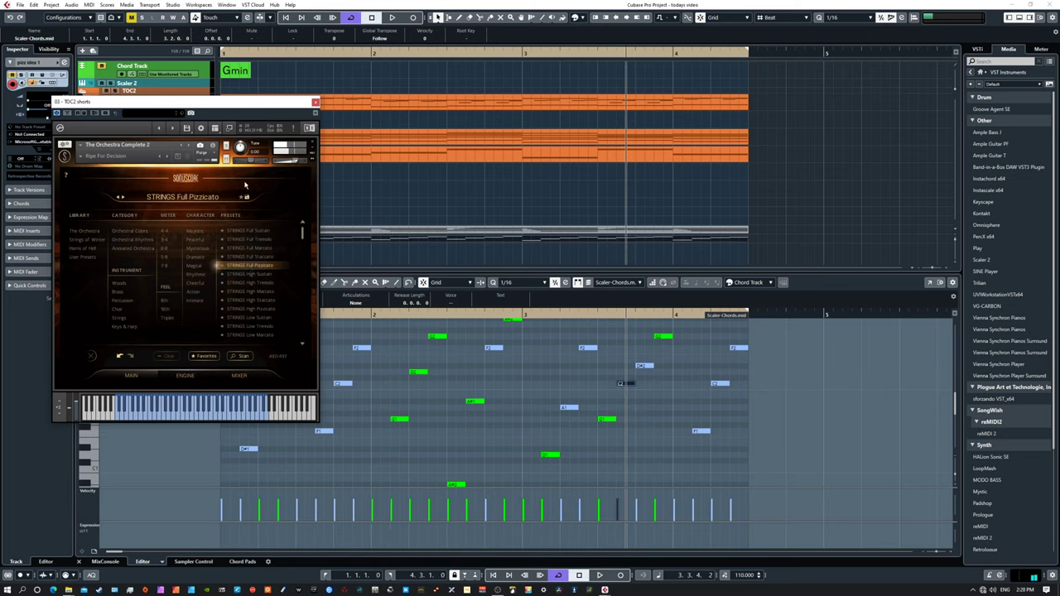
drag(257, 108, 16, 108)
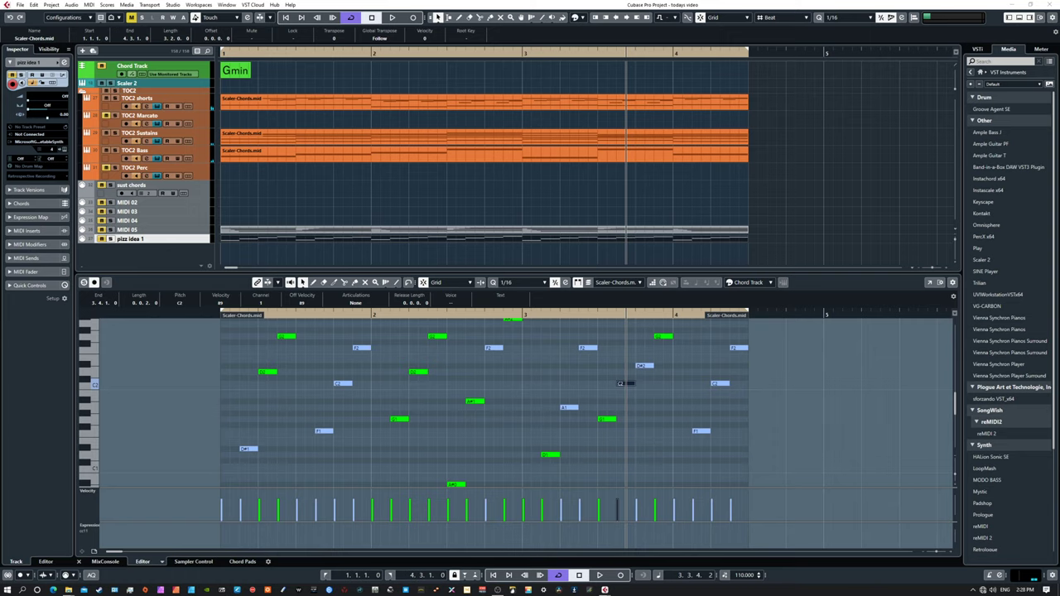
key(space)
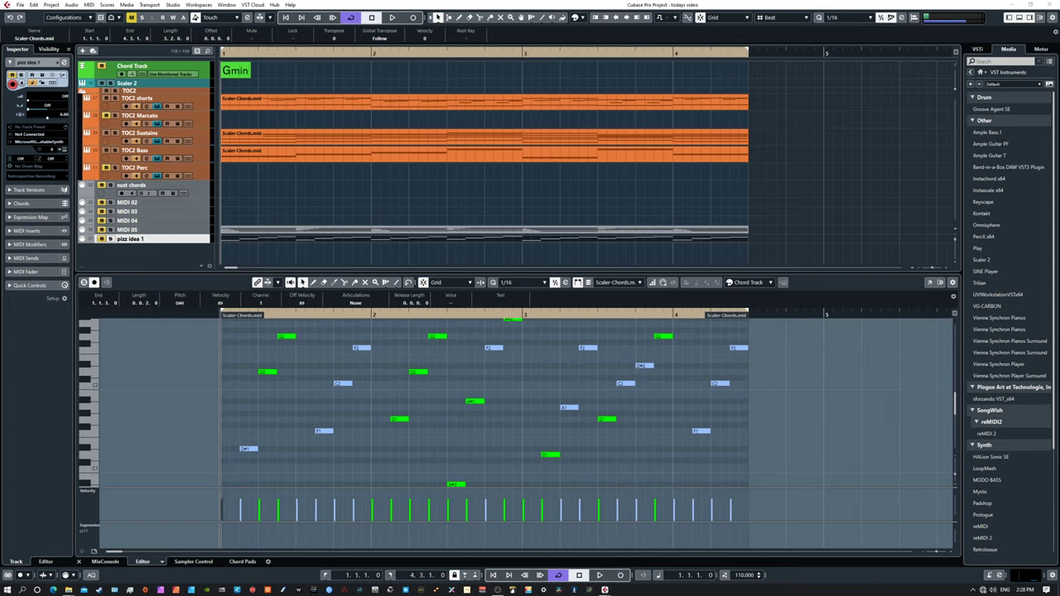
Step: Bring Scaler back into view, enable Humanize set to Both, and move its window out of the way
drag(19, 195, 538, 136)
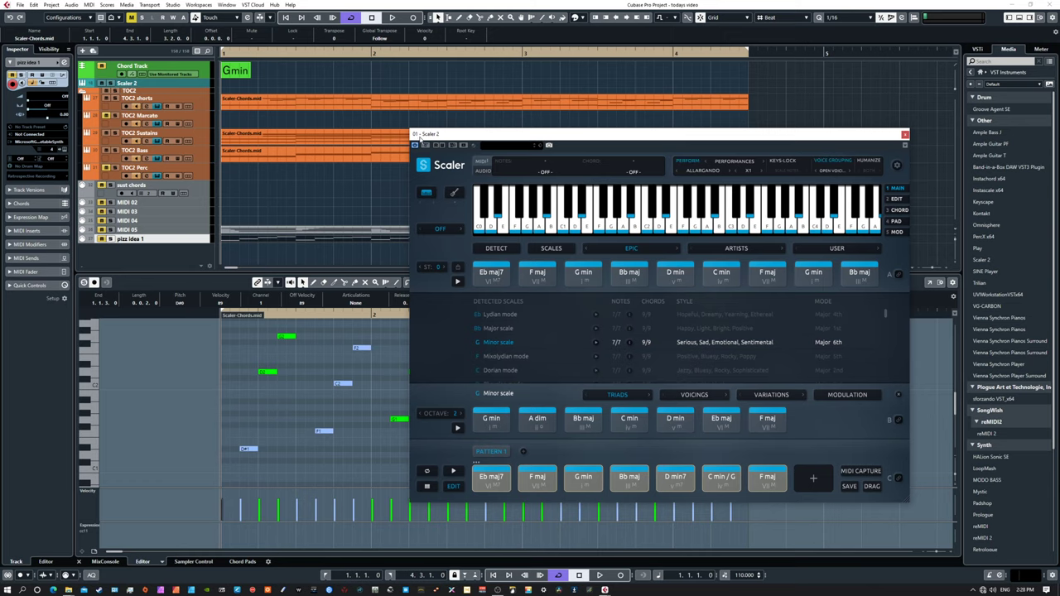
drag(450, 138, 471, 182)
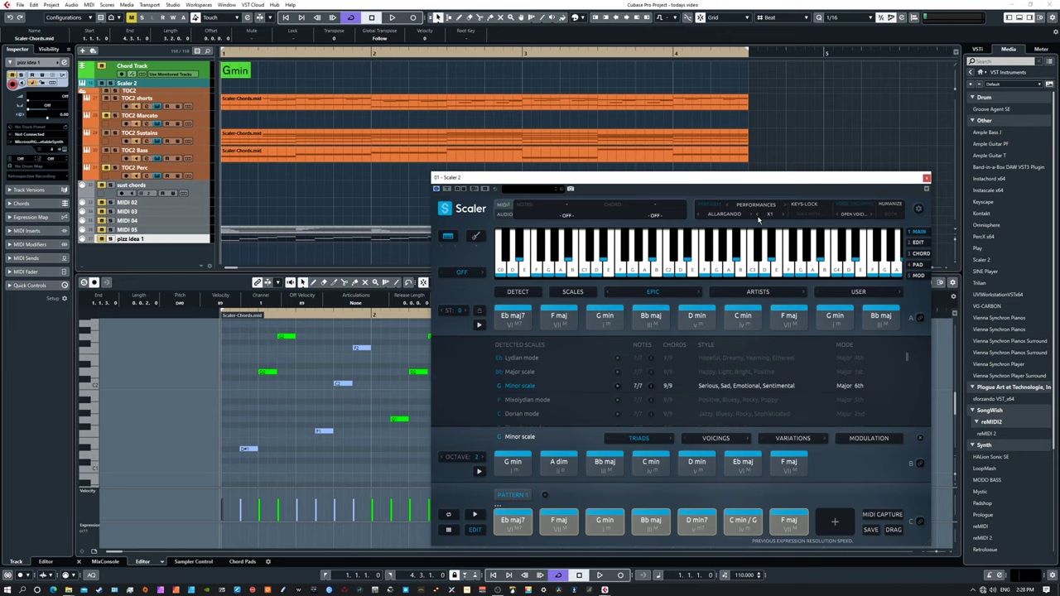
drag(720, 177, 712, 76)
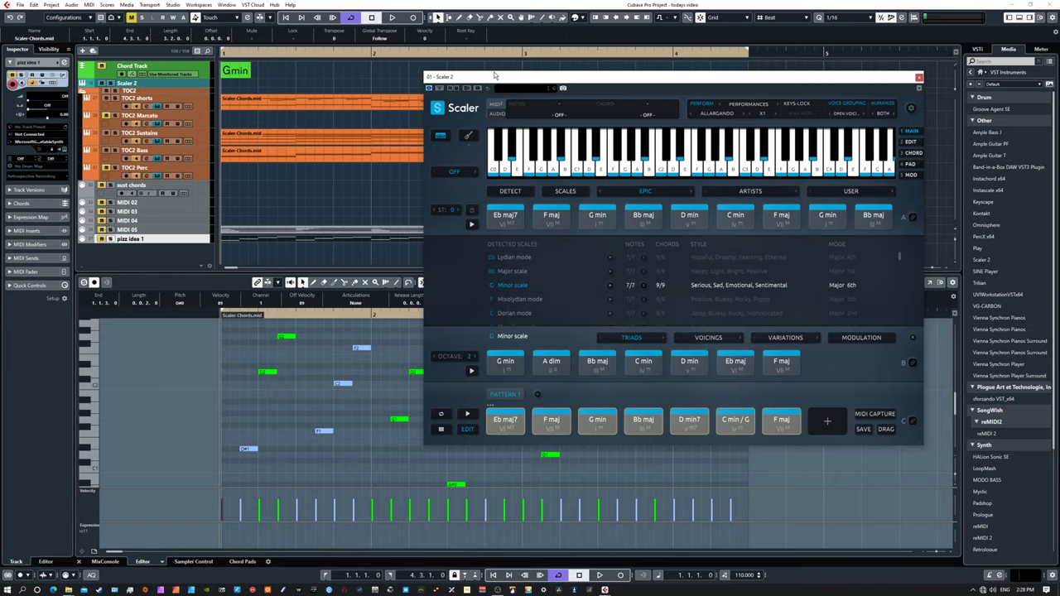
drag(579, 76, 0, 248)
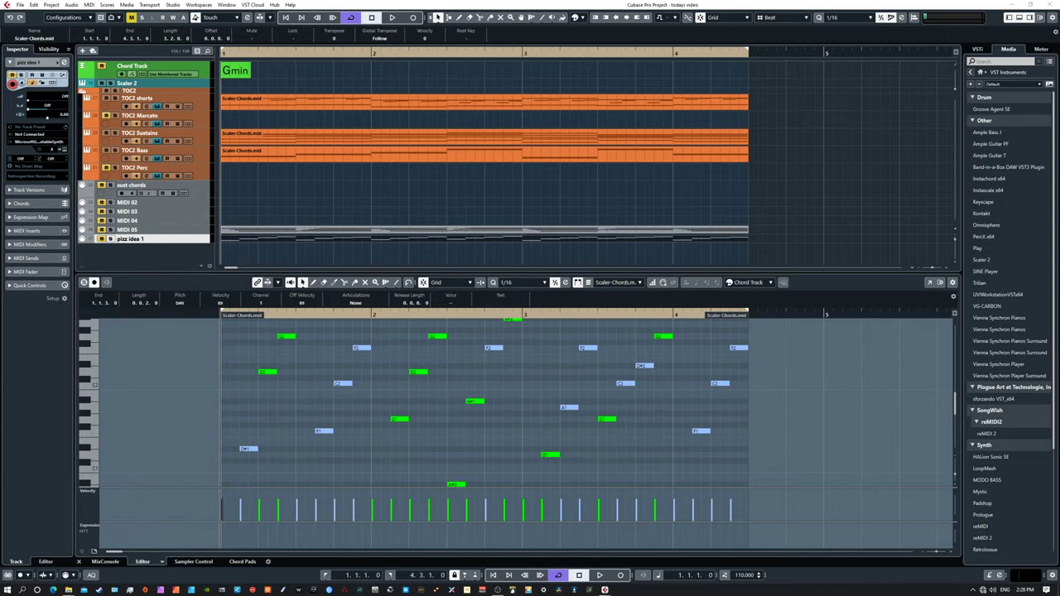
Step: Vary the velocities of a few notes in the pizz idea clip and review the string presets of TOC2 shorts
click(260, 490)
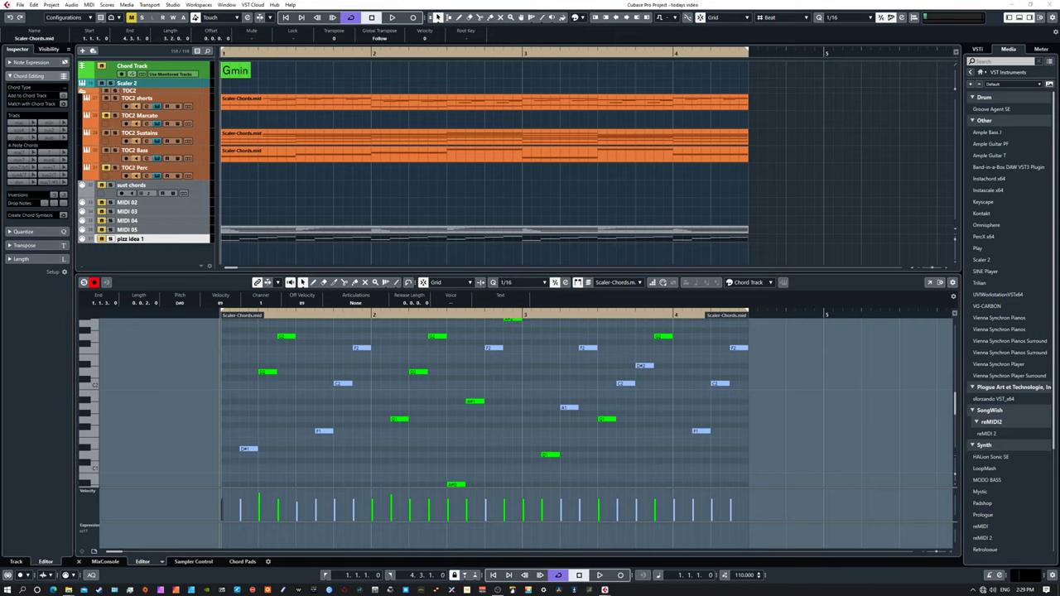
drag(307, 107, 314, 114)
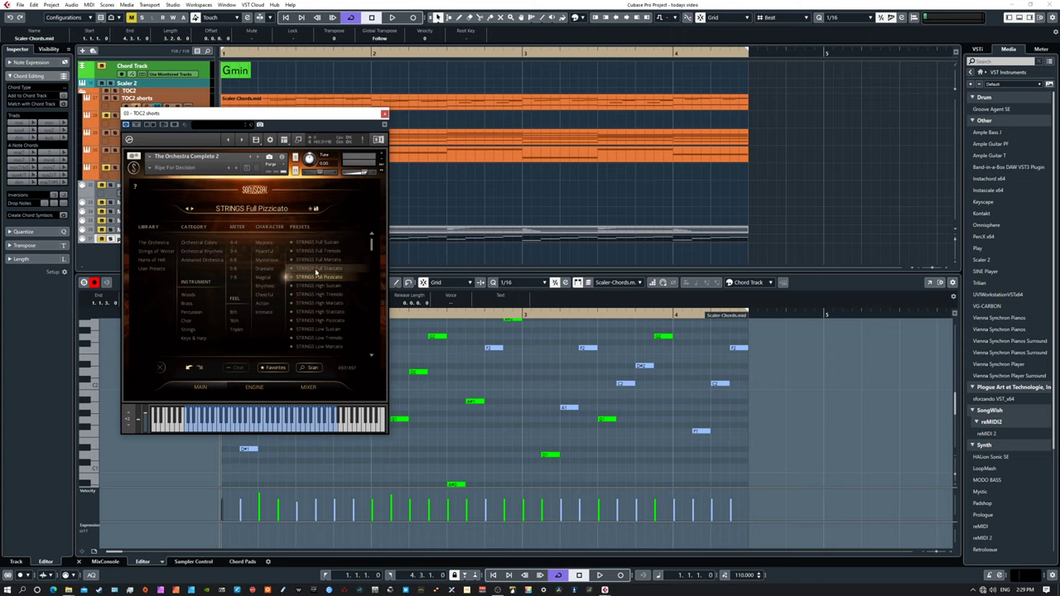
click(364, 114)
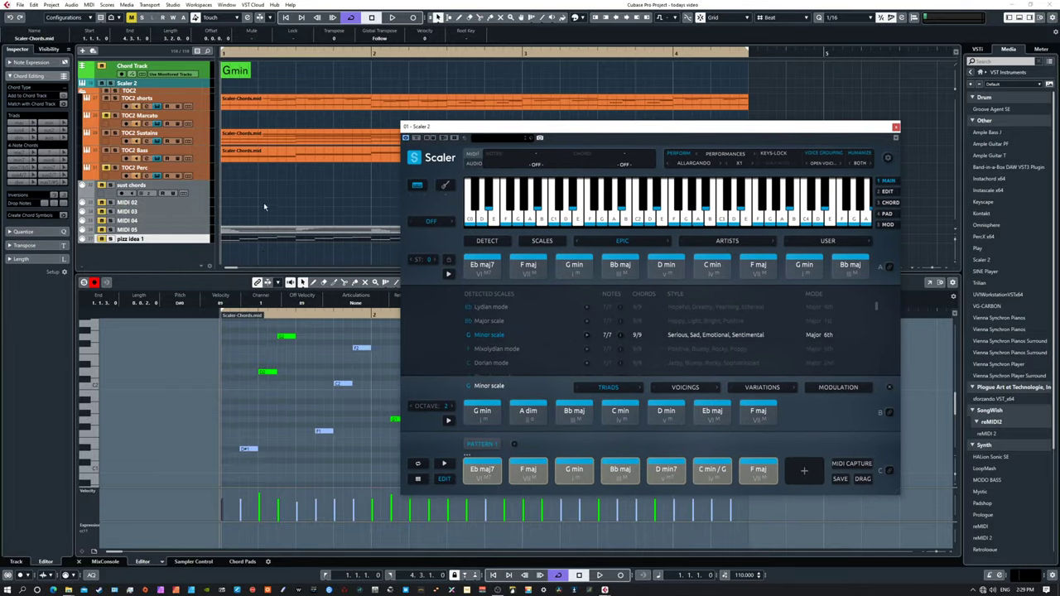
Step: Play the G min chord in Scaler and review its performance groups, including Vivace and Triplet Feel
mouse_move(488, 132)
mouse_down()
mouse_move(474, 173)
mouse_move(471, 317)
mouse_move(505, 142)
mouse_up()
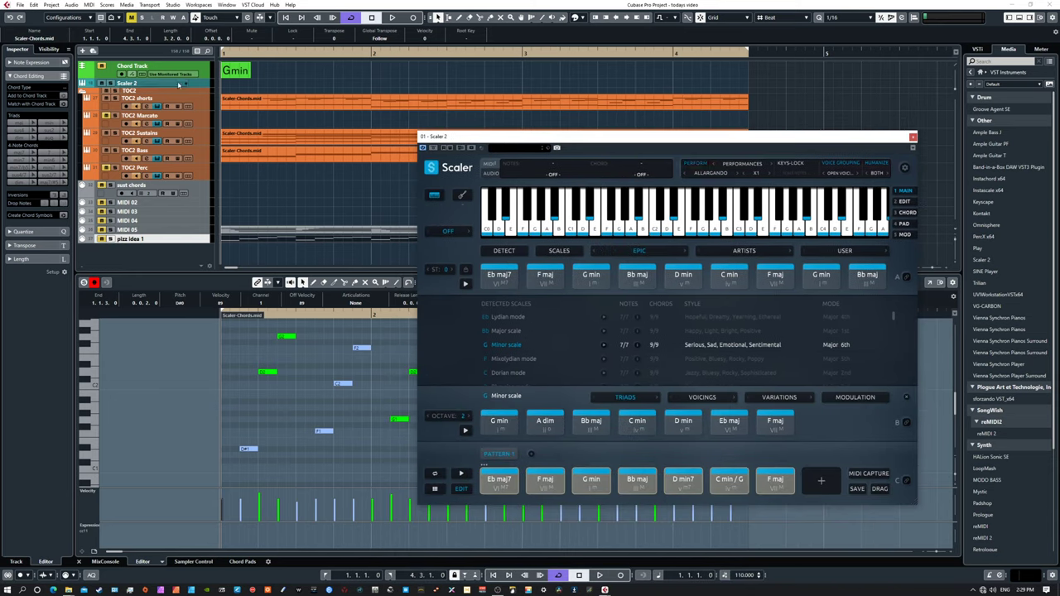
click(590, 276)
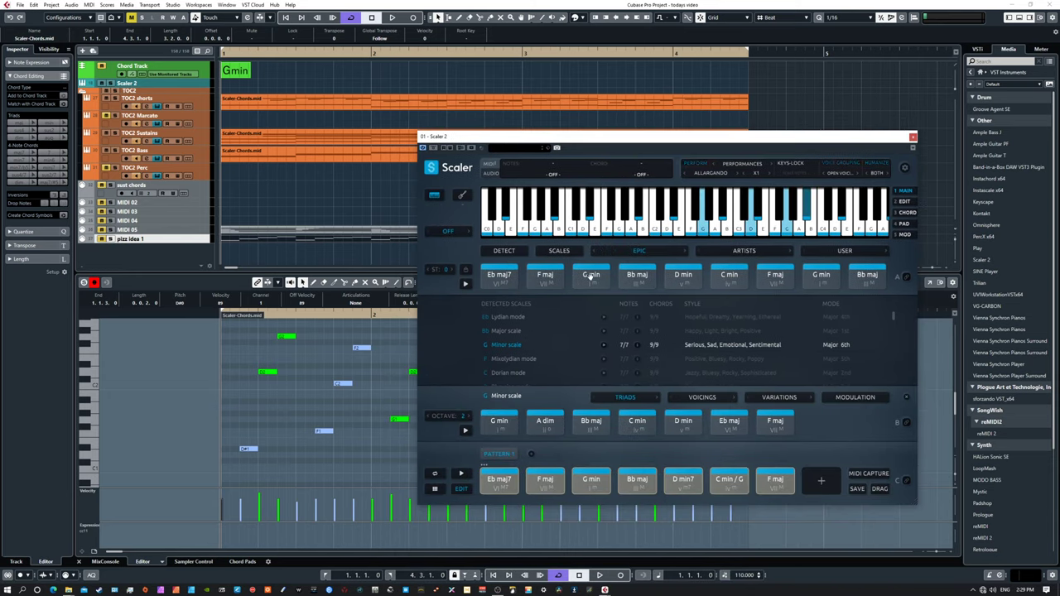
click(726, 175)
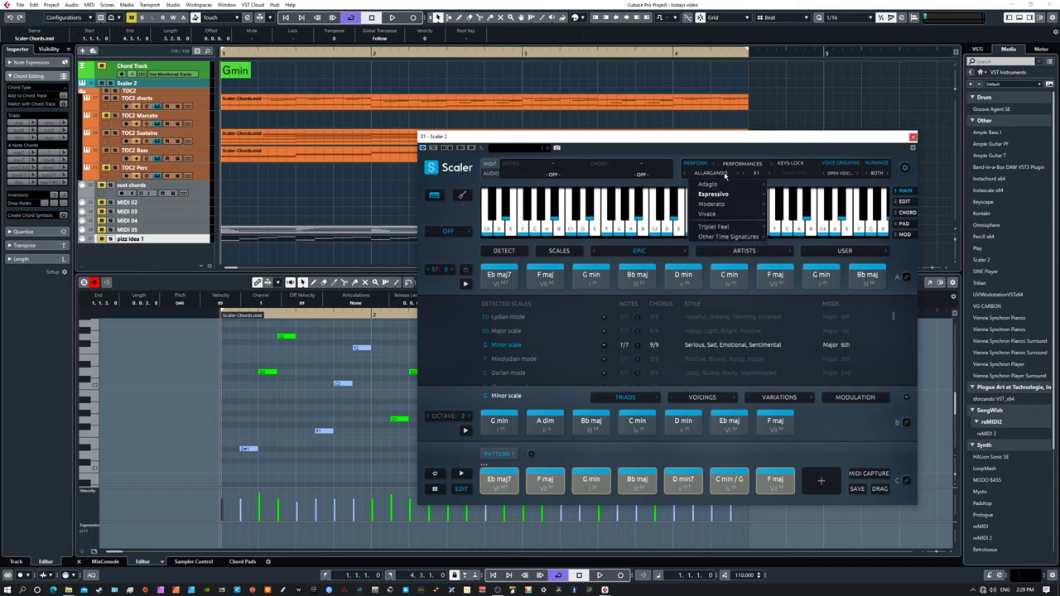
mouse_move(725, 212)
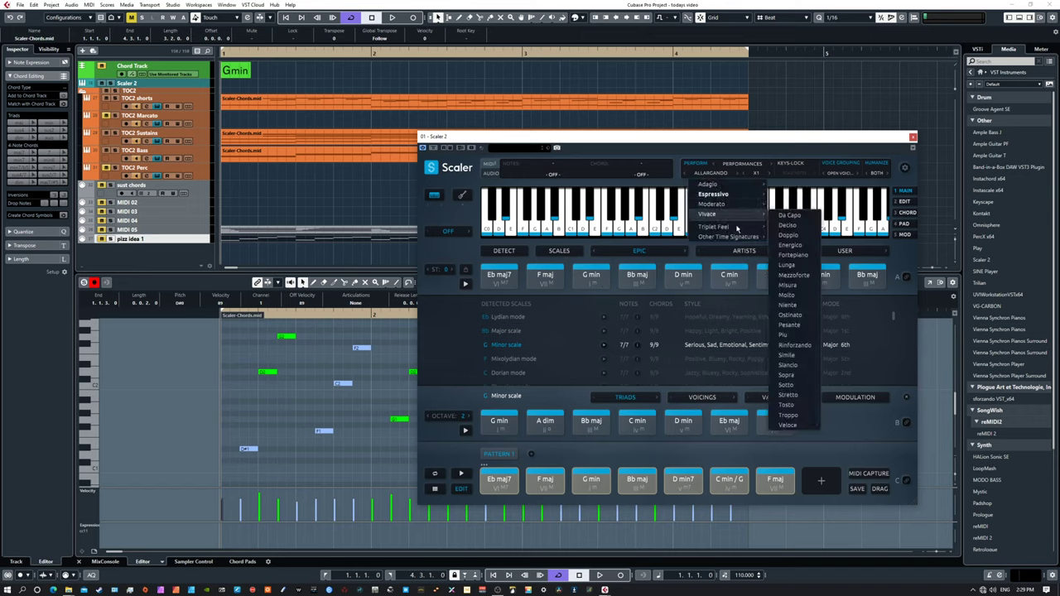
mouse_move(732, 230)
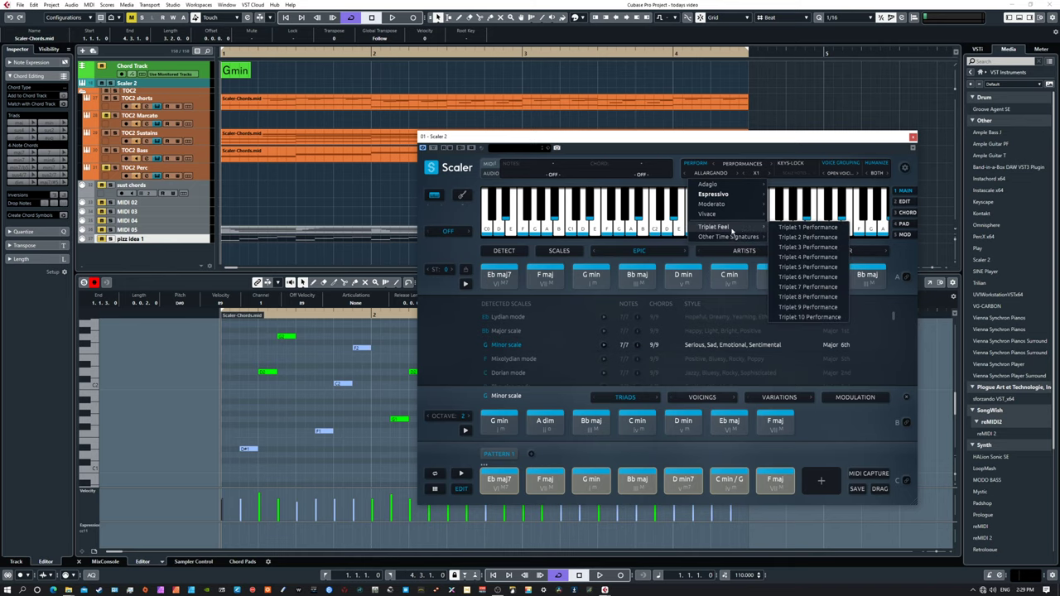
mouse_move(741, 191)
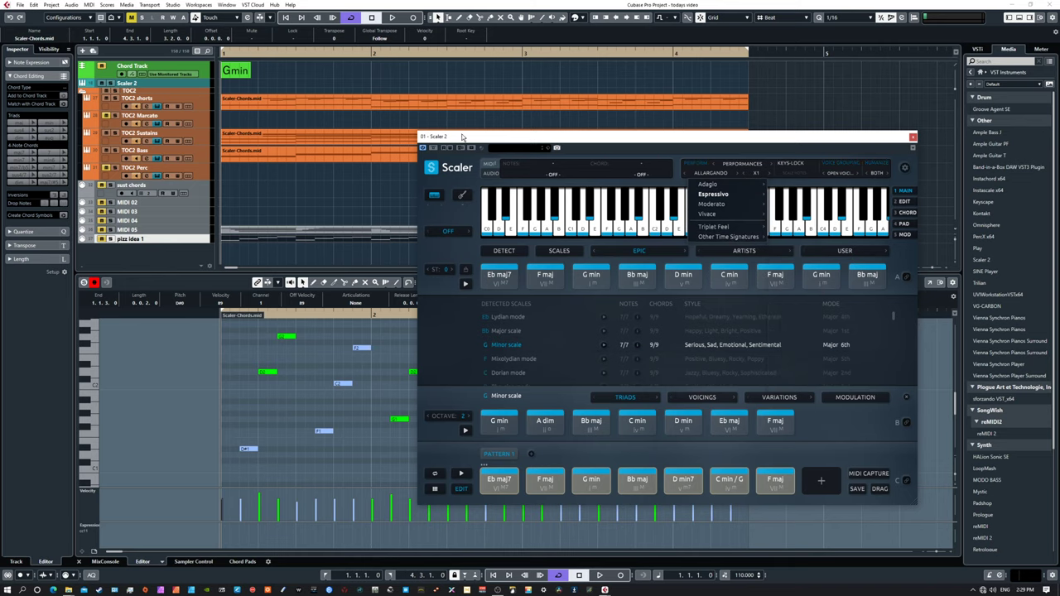
drag(462, 137, 451, 288)
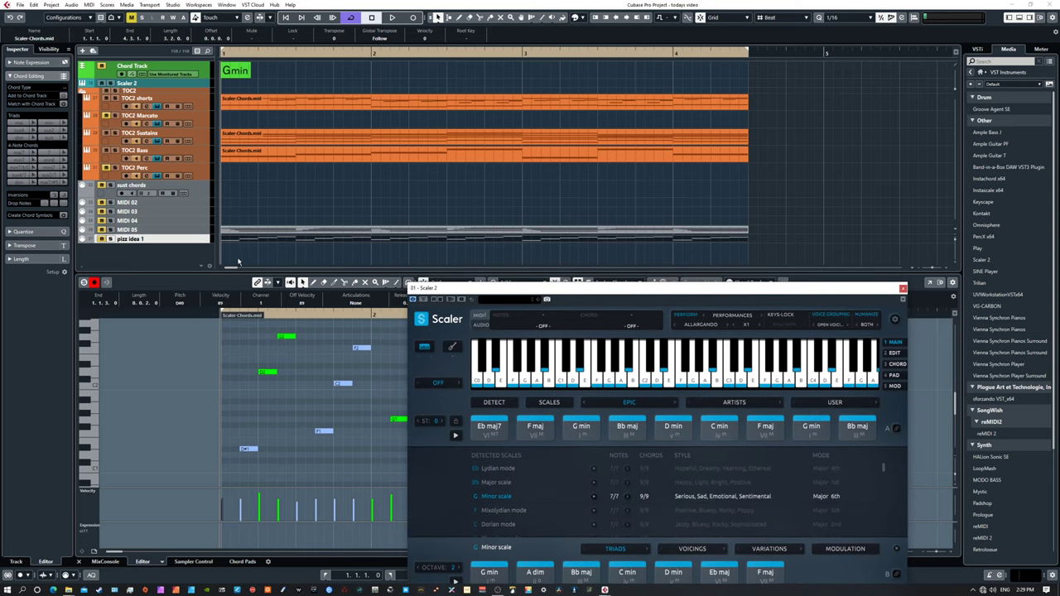
Step: Open the clip on the MIDI 05 track and examine the staggered notes of its strummed chords
click(244, 235)
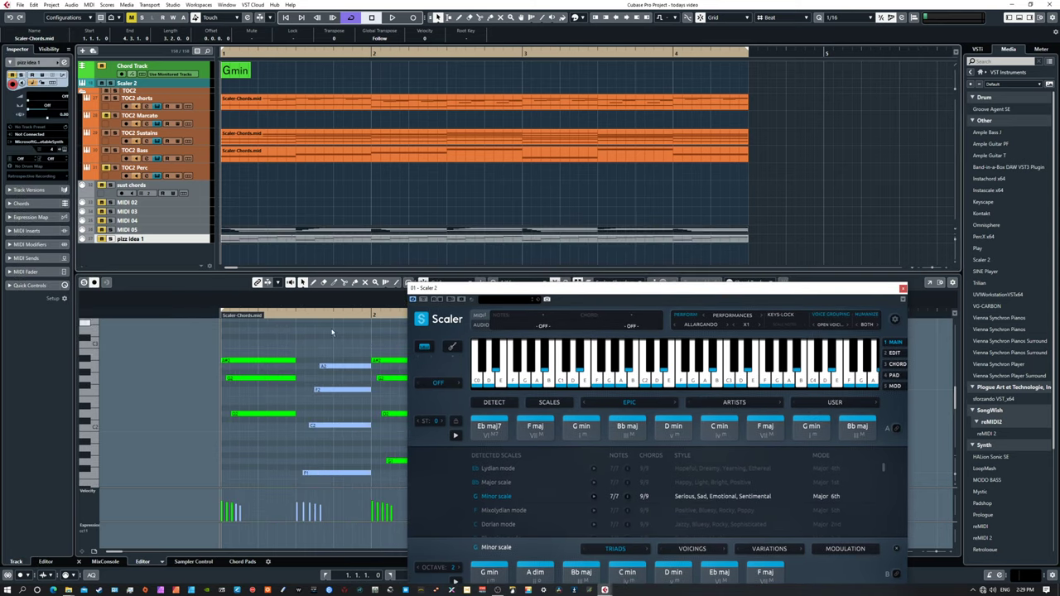
drag(449, 292, 0, 157)
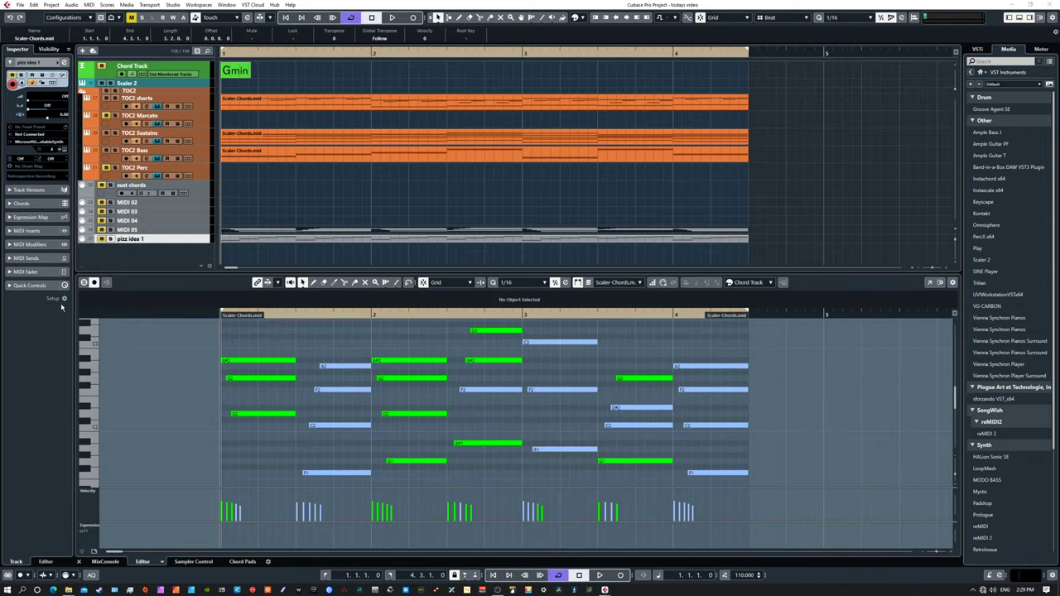
drag(183, 336, 390, 465)
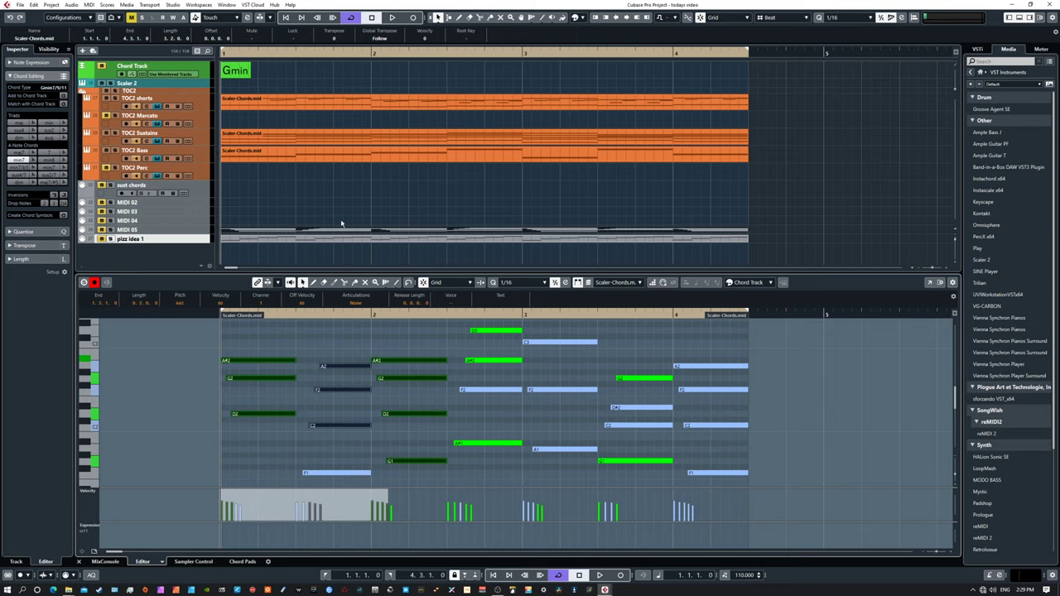
drag(385, 335, 724, 408)
click(545, 235)
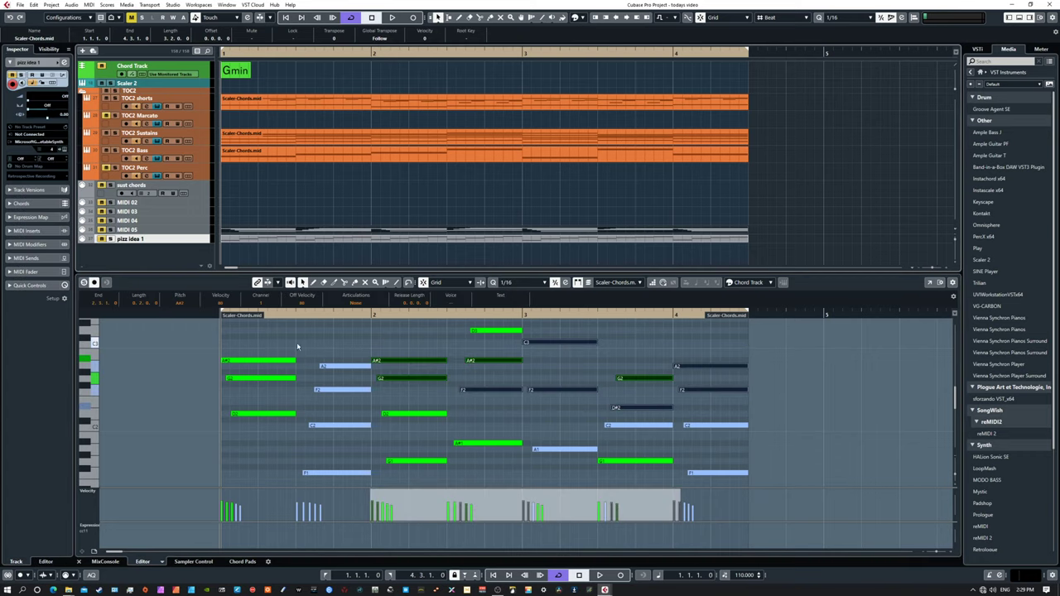
drag(242, 343, 309, 452)
drag(314, 354, 349, 469)
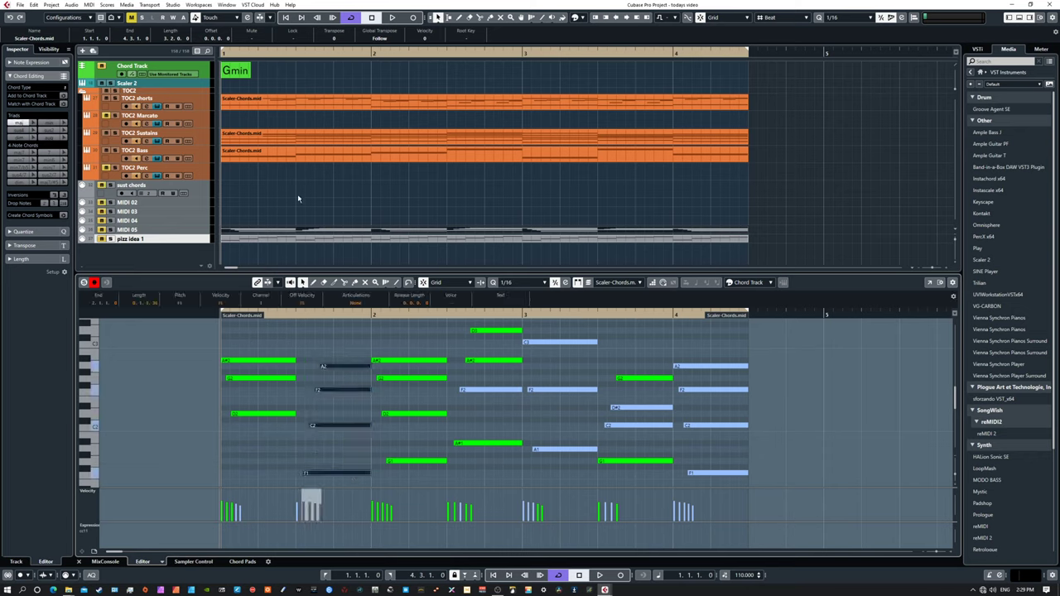
Step: Select the TOC2 Bass track and review Scaler's Expressivo performances and its list of articulation and expression modes
click(199, 155)
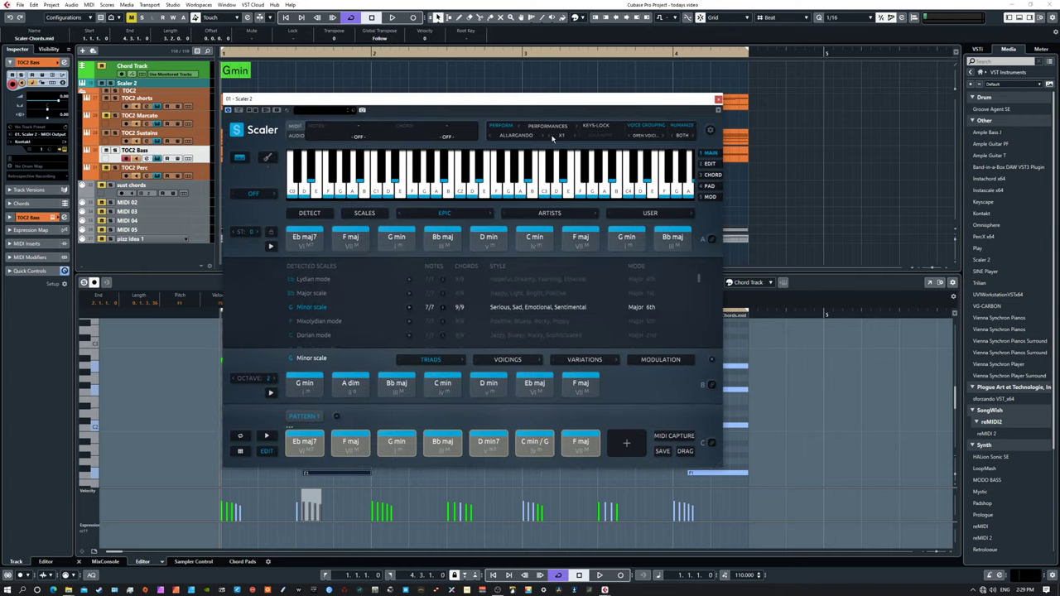
click(530, 135)
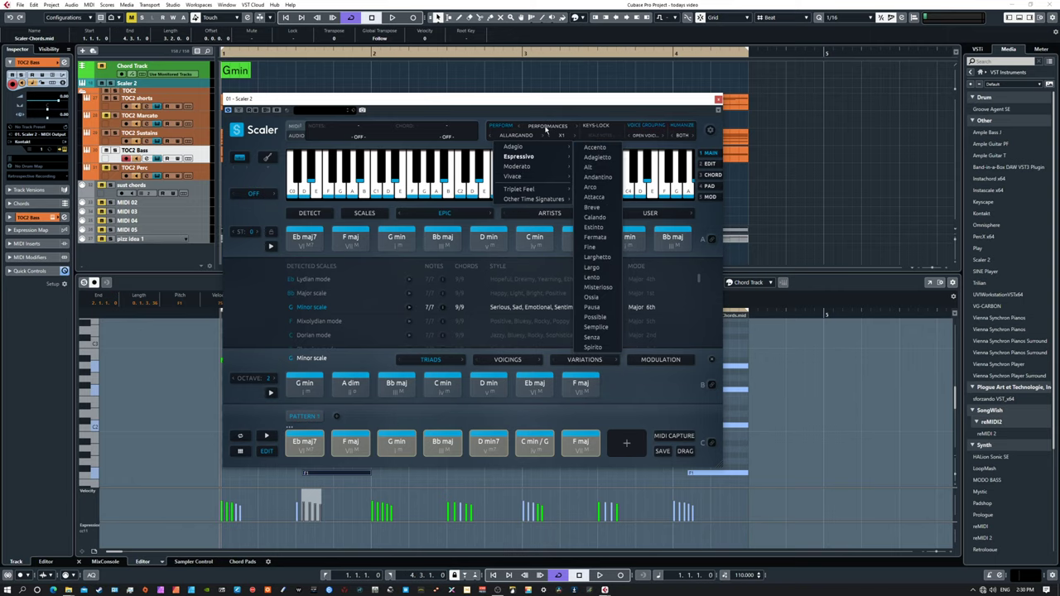
click(547, 126)
click(547, 126)
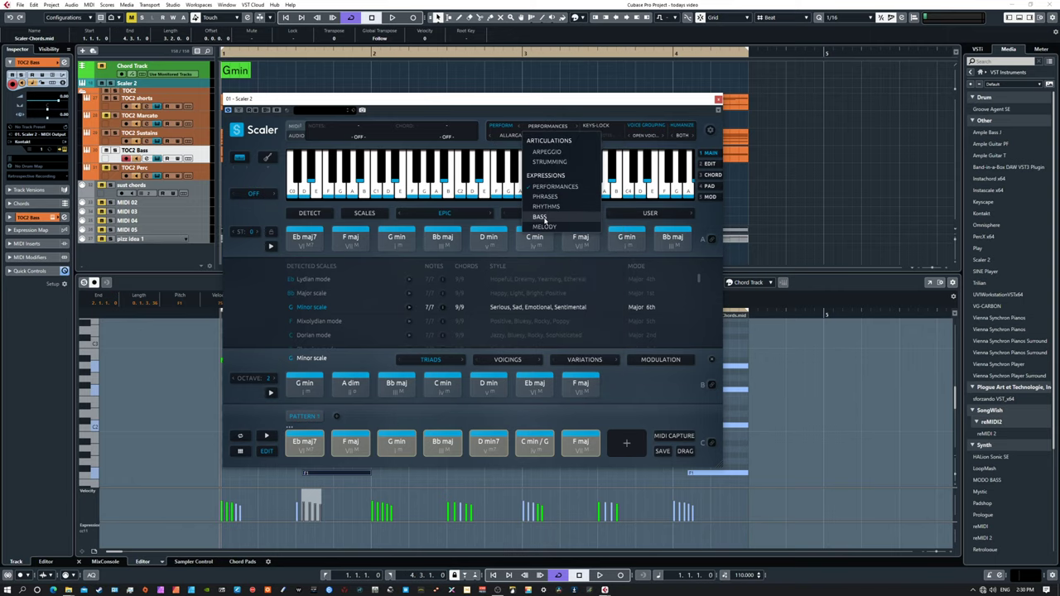
drag(543, 103, 0, 33)
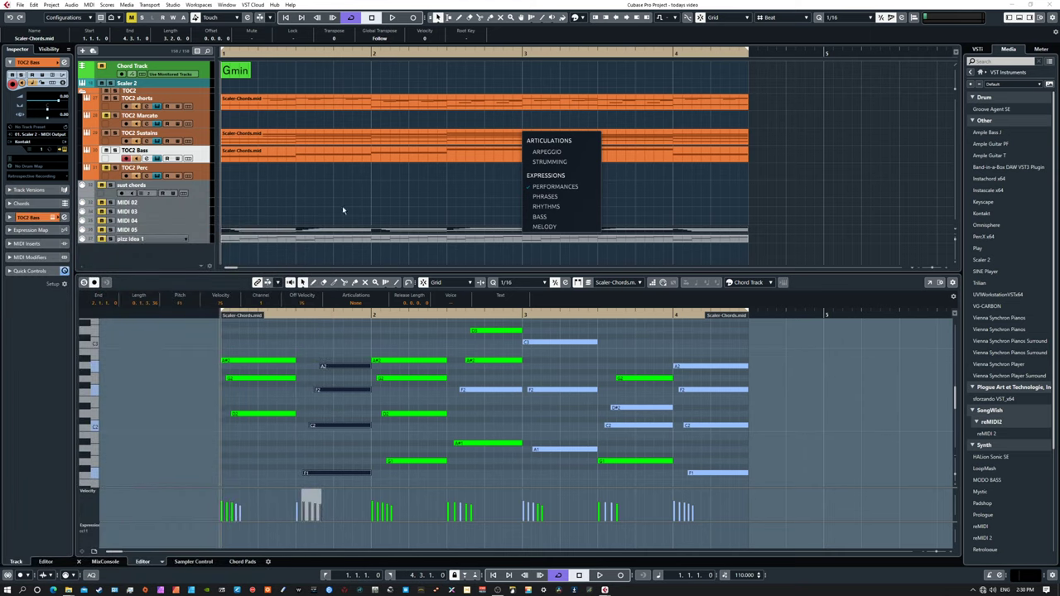
click(792, 207)
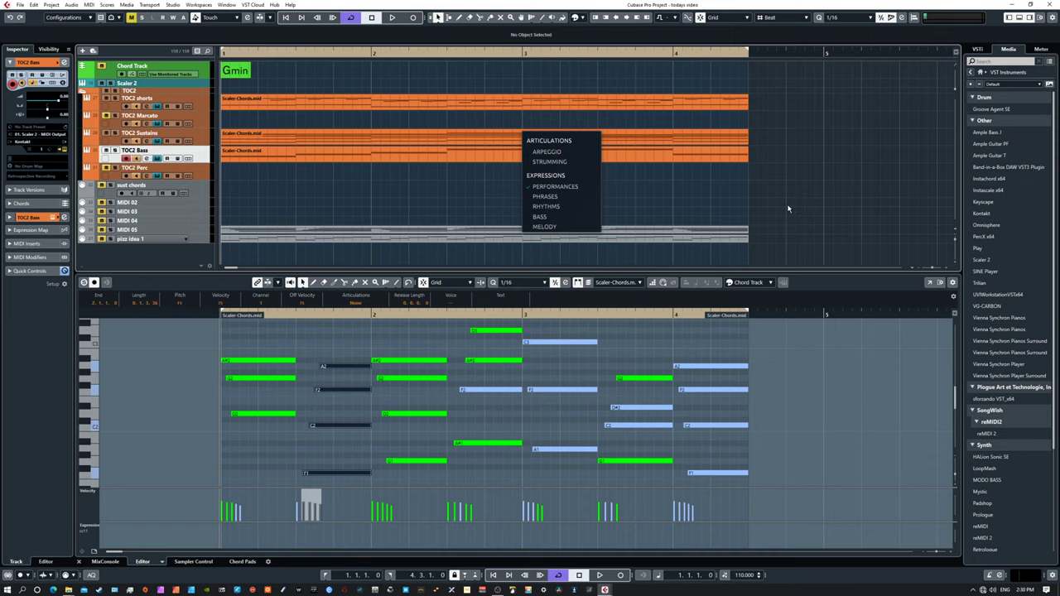
Step: Bring Scaler back into view, choose Performances as the expression mode, and audition the chords of Pattern 1
click(605, 586)
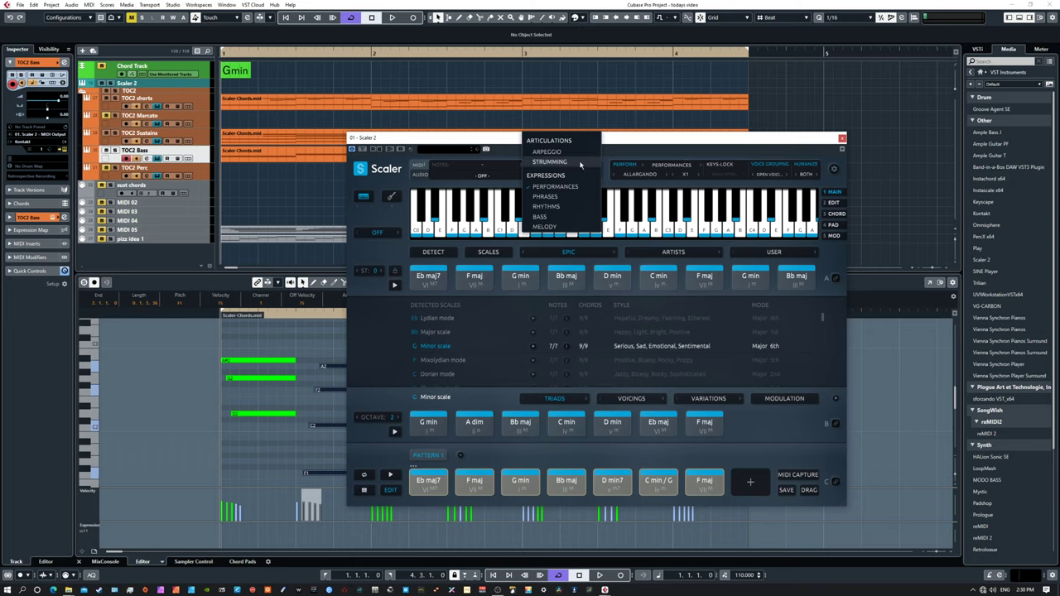
click(546, 188)
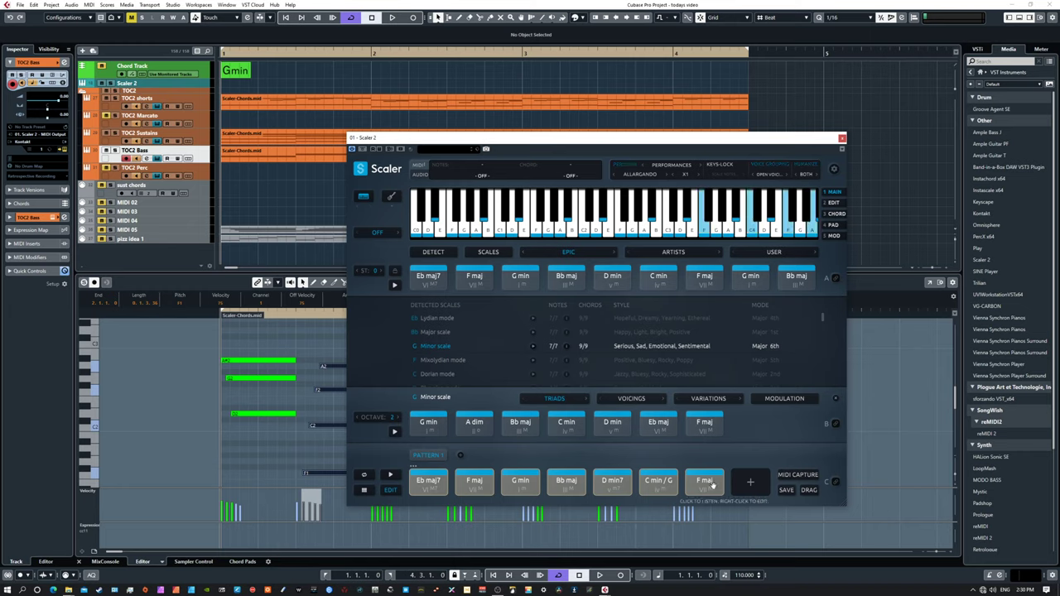
click(470, 482)
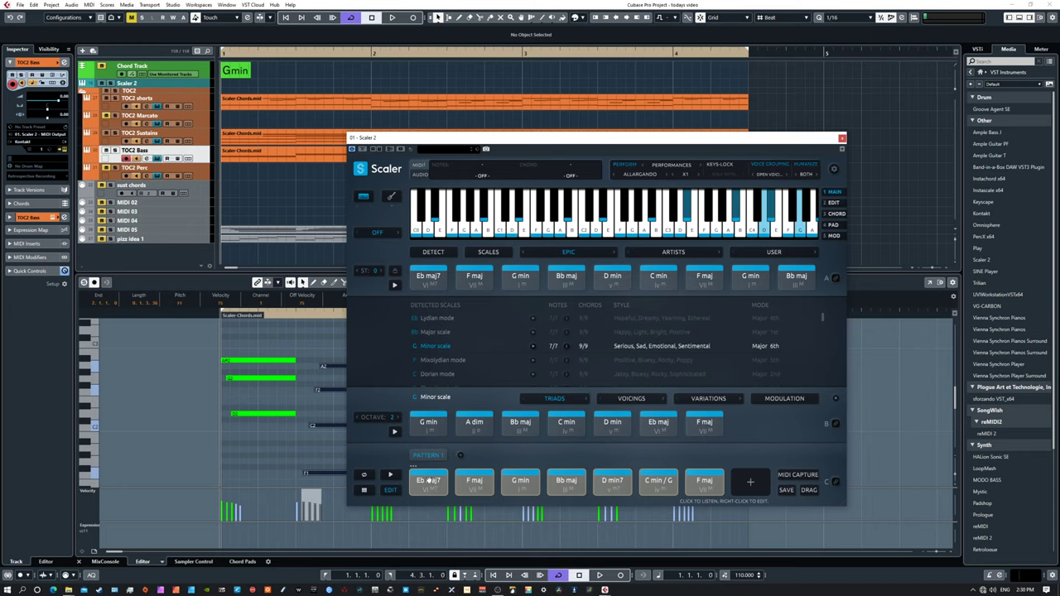
click(391, 475)
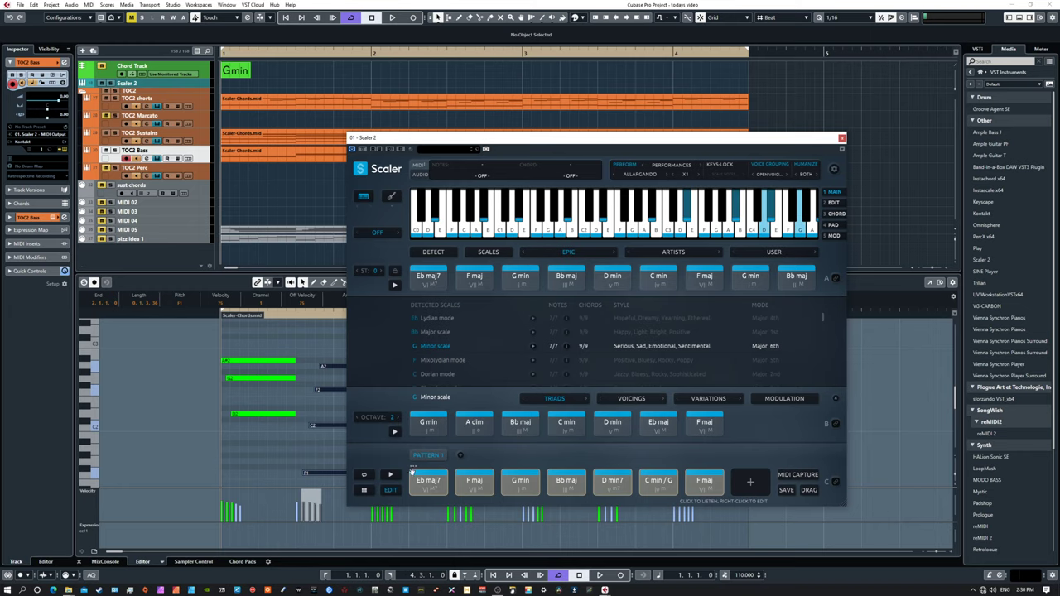